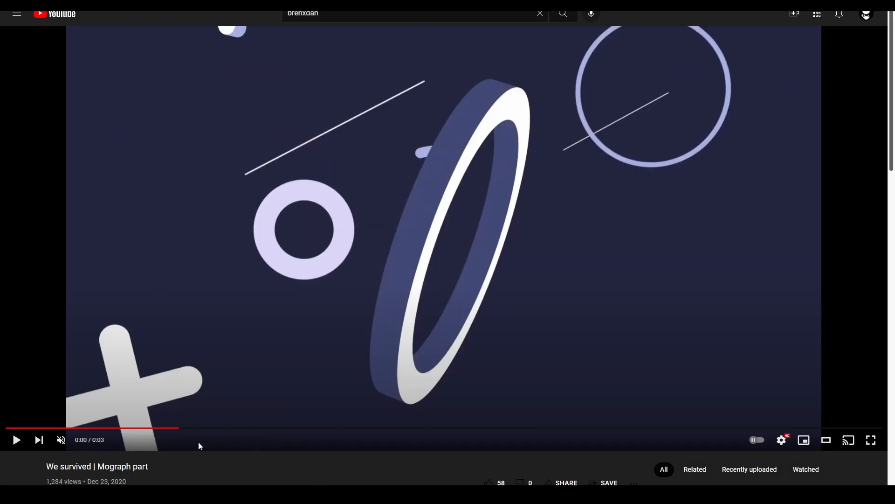
Step: Play the "We survived | Mograph part" reference clip to study its ring animation
left_click(226, 391)
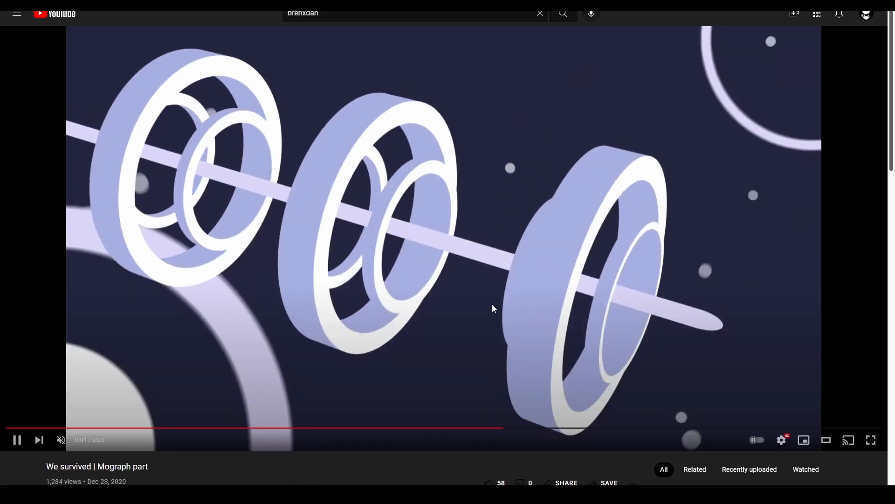
left_click(732, 173)
key("F11")
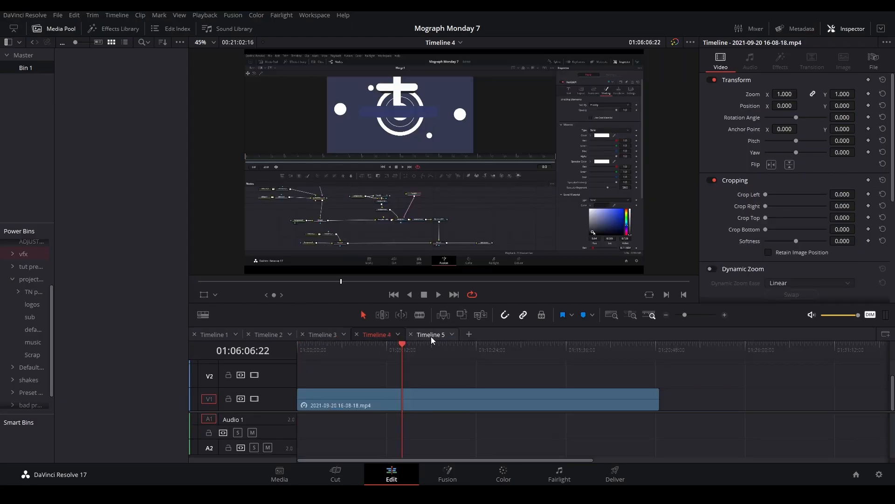
Step: Switch to Timeline 5 in DaVinci Resolve and open its Fusion Composition on the Fusion page
left_click(431, 335)
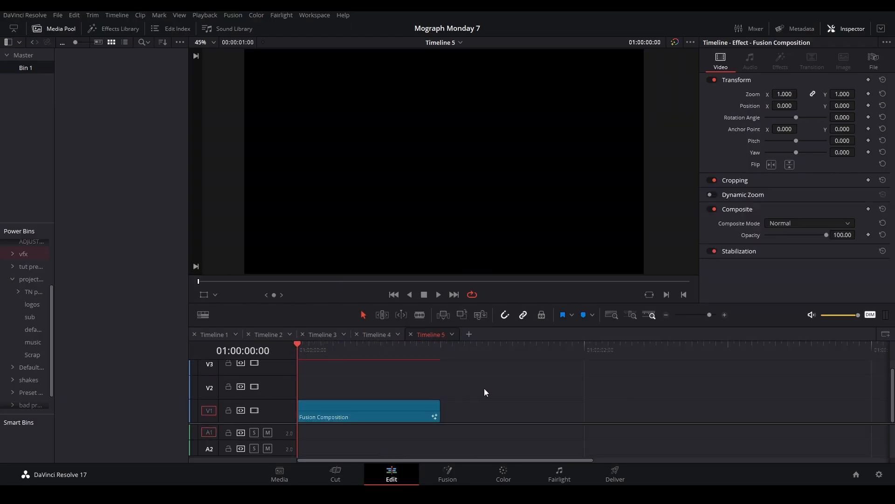
key("space")
left_click(307, 358)
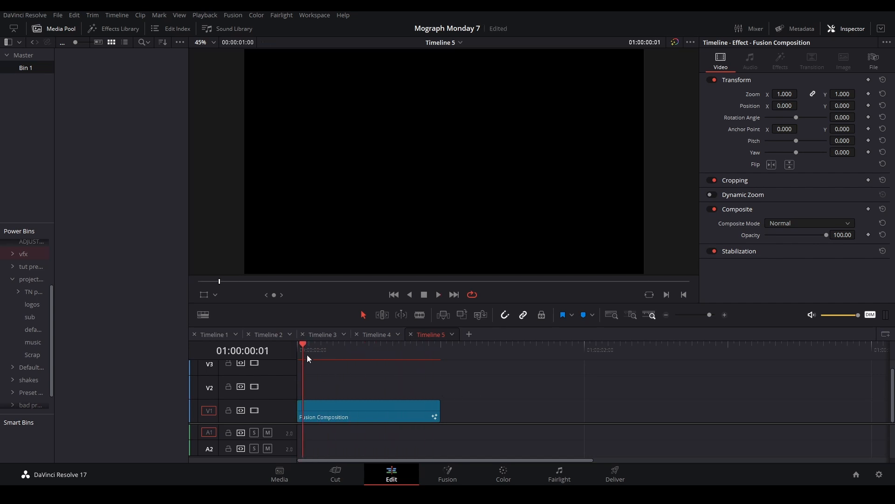
left_click(435, 468)
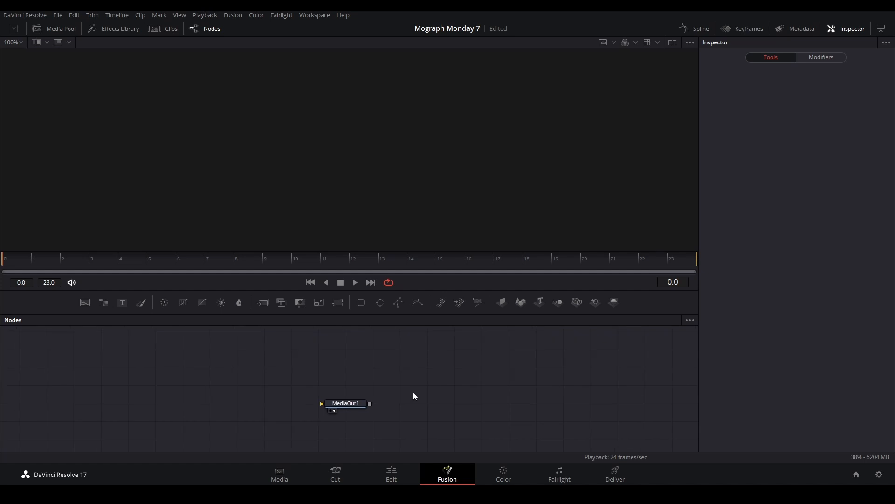
Step: Paste the pj_colorpallete node, merge it over a new background and feed the result into MediaOut1
key("ctrl+v")
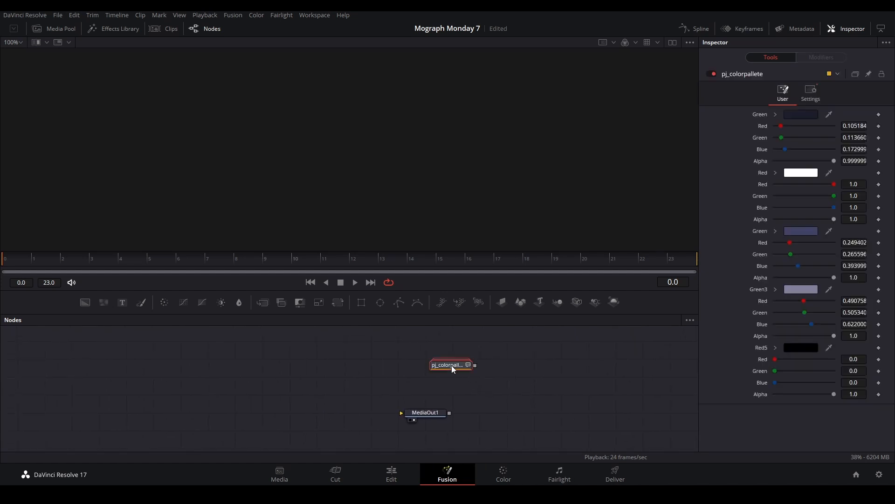
left_click_drag(82, 304, 159, 410)
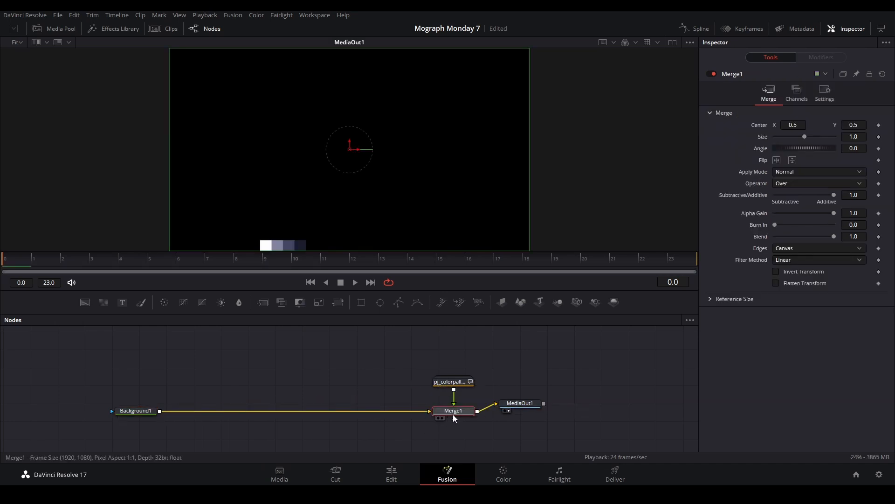
left_click_drag(452, 413, 452, 412)
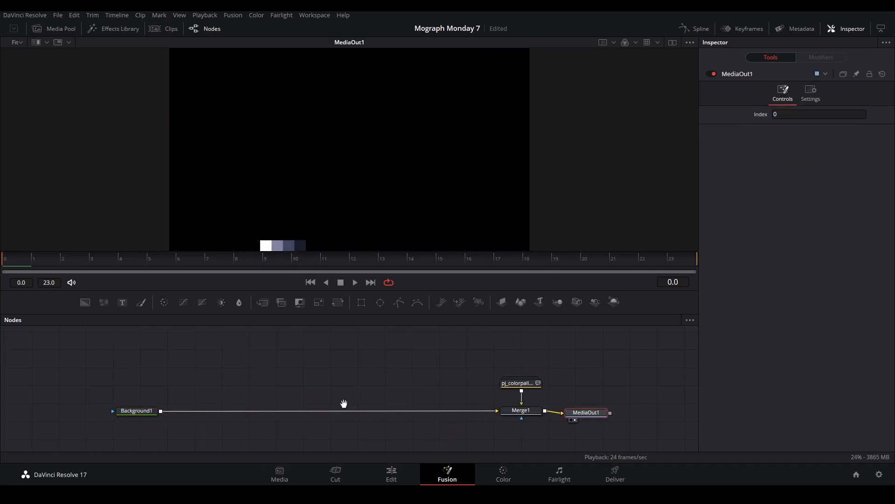
left_click_drag(343, 404, 386, 406)
left_click(454, 378)
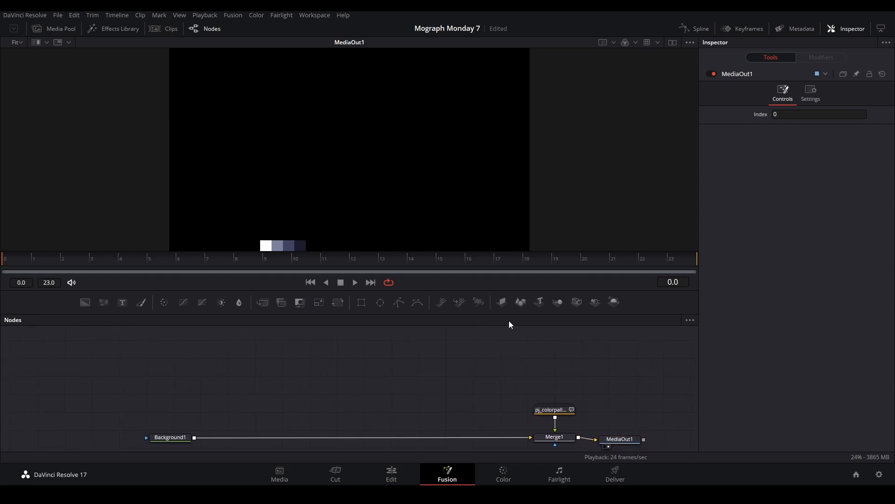
Step: Chain an ImagePlane3D, a Merge3D and a Renderer3D, and merge the render over Background1
left_click_drag(483, 310, 242, 367)
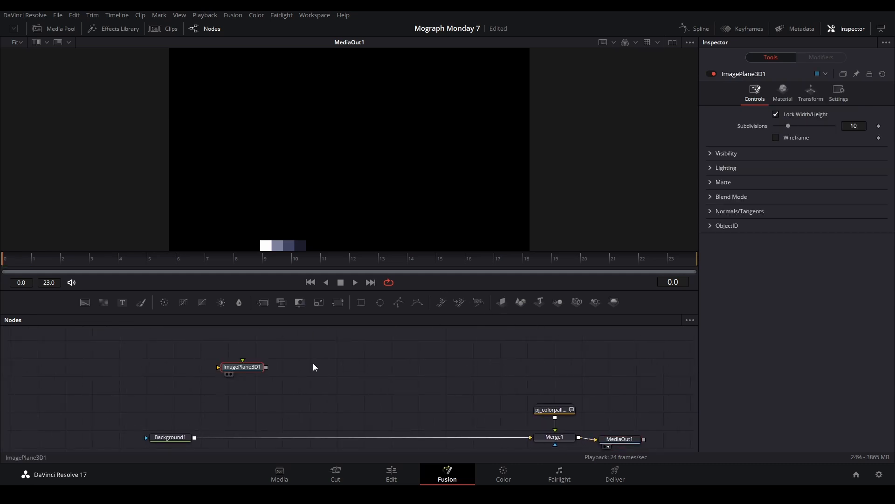
left_click(558, 308)
left_click(616, 303)
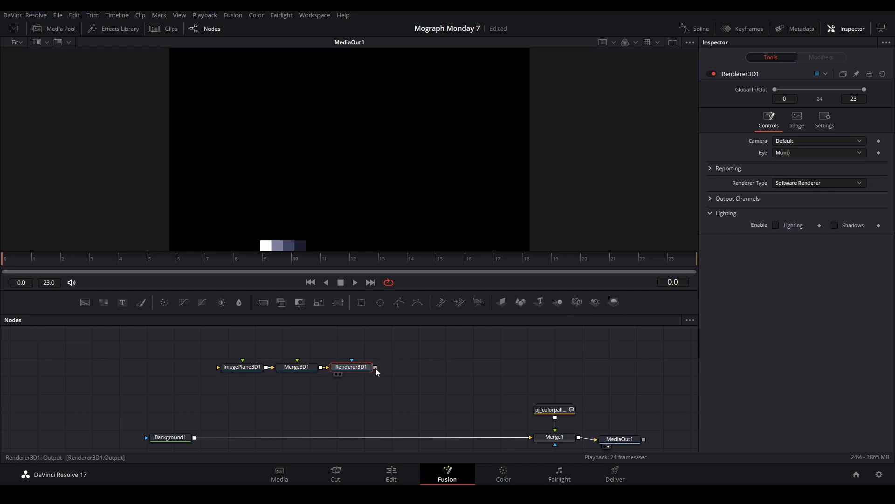
left_click_drag(376, 368, 194, 437)
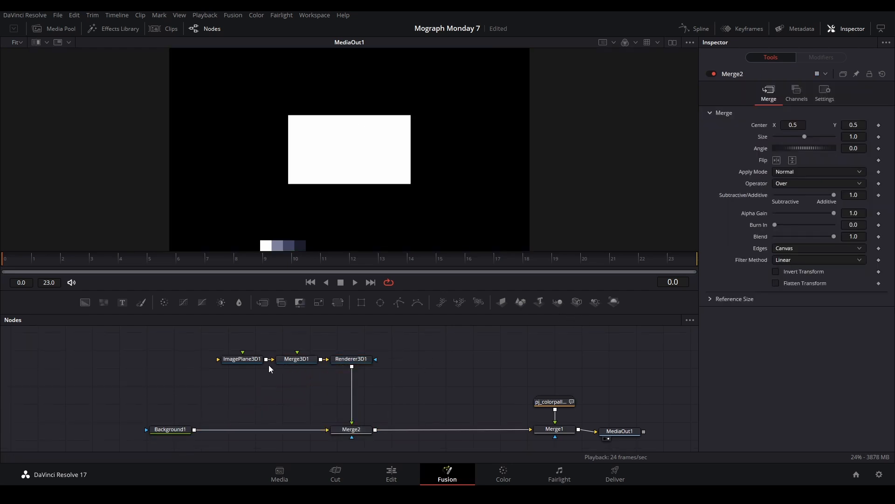
Step: Set the image plane's Z translation to 1.33 so it fills the frame
left_click(251, 359)
left_click(811, 92)
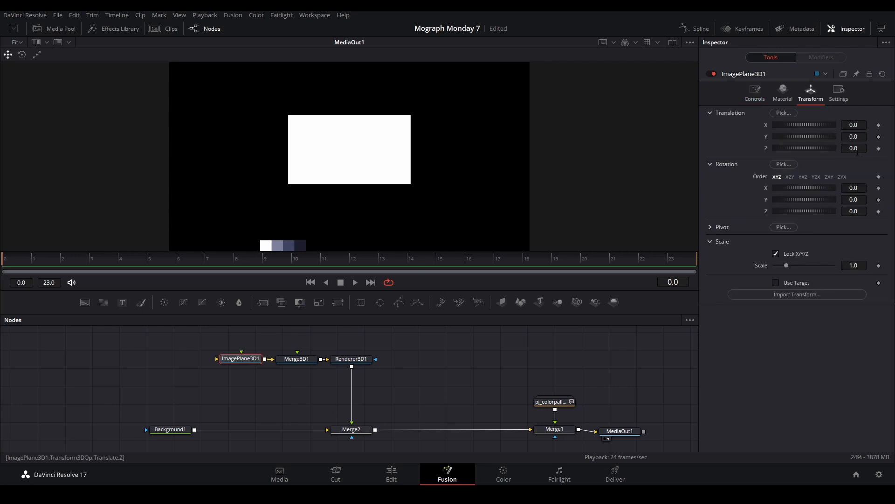
left_click_drag(858, 152, 873, 151)
Step: Feed a new background with alpha 0 into the image plane, and colour Background1 with the palette's dark navy swatch
left_click_drag(287, 375, 357, 379)
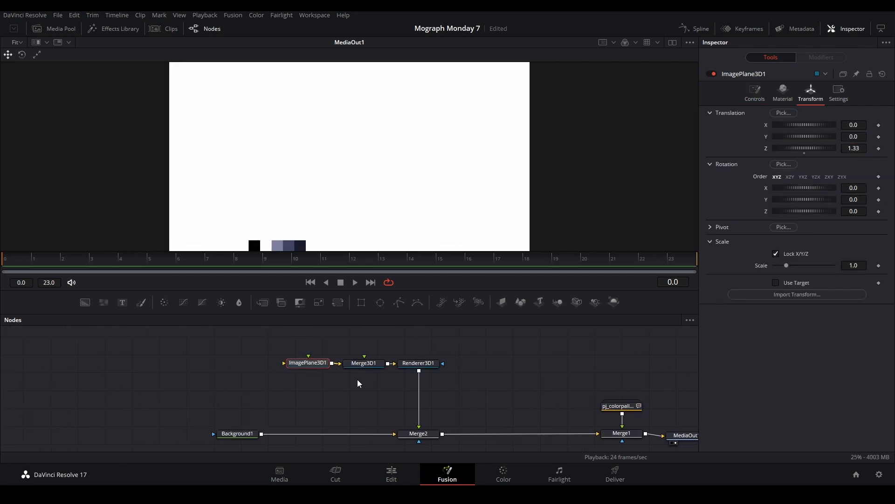
left_click_drag(89, 304, 245, 363)
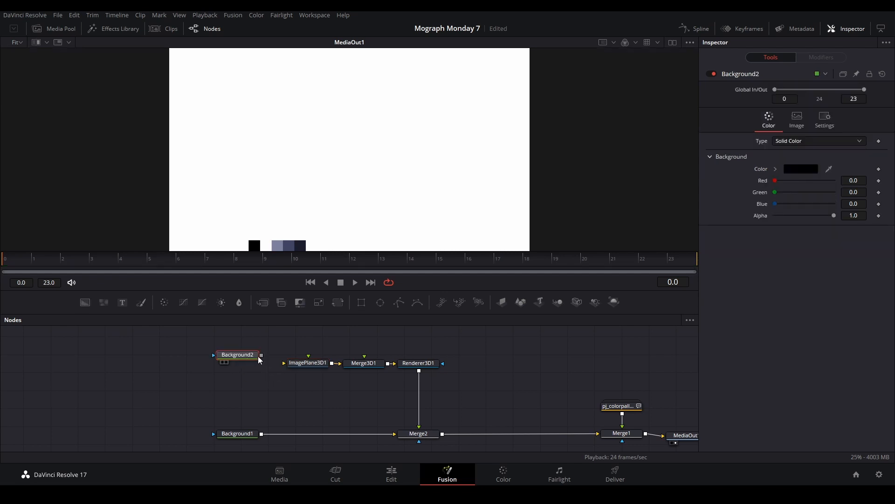
left_click(237, 433)
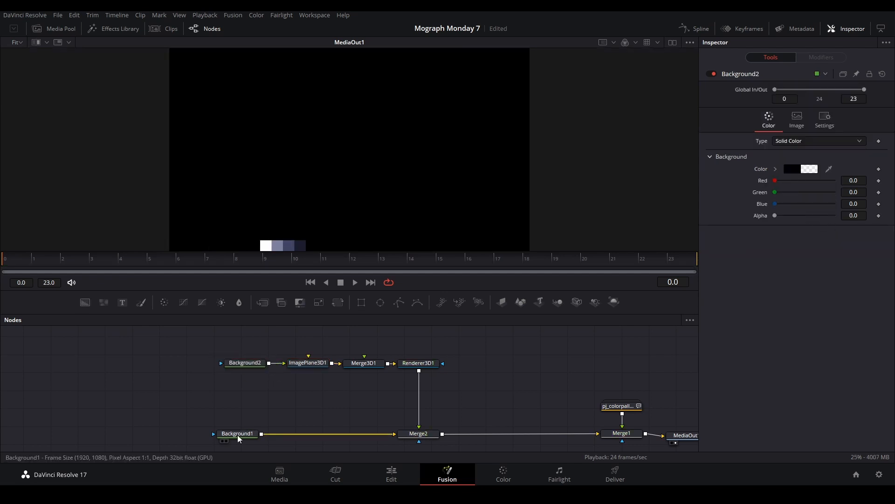
left_click_drag(829, 168, 301, 245)
Step: Search the templates for "tube" and add the 3D Tube Maker above the Merge3D1 node
left_click_drag(501, 362, 444, 398)
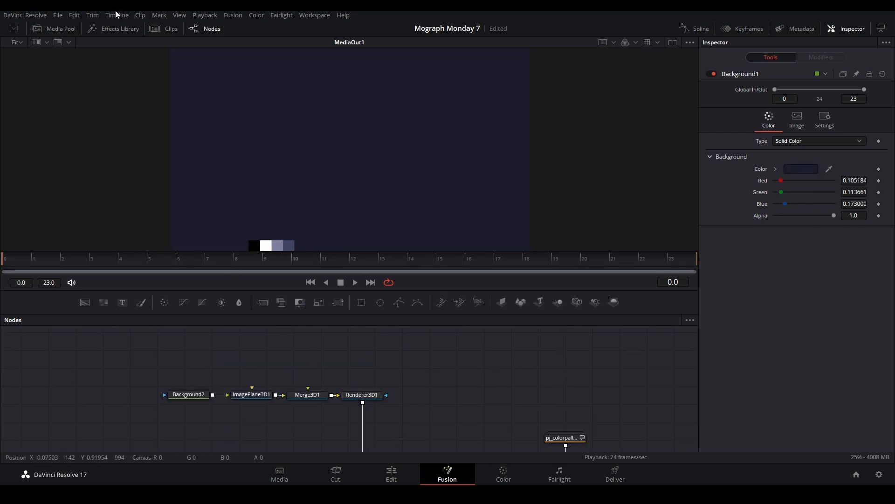
left_click(116, 29)
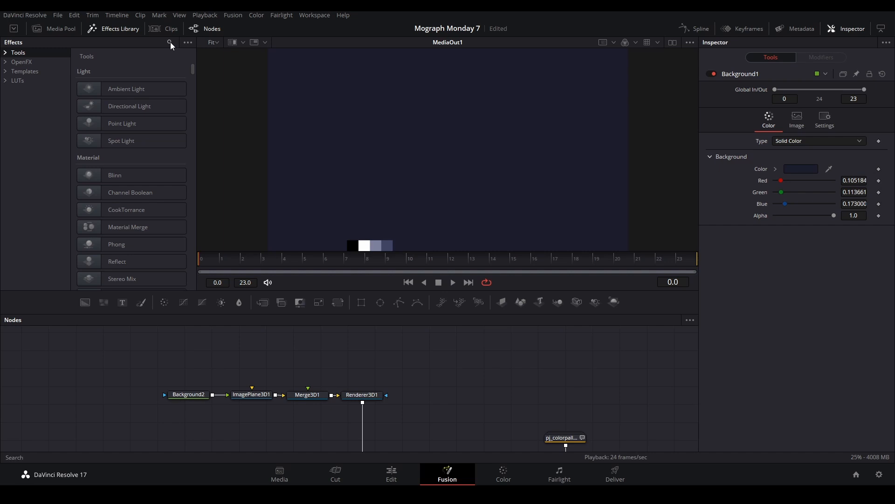
left_click(40, 71)
left_click(170, 43)
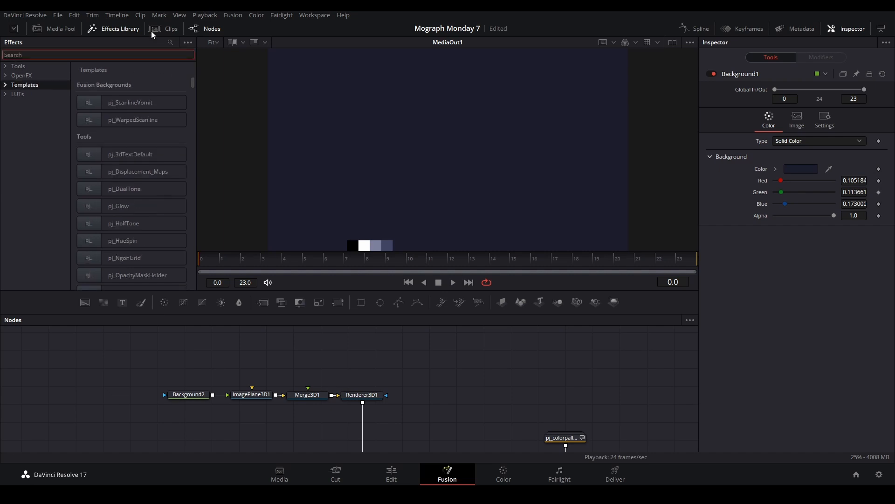
type("tube")
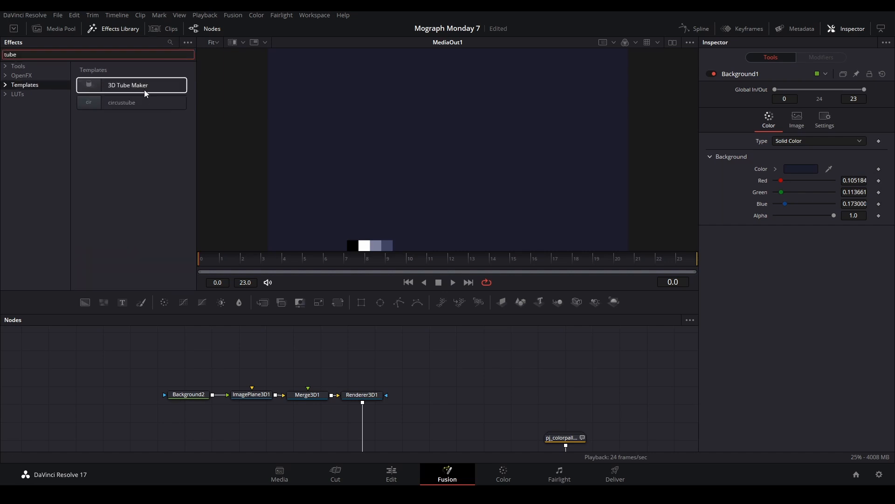
left_click_drag(144, 89, 313, 351)
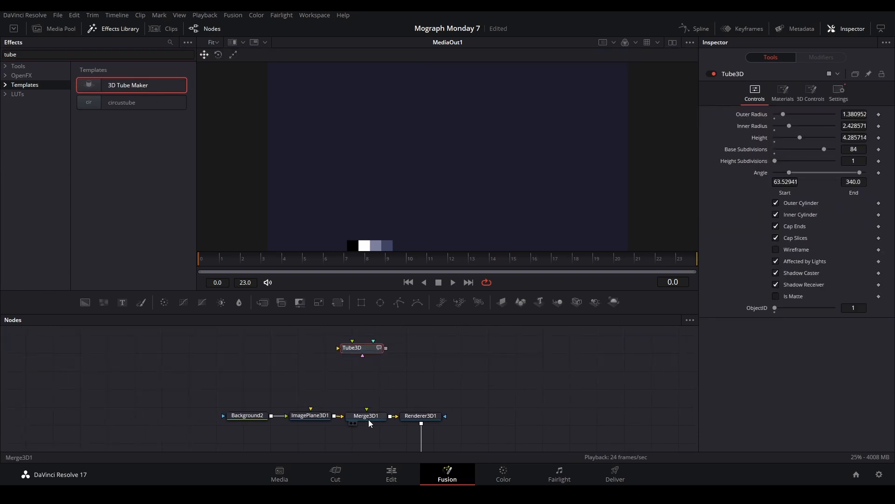
Step: Connect Tube3D to Merge3D1 and display the tube in the viewer
left_click_drag(386, 348, 376, 416)
key("1")
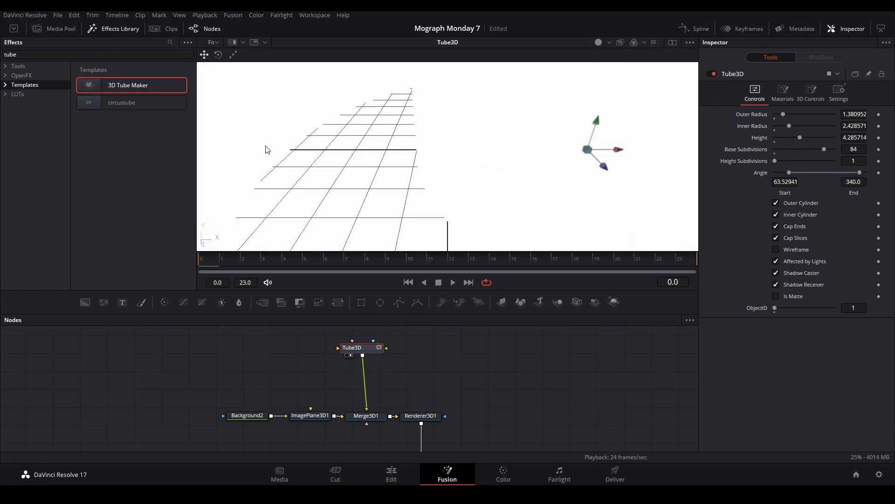
left_click(125, 32)
scroll(405, 159, "down", 5)
left_click_drag(451, 148, 357, 191)
left_click_drag(309, 360, 316, 377)
left_click_drag(361, 224, 376, 200)
Step: Add a background node beside Tube3D in the palette's muted indigo: red 0.249402, green 0.265596, blue 0.393999
left_click(783, 96)
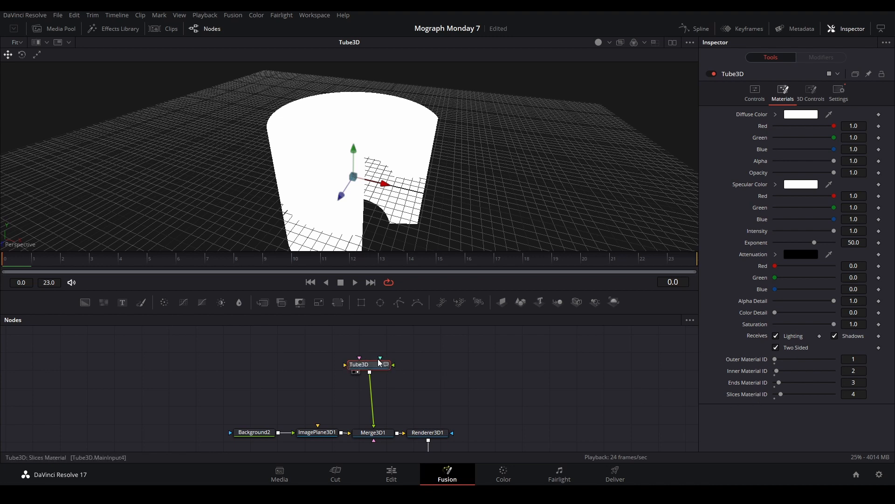
left_click_drag(207, 366, 273, 363)
left_click(272, 363)
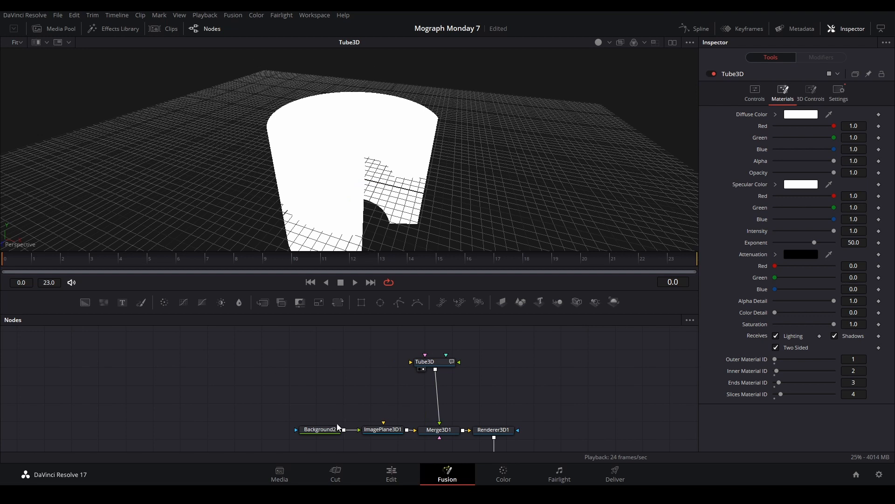
left_click_drag(471, 398, 358, 339)
left_click_drag(550, 419, 340, 390)
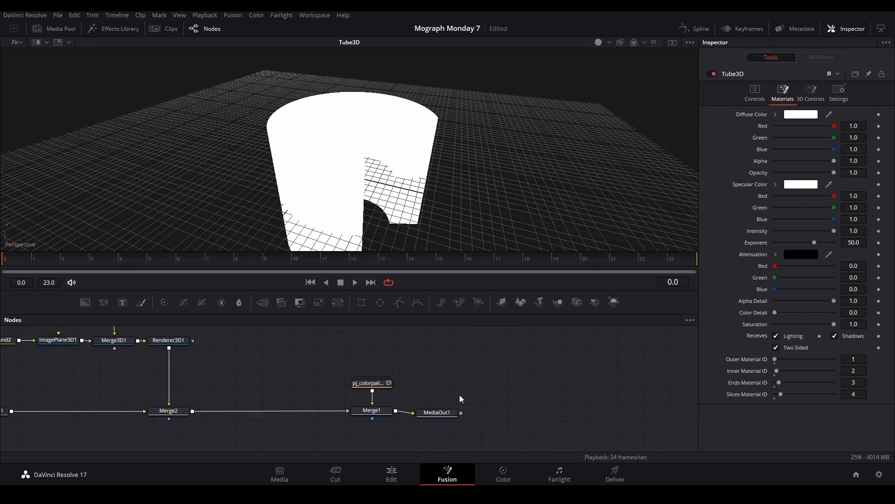
left_click(449, 412)
key("2")
left_click_drag(462, 402, 534, 413)
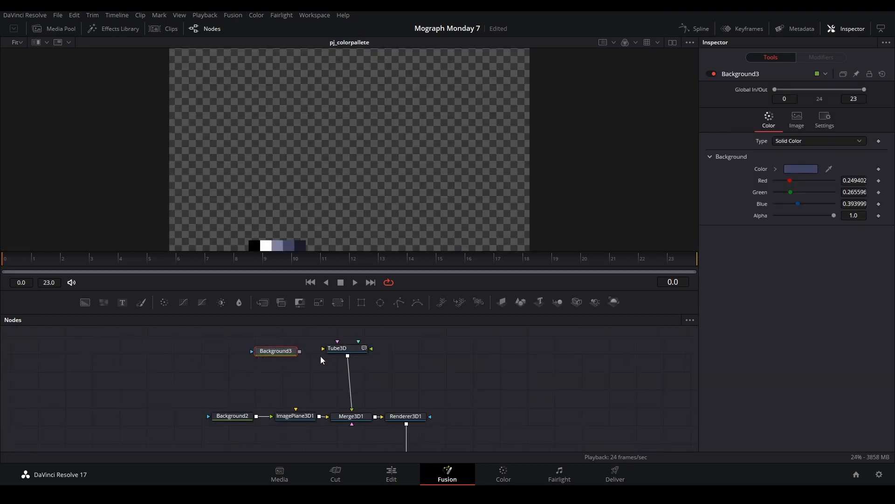
Step: Display Tube3D again and connect Background3 to its outer, inner and slices material inputs
left_click_drag(403, 411, 369, 381)
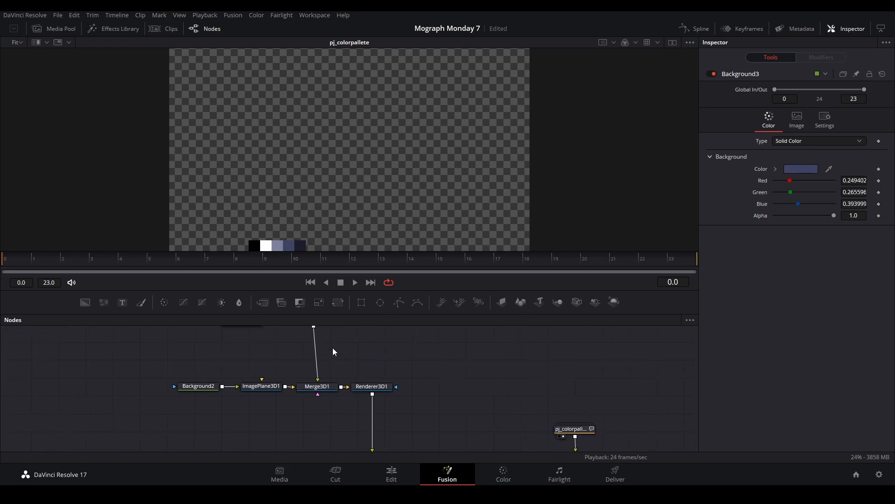
left_click_drag(332, 348, 295, 389)
left_click(317, 350)
key("2")
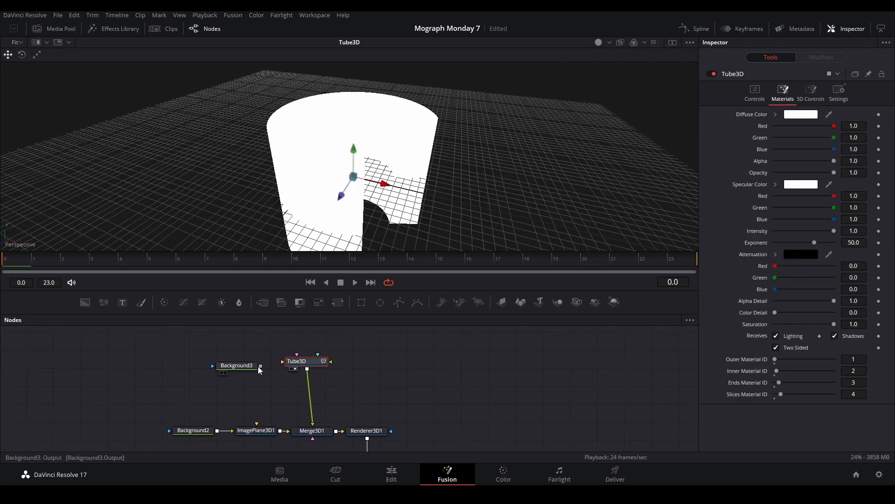
left_click_drag(260, 366, 297, 362)
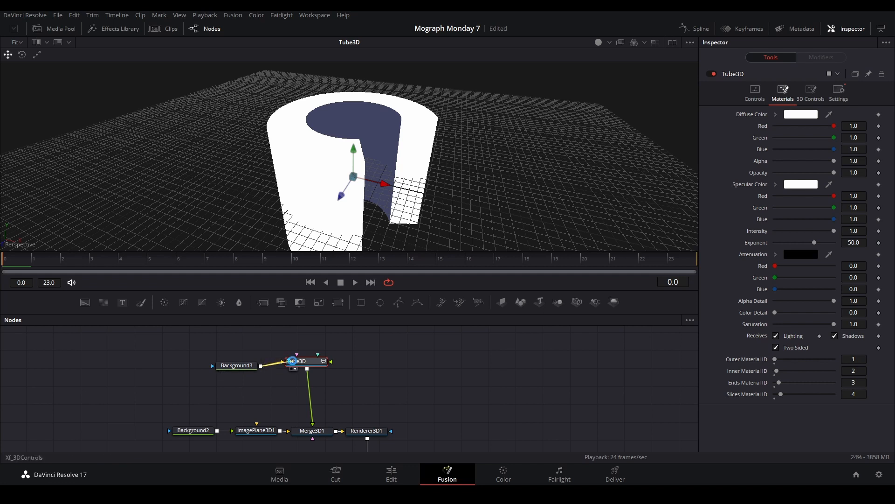
left_click_drag(292, 360, 293, 361)
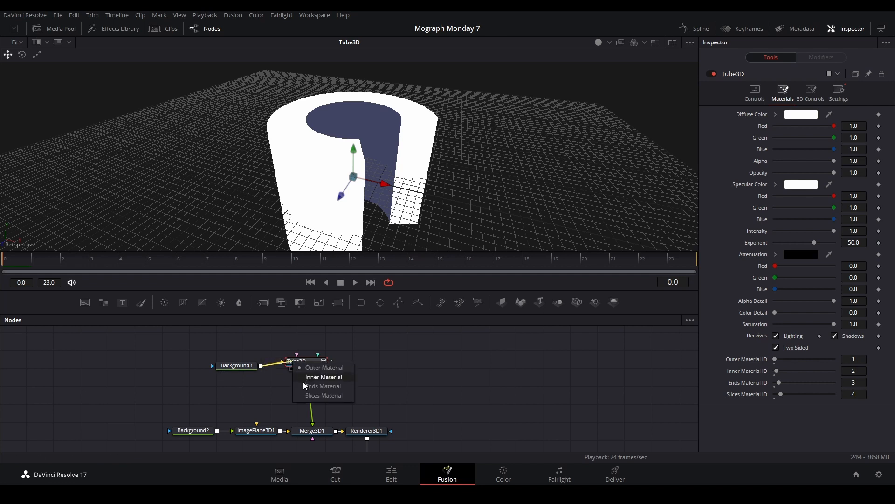
left_click(330, 377)
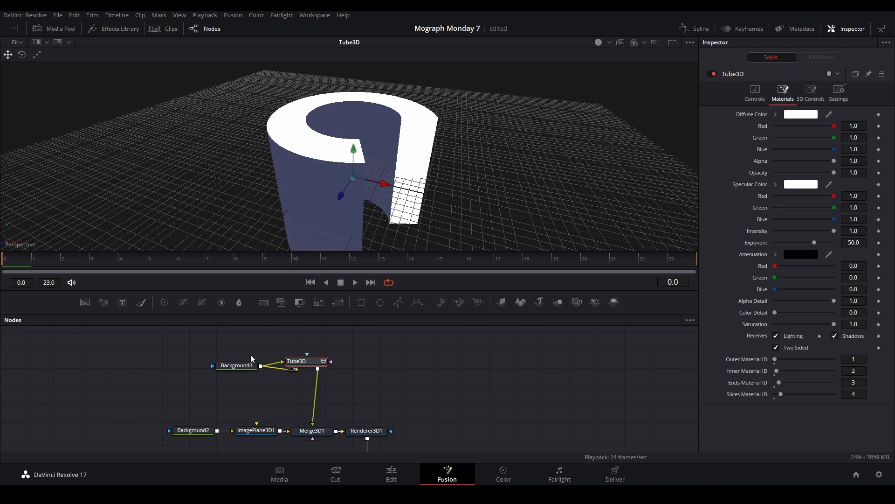
left_click_drag(260, 365, 312, 363)
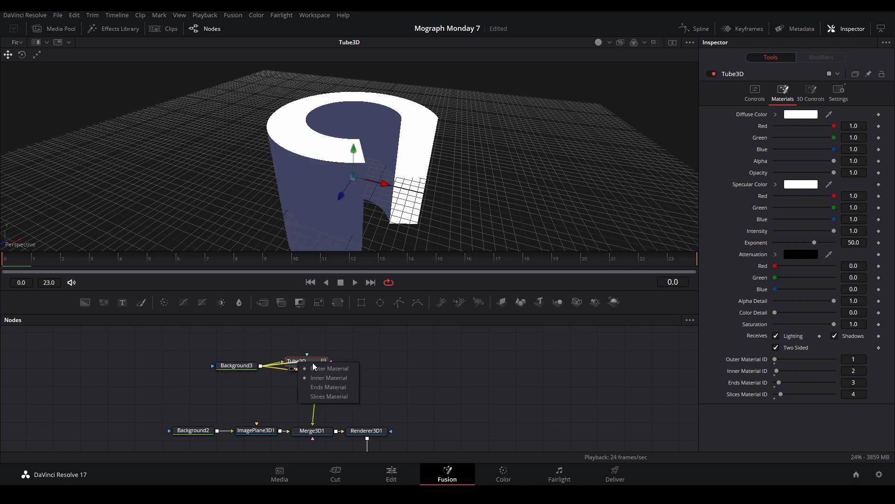
left_click(321, 396)
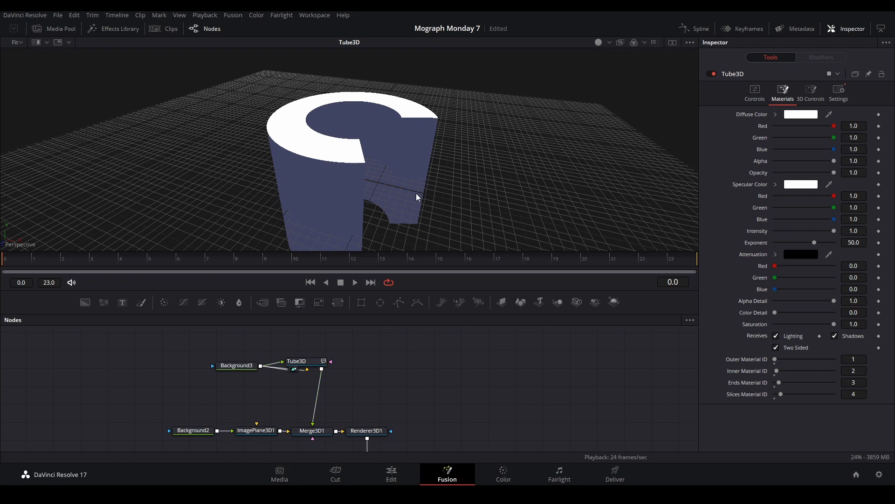
Step: Reduce the tube's height so it becomes a flat ring segment
left_click(301, 366)
left_click(754, 95)
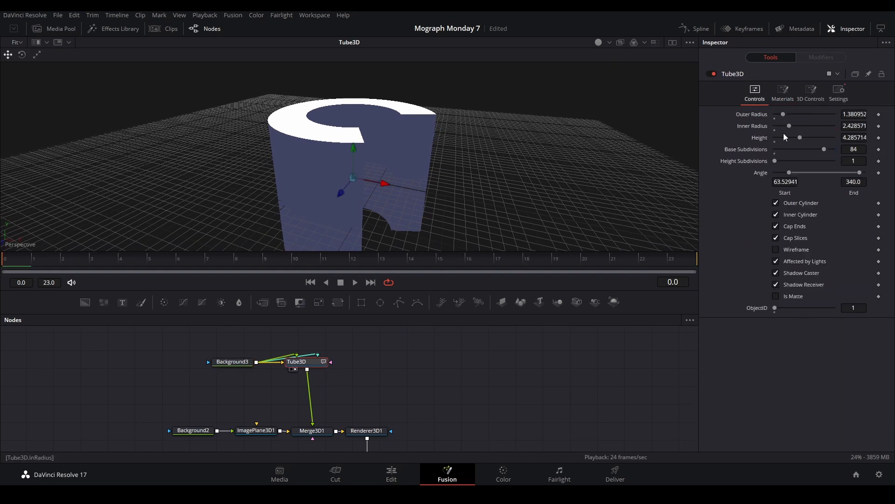
mouse_move(794, 138)
left_mouse_down()
mouse_move(776, 139)
mouse_move(779, 114)
mouse_move(783, 126)
left_mouse_up()
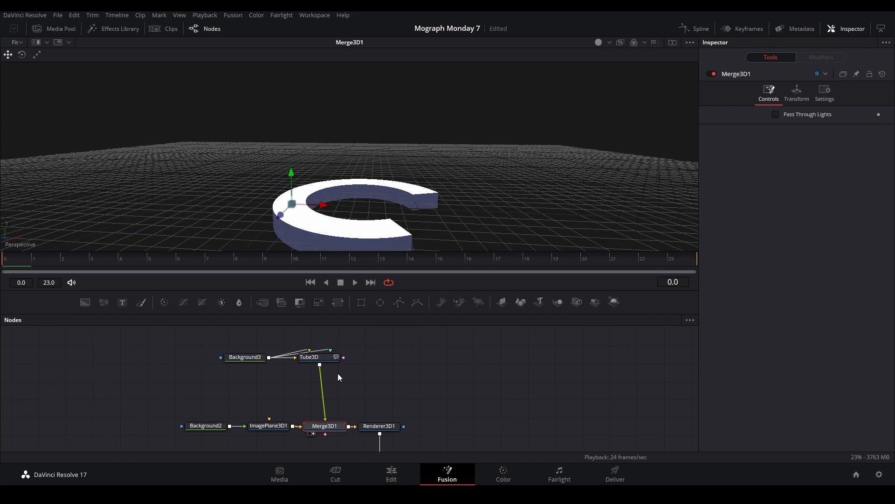
Step: Add a Transform 3D node between Tube3D and Merge3D1
left_click(326, 356)
key("shift+space")
type("3xf")
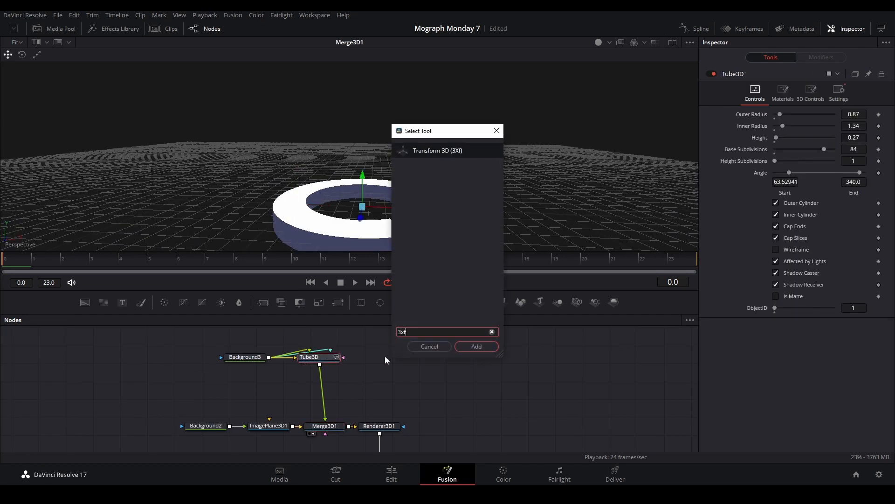
key("Return")
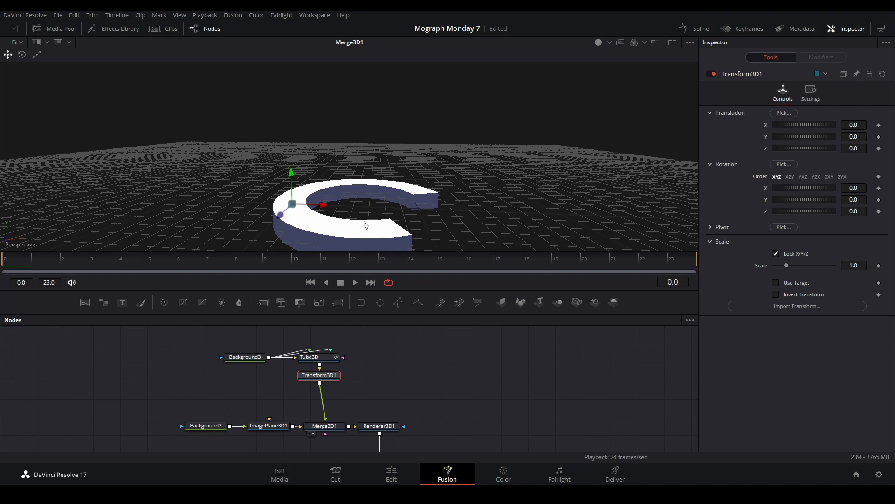
Step: Centre Transform3D1's pivot on the tube with pivot X 1.158 and set its uniform scale to 0.289
left_click_drag(540, 202, 525, 393)
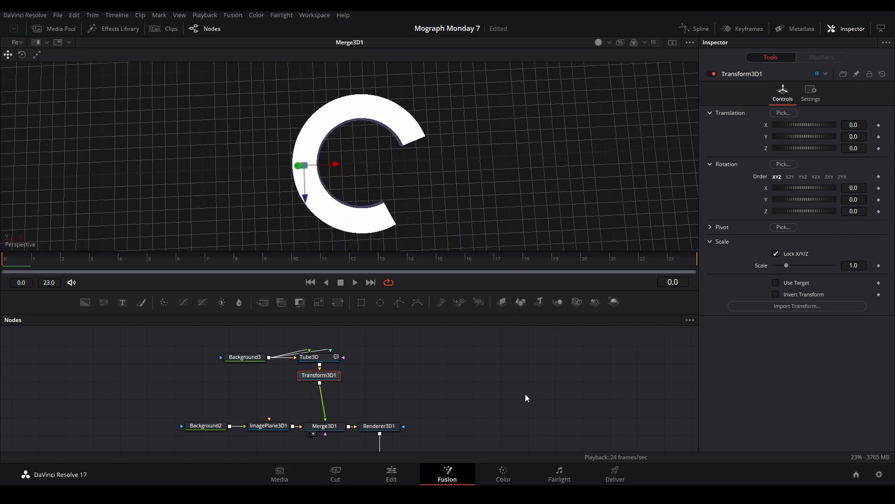
left_click_drag(455, 225, 441, 224)
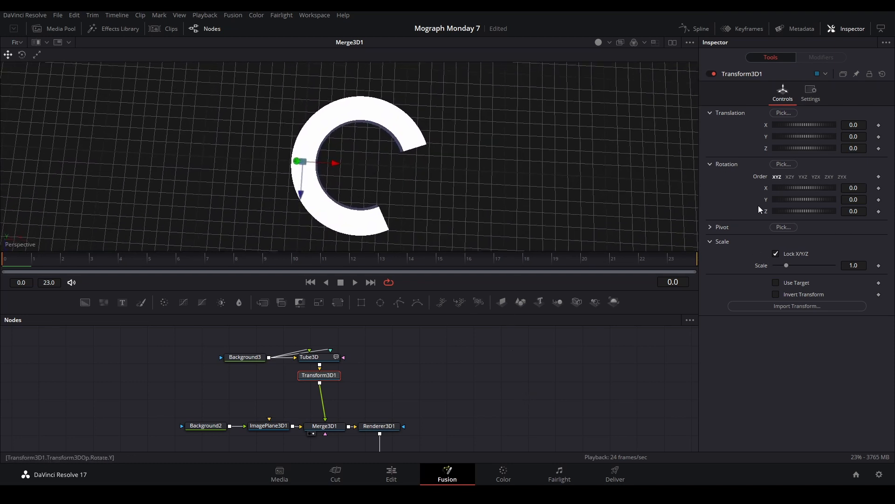
left_click(711, 227)
left_click_drag(853, 238, 858, 239)
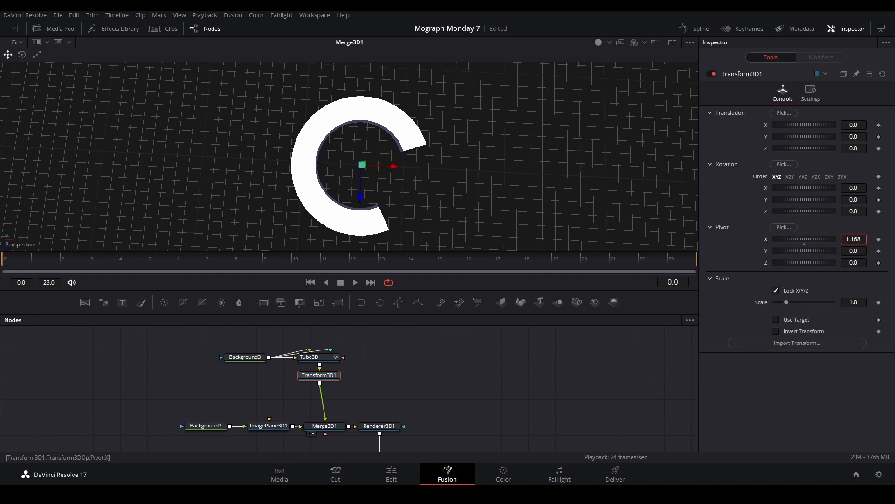
left_click_drag(501, 133, 444, 215)
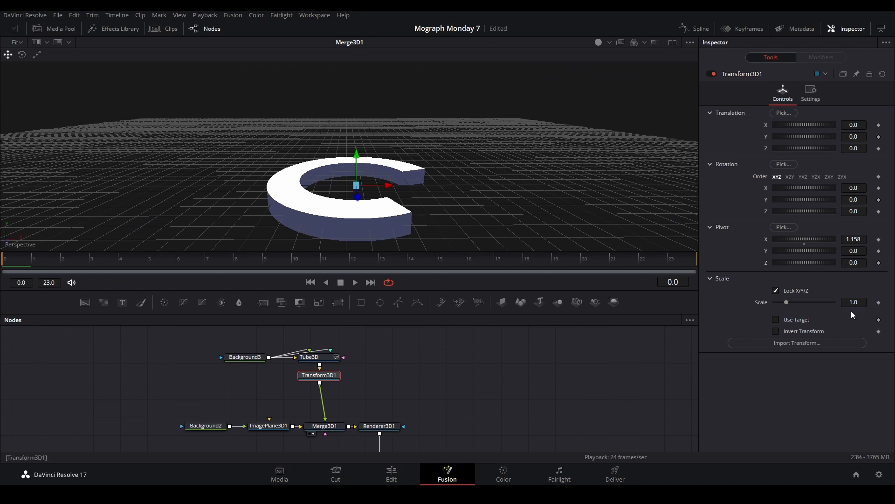
left_click_drag(853, 302, 830, 303)
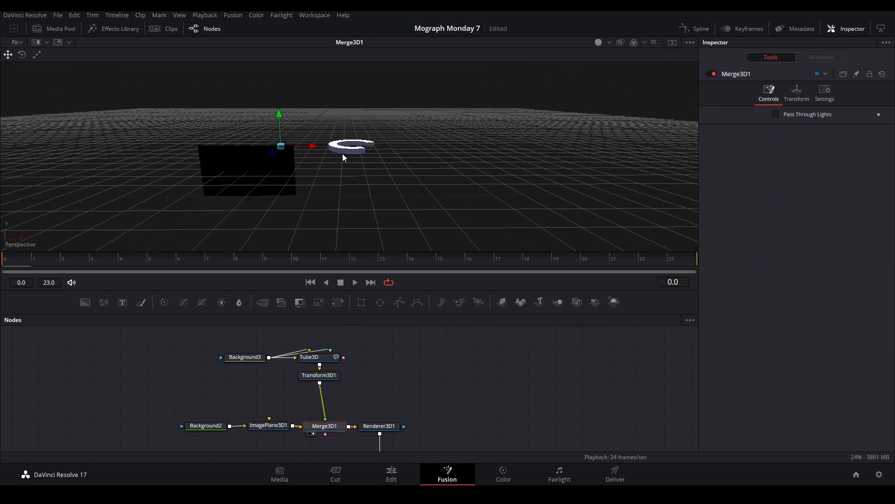
Step: Reset ImagePlane3D1's Z translation to 0.0
scroll(343, 155, "down", 3)
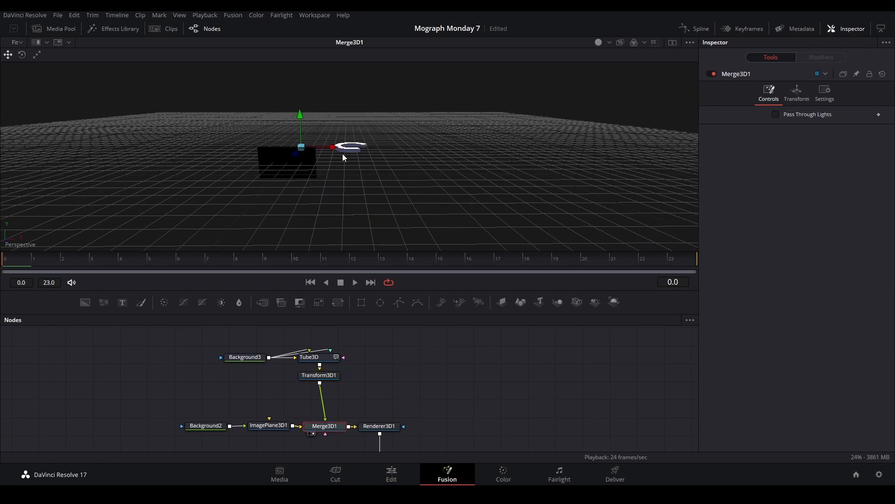
left_click_drag(342, 153, 373, 145)
scroll(355, 192, "up", 4)
scroll(373, 146, "down", 2)
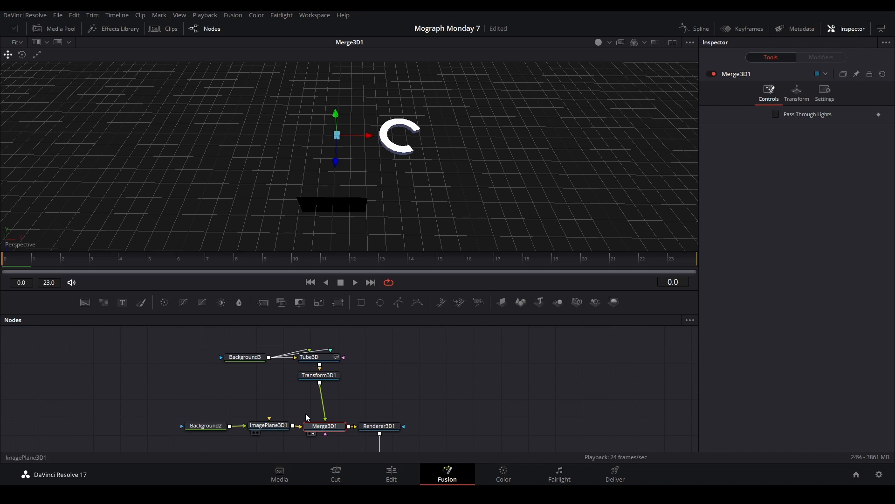
left_click(275, 425)
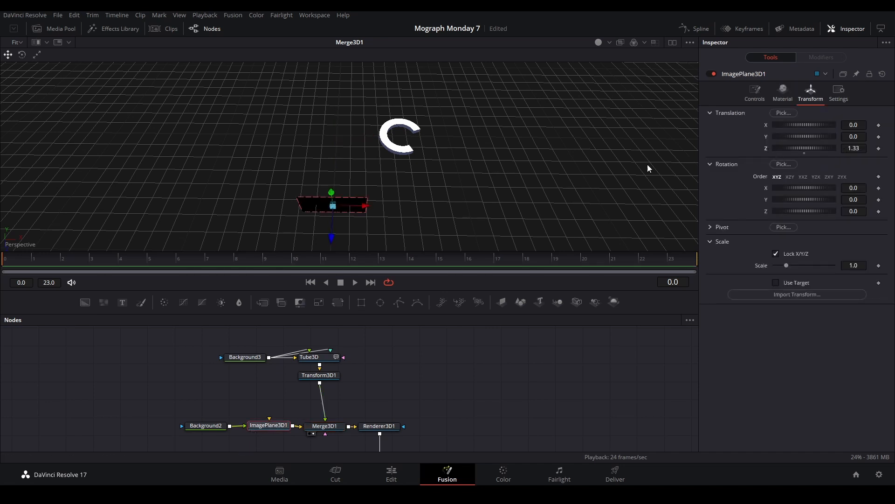
left_click_drag(389, 140, 393, 37)
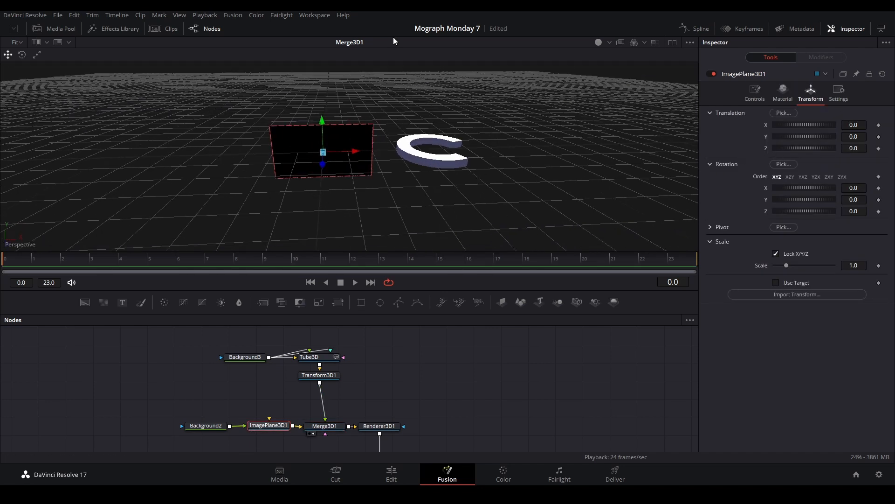
left_click_drag(368, 164, 324, 243)
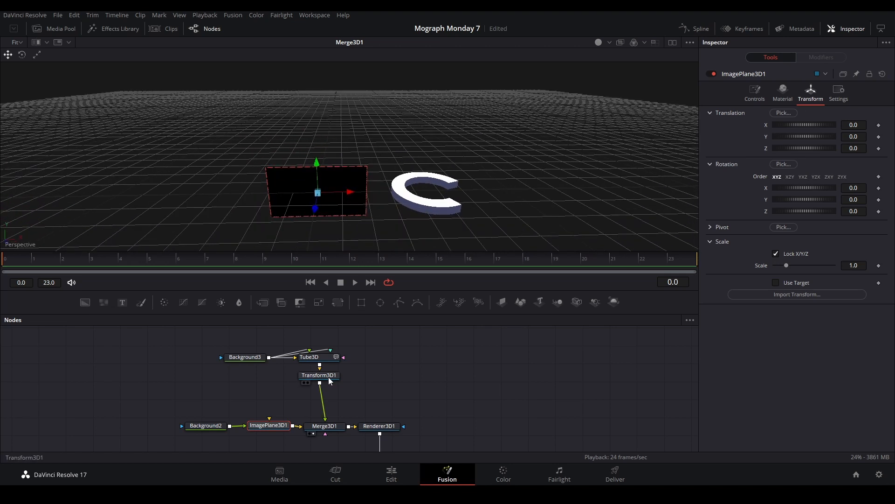
Step: Move the tube onto the image plane by setting Transform3D1's X translation to -1.129
left_click(328, 377)
left_click_drag(403, 192, 404, 318)
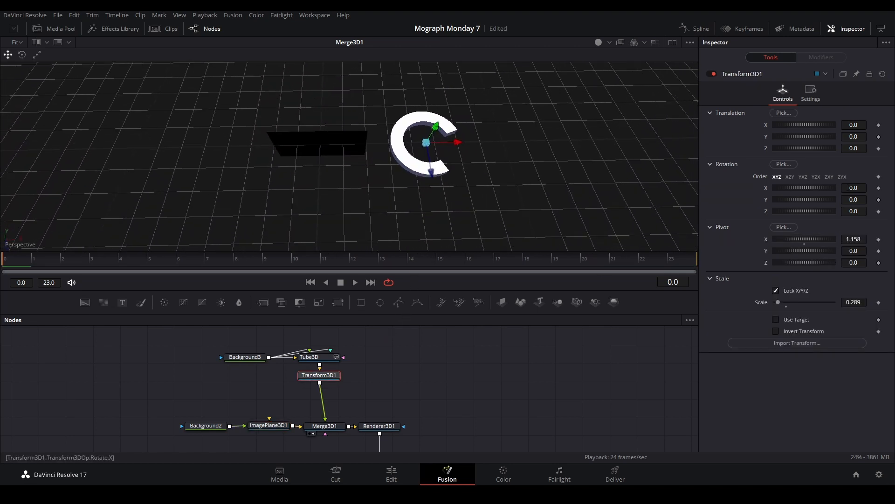
left_click_drag(854, 188, 840, 188)
key("ctrl+z")
left_click_drag(854, 125, 782, 125)
left_click_drag(427, 143, 399, 26)
left_click_drag(361, 149, 351, 96)
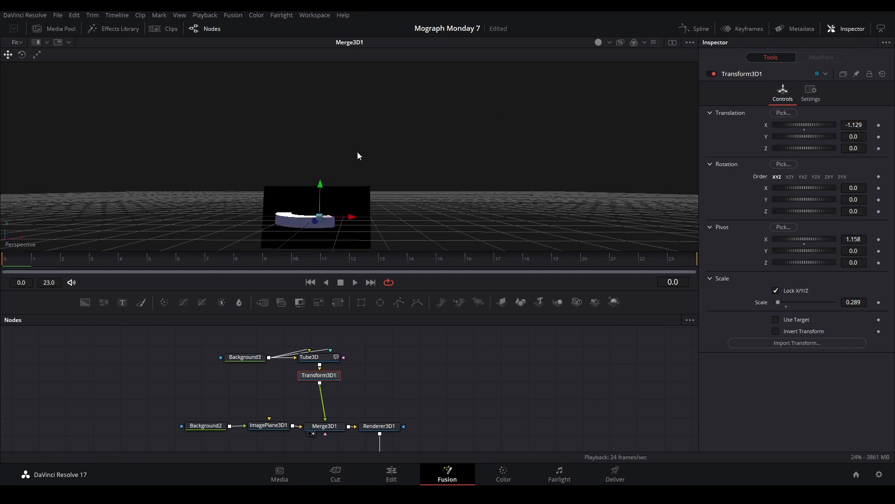
left_click_drag(357, 156, 396, 160)
scroll(404, 201, "up", 3)
Step: Move Background2 well away from ImagePlane3D1 in the node graph and make it fully transparent with alpha 0.0
left_click_drag(337, 394, 363, 376)
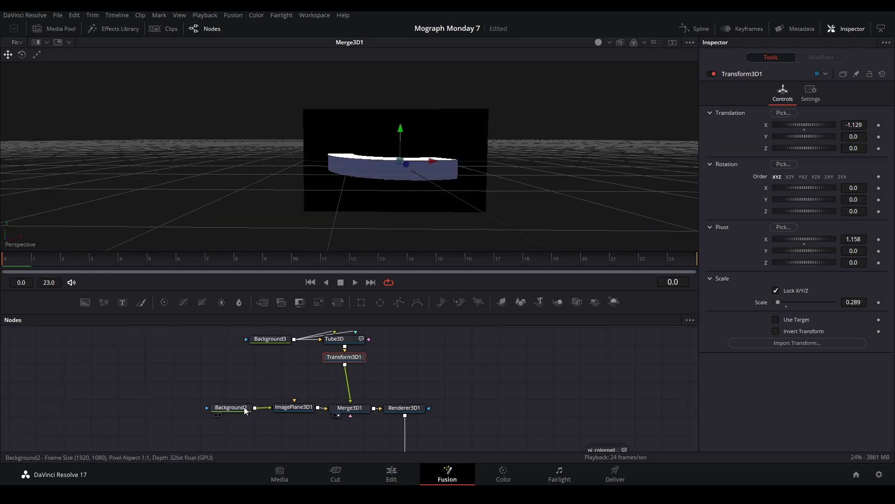
left_click_drag(244, 410, 40, 413)
key("2")
left_click_drag(838, 212, 342, 343)
left_click(342, 344)
left_click_drag(194, 362, 163, 376)
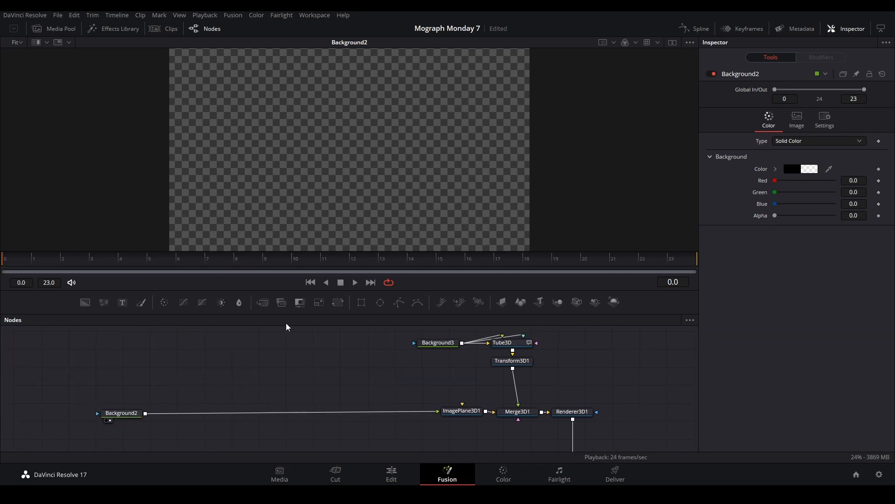
Step: Insert a Merge node between Background2 and ImagePlane3D1 and add a pj_MultiMerge node above it
left_click_drag(262, 305, 264, 412)
key("shift+space")
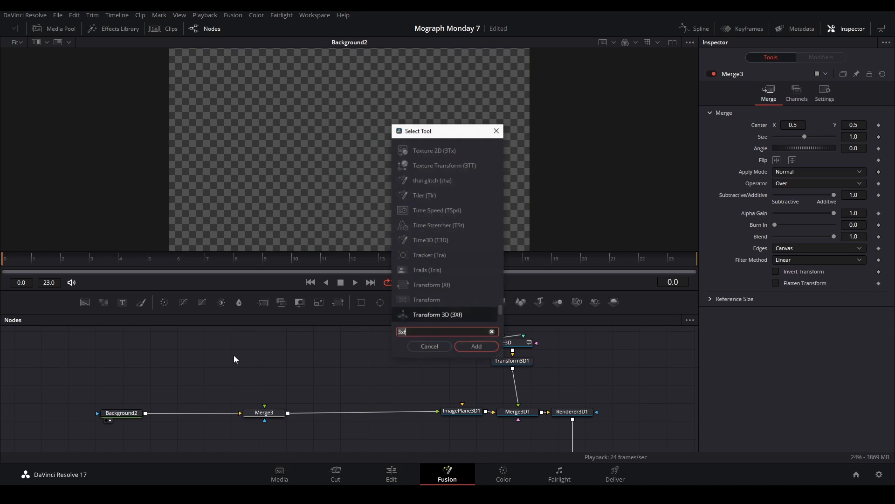
type("pj")
key("Return")
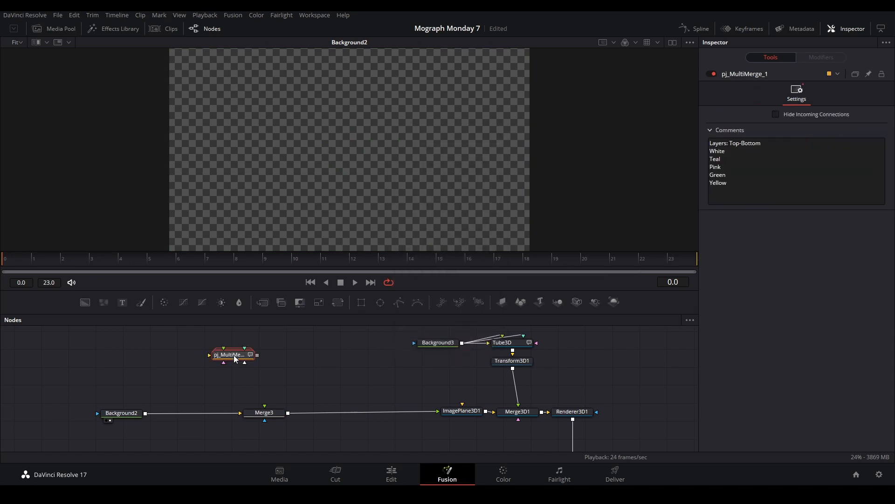
Step: Expand pj_MultiMerge_1 to inspect its merges, then collapse it and connect its output to Merge3's foreground
double_click(234, 358)
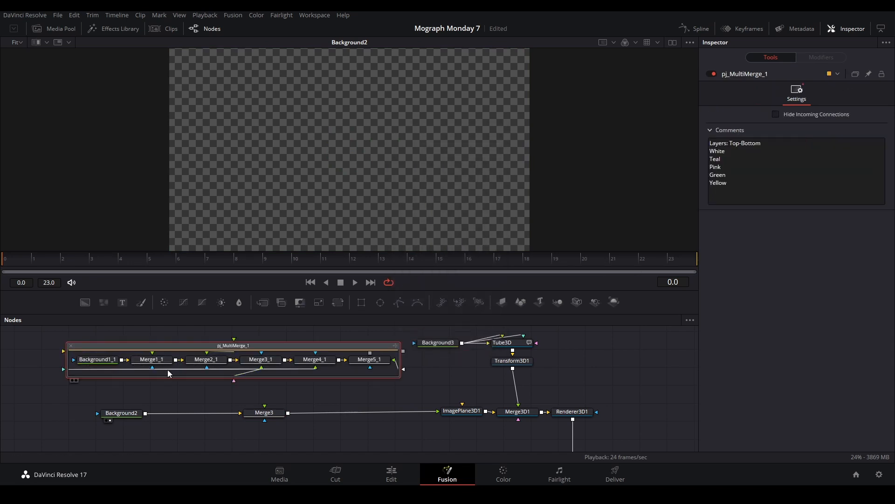
left_click(203, 402)
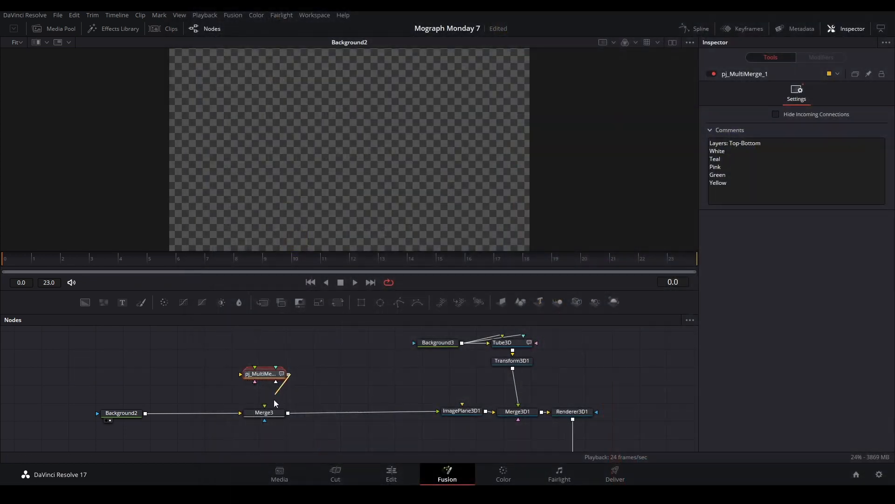
left_click_drag(284, 384, 346, 408)
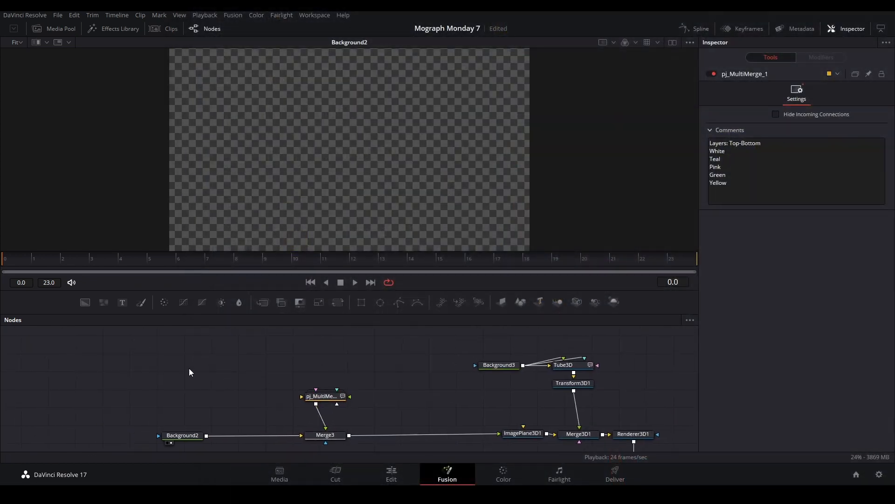
Step: Add an sRender node and an sEllipse shape node beside pj_MultiMerge_1
key("shift+space")
type("ell")
key("Return")
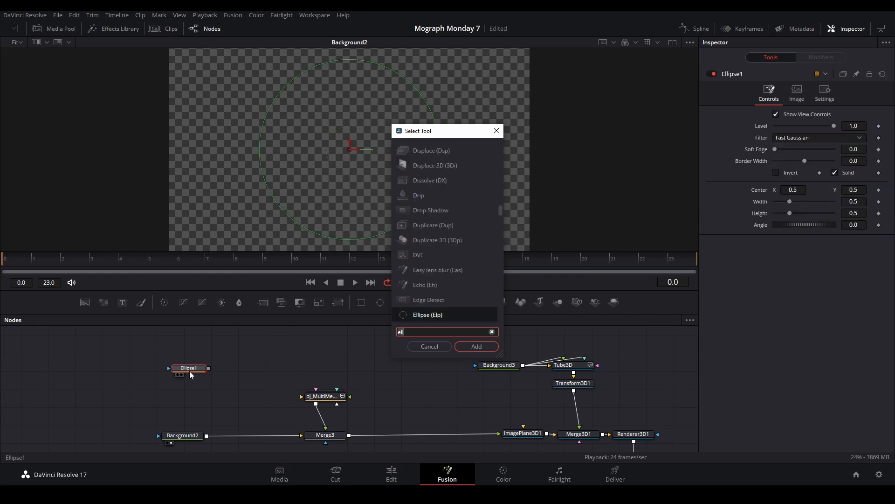
type("sren")
key("Return")
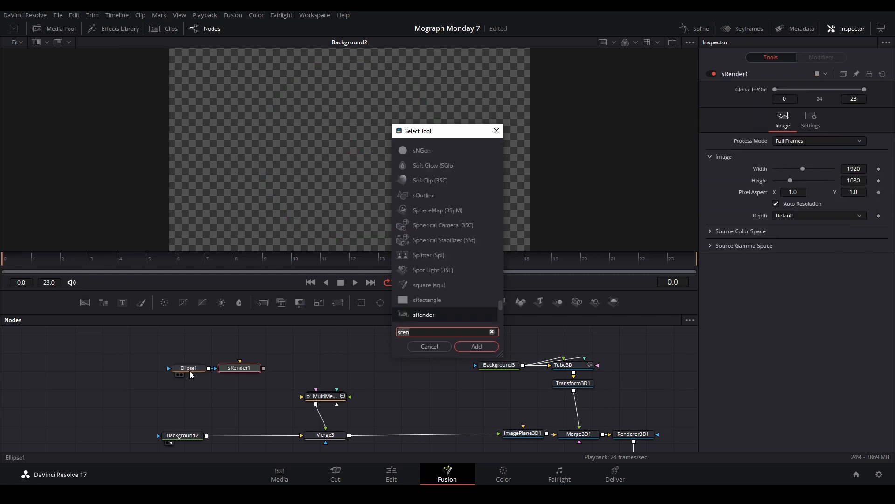
left_click(429, 346)
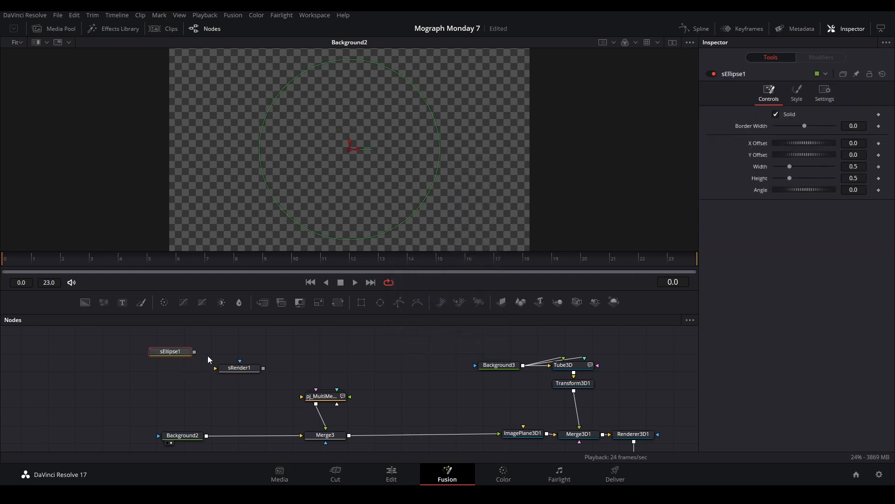
Step: Connect sEllipse1 through sRender1 into pj_MultiMerge_1 and display Merge3 in the viewer
left_click_drag(241, 369, 319, 396)
left_click_drag(348, 398, 227, 359)
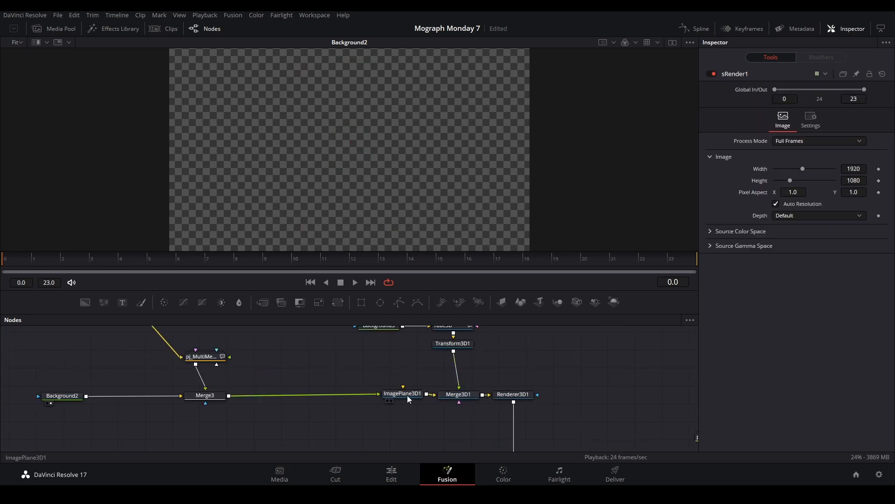
left_click(203, 398)
key("2")
left_click_drag(280, 406, 371, 441)
Step: Link sEllipse1's height to its width with the expression Width and set the width to 0.193
left_click(225, 391)
left_click(162, 391)
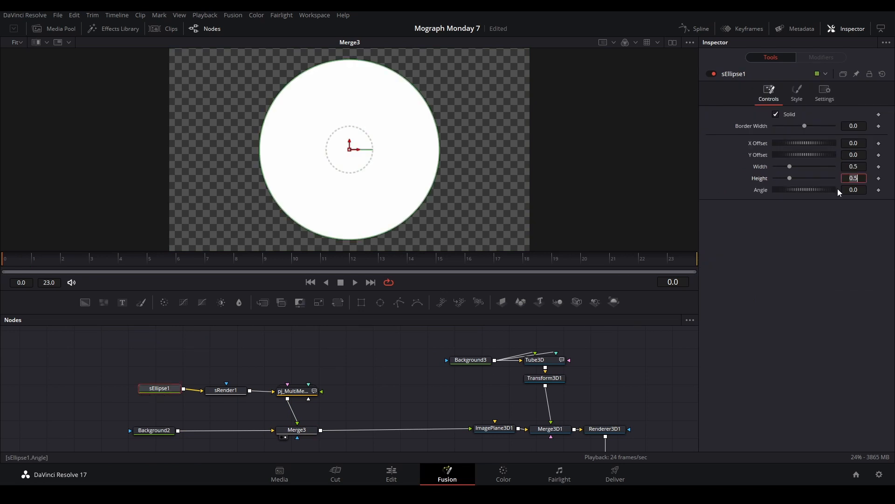
type("=")
key("Return")
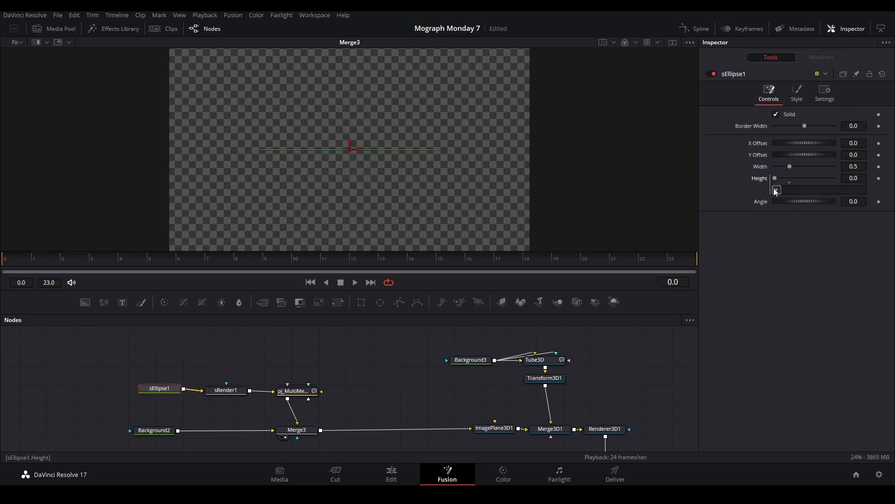
left_click_drag(850, 173, 718, 168)
left_click(403, 384)
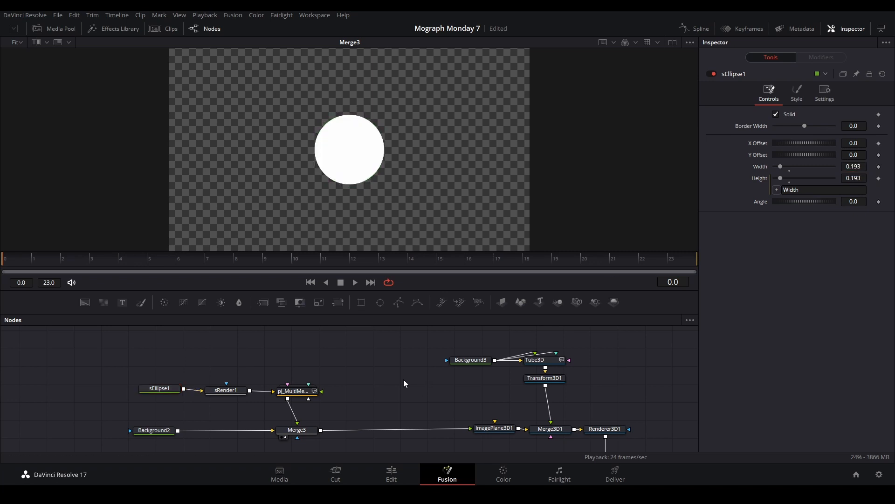
Step: Duplicate the sEllipse1 and sRender1 pair and connect the copied sRender to another pj_MultiMerge_1 input
left_click_drag(134, 376, 243, 403)
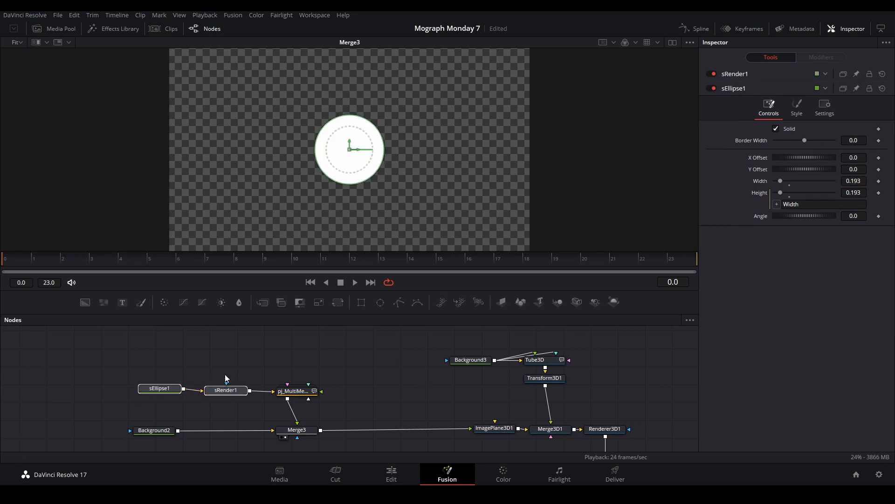
key("ctrl+c")
key("ctrl+v")
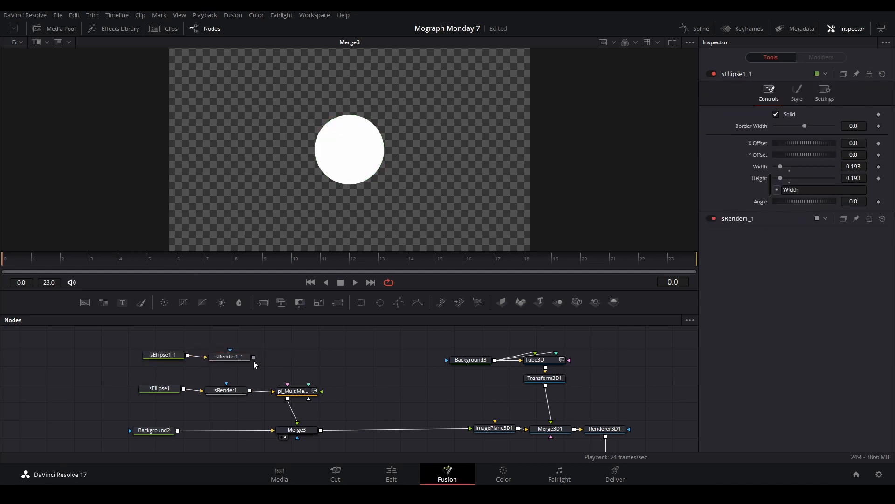
left_click_drag(254, 357, 288, 384)
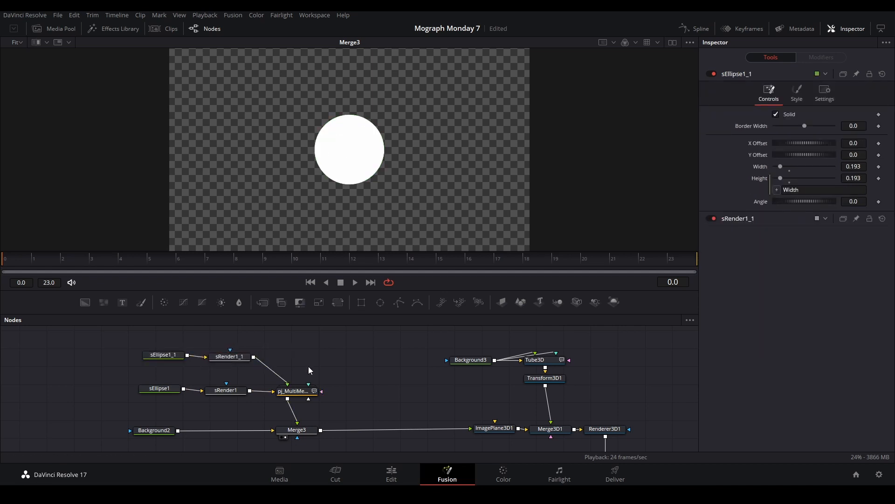
Step: Turn sEllipse1_1 into an outline ring: width 0.279, Solid off and border width 0.00172
left_click(169, 360)
left_click_drag(786, 166, 807, 169)
left_click(776, 114)
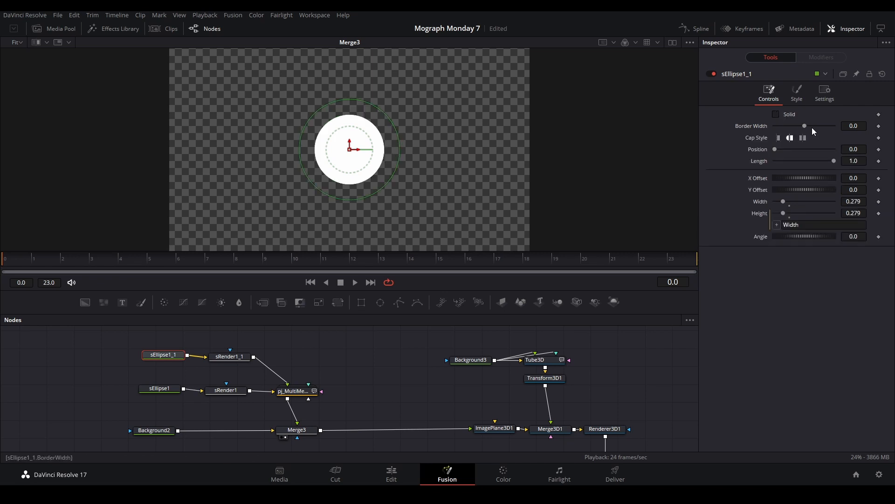
left_click_drag(810, 130, 808, 131)
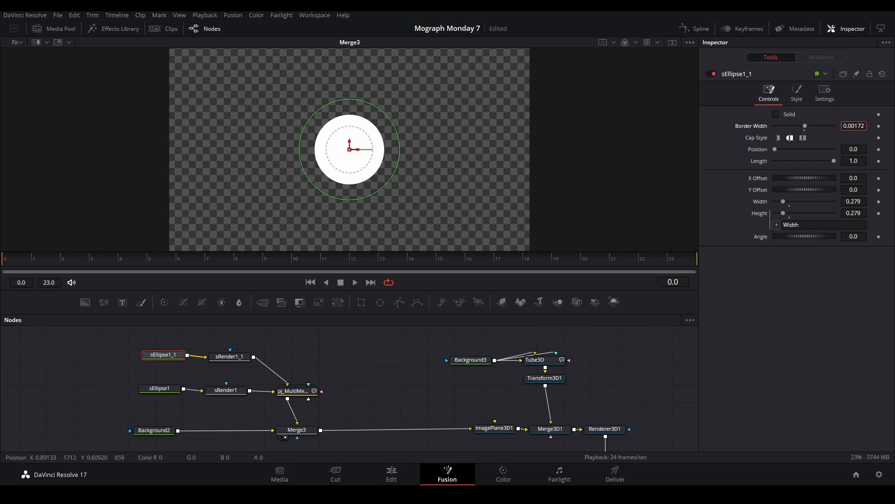
Step: Set the sEllipse1_1 ring's width to 0.213 and its border width to 0.00412
left_click(550, 361)
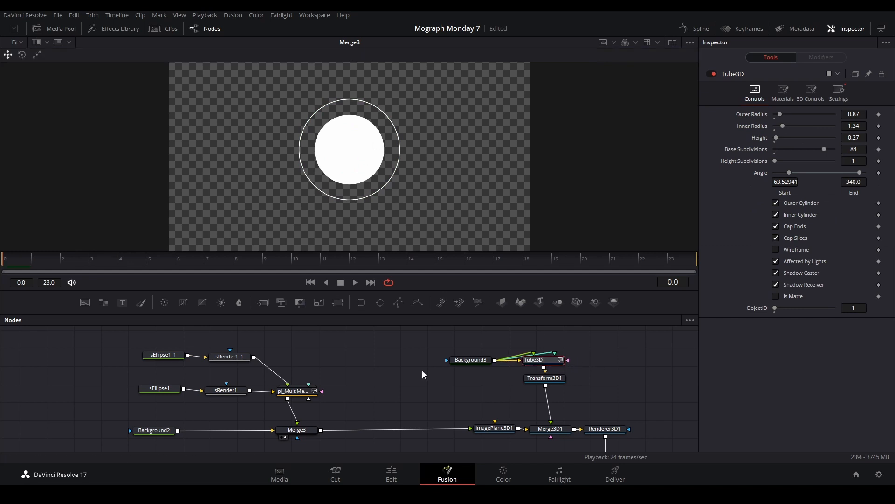
left_click(163, 355)
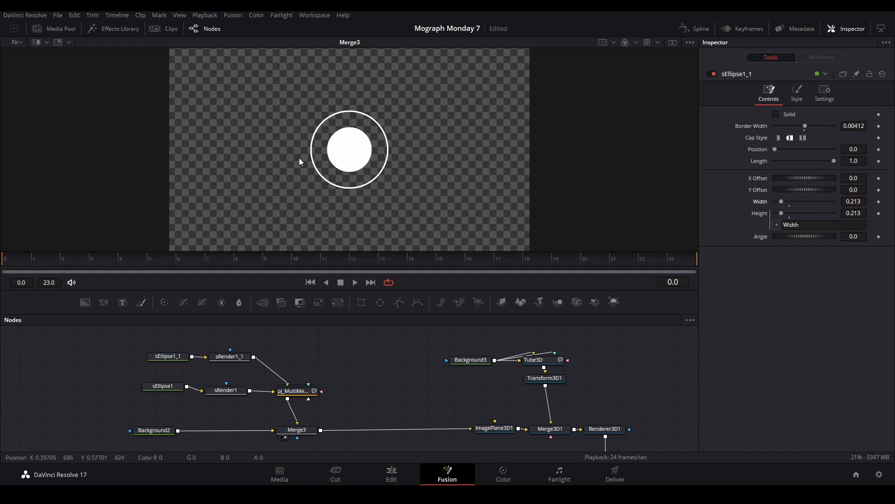
Step: Move Background1 farther away from Merge2 and show the Merge2 output in the viewer
left_click_drag(341, 368, 358, 381)
scroll(323, 391, "down", 3)
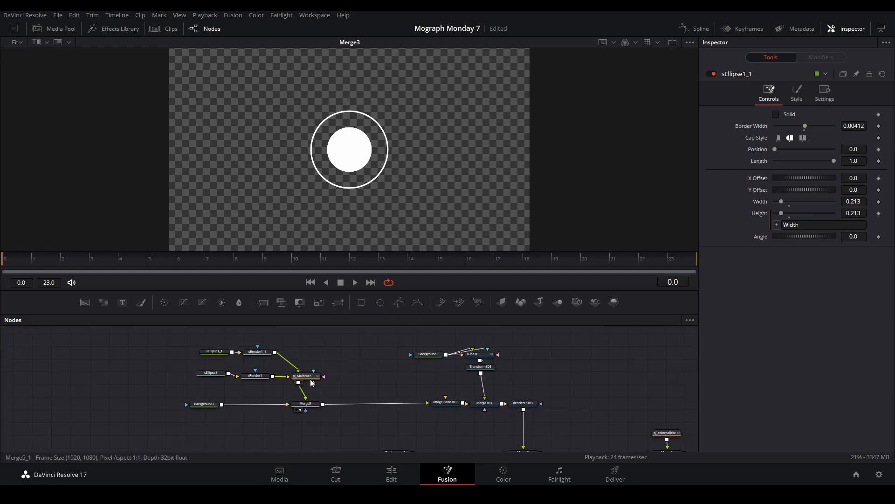
left_click_drag(328, 440, 307, 422)
left_click_drag(351, 393, 258, 394)
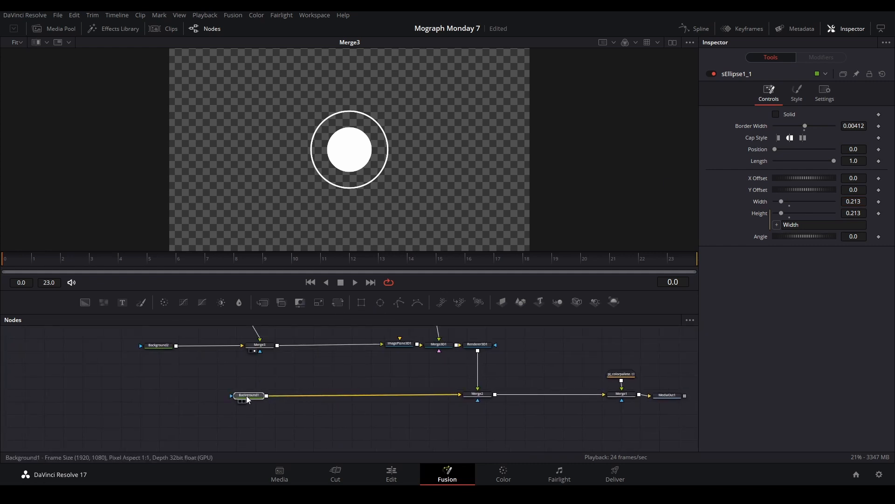
scroll(345, 392, "up", 2)
left_click(381, 379)
mouse_move(407, 388)
left_mouse_down()
mouse_move(373, 368)
mouse_move(401, 402)
left_mouse_up()
left_click(555, 424)
key("2")
left_click(431, 386)
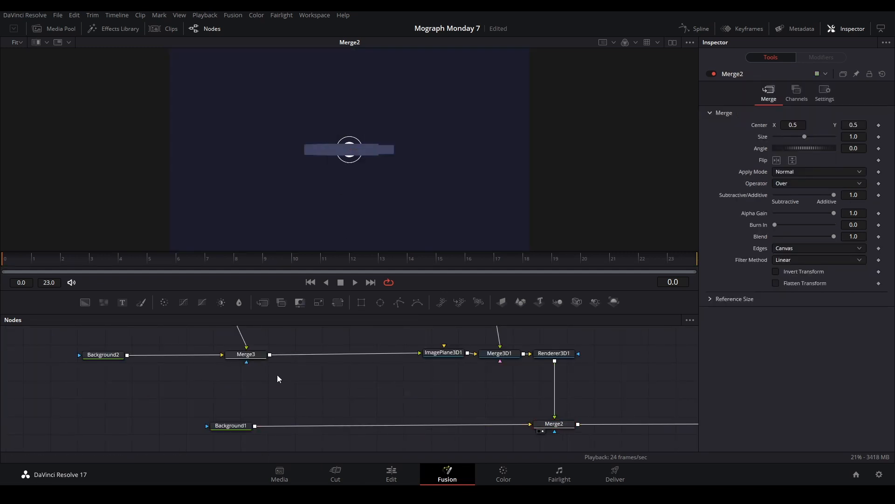
Step: Insert a Merge node between Background1 and Merge2 and feed a pasted copy of sEllipse1_1 and sRender1_1 into its foreground
left_click_drag(262, 303, 330, 424)
scroll(177, 390, "up", 5)
key("ctrl+v")
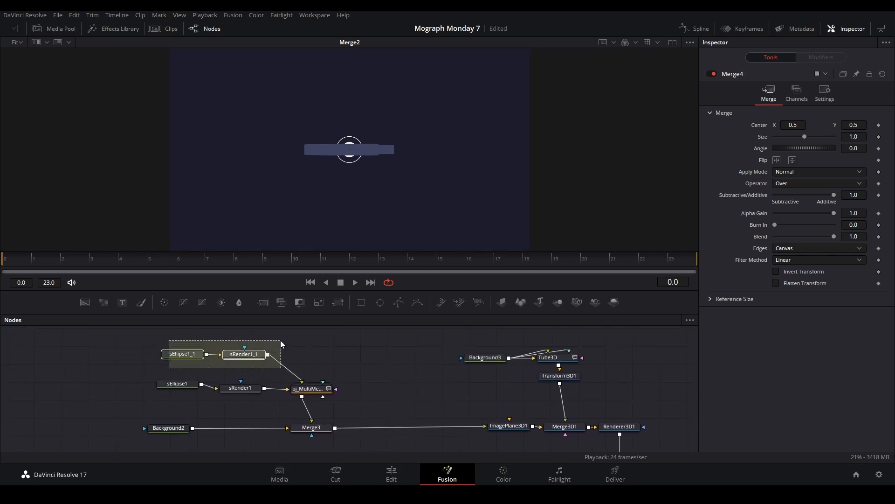
scroll(303, 357, "down", 5)
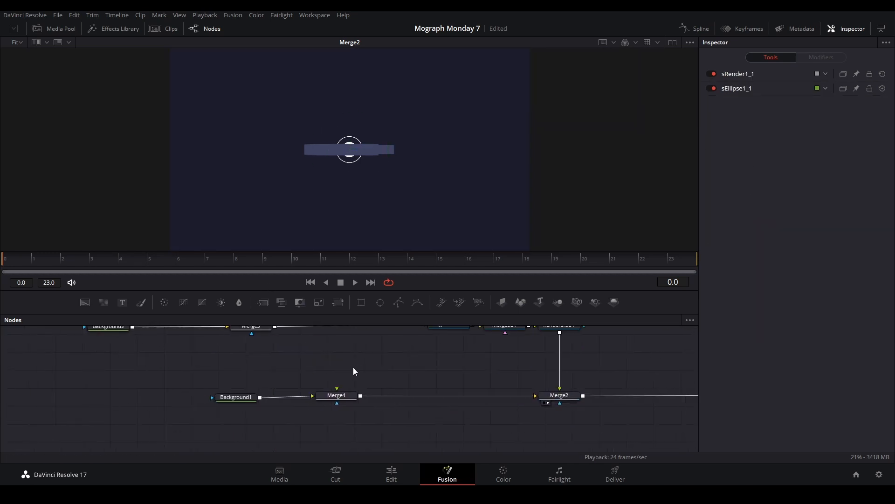
key("ctrl+v")
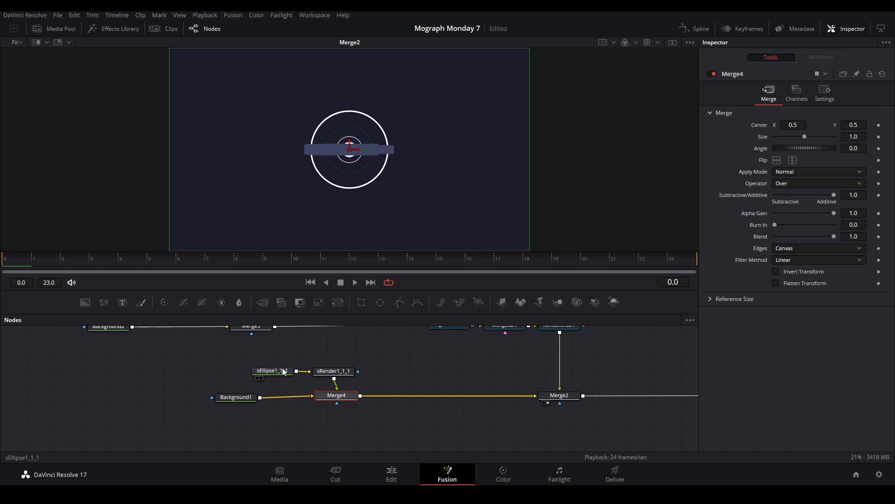
Step: Thicken and enlarge the sEllipse1_1_1 ring: border width 0.041 and width 0.319
left_click(284, 371)
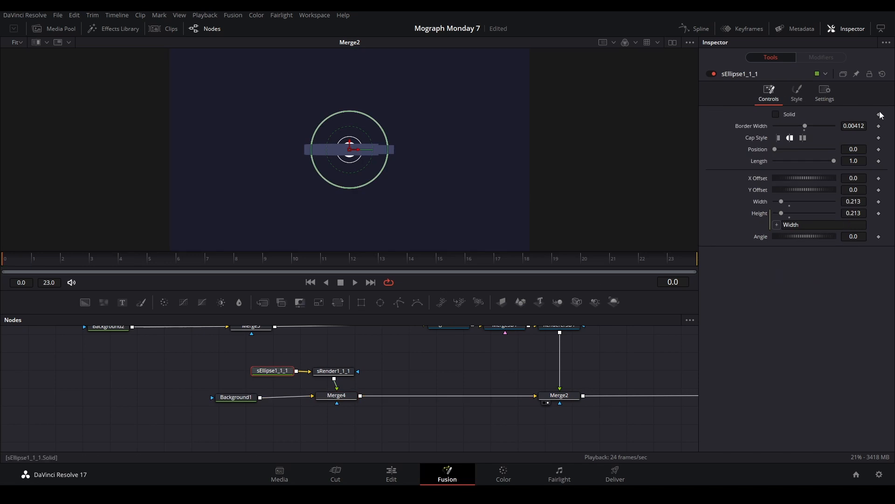
left_click_drag(803, 125, 809, 124)
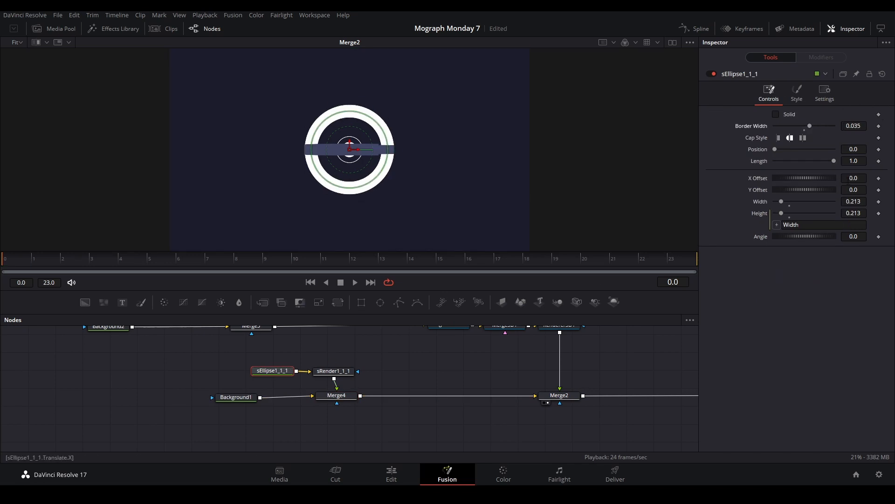
scroll(853, 201, "up", 1)
left_click_drag(853, 201, 877, 201)
left_click_drag(853, 126, 856, 125)
left_click_drag(853, 201, 843, 201)
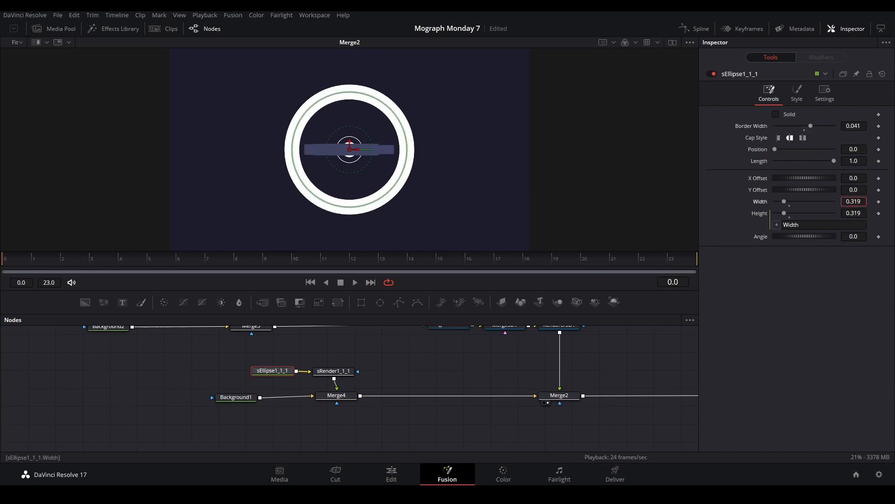
left_click(414, 363)
Step: Move the Background3, Tube3D, Transform3D1, ImagePlane3D1 and Merge3D1 nodes together away from Renderer3D1 to make room
left_click_drag(427, 340, 357, 418)
scroll(354, 406, "down", 5)
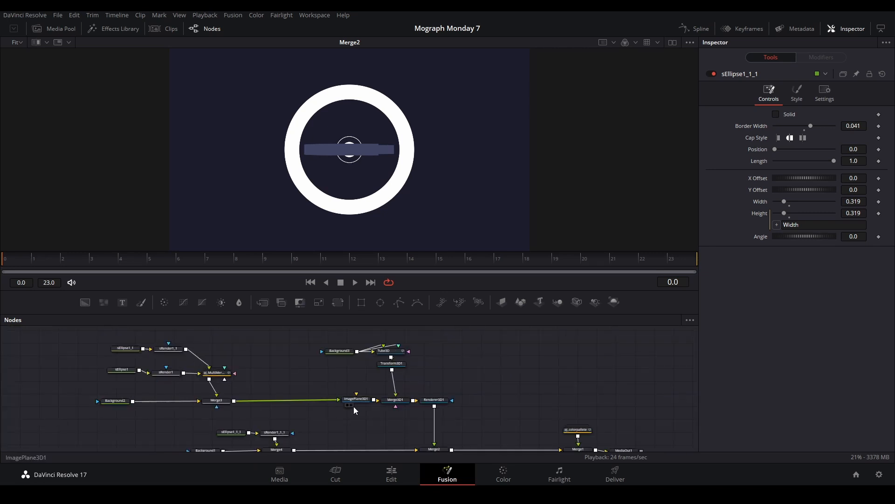
left_click_drag(321, 349, 395, 411)
left_click_drag(380, 402, 362, 402)
scroll(363, 404, "up", 5)
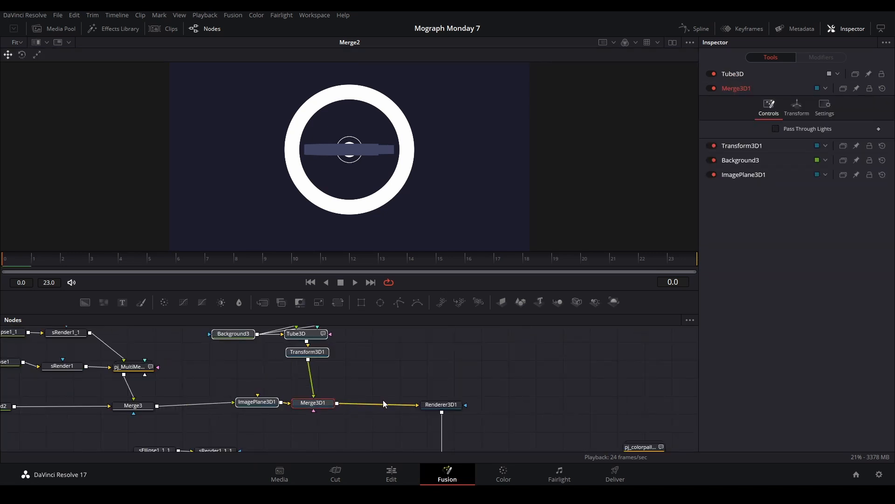
Step: Insert a Transform 3D node between Merge3D1 and Renderer3D1 and increase its Z translation to enlarge the 3D elements
left_click(328, 407)
key("shift+space")
type("3xf")
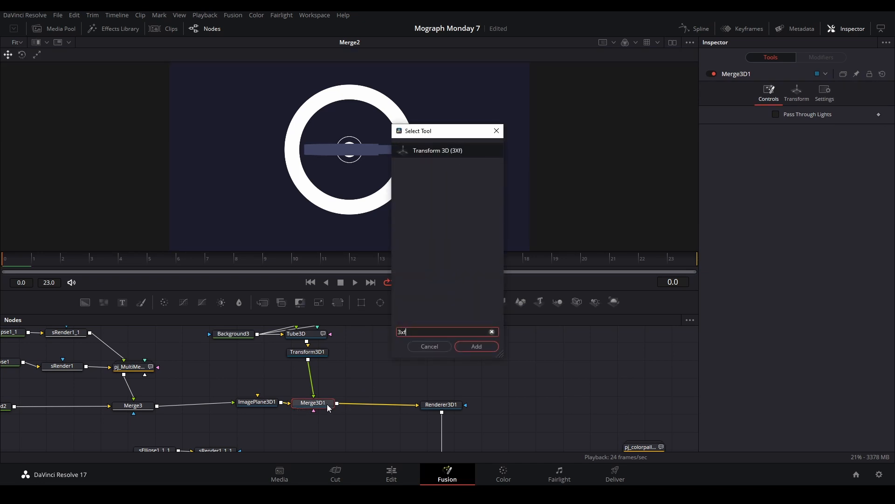
key("Return")
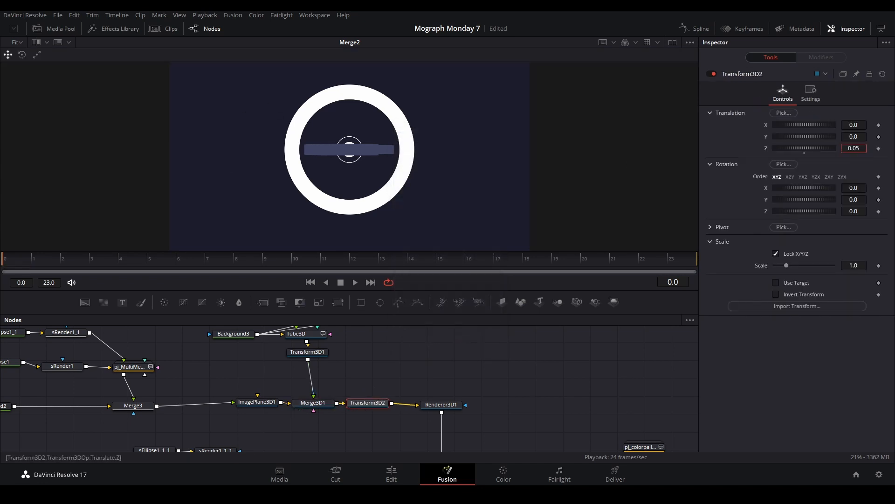
left_click_drag(805, 148, 851, 148)
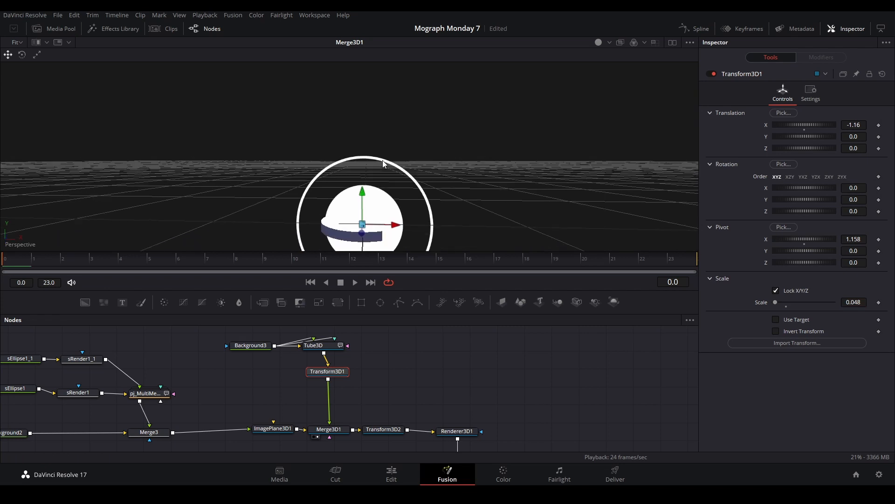
Step: Set the Transform3D1 scale to 0.152 and show the Merge2 output in the viewer
left_click_drag(383, 163, 372, 217)
left_click(342, 430)
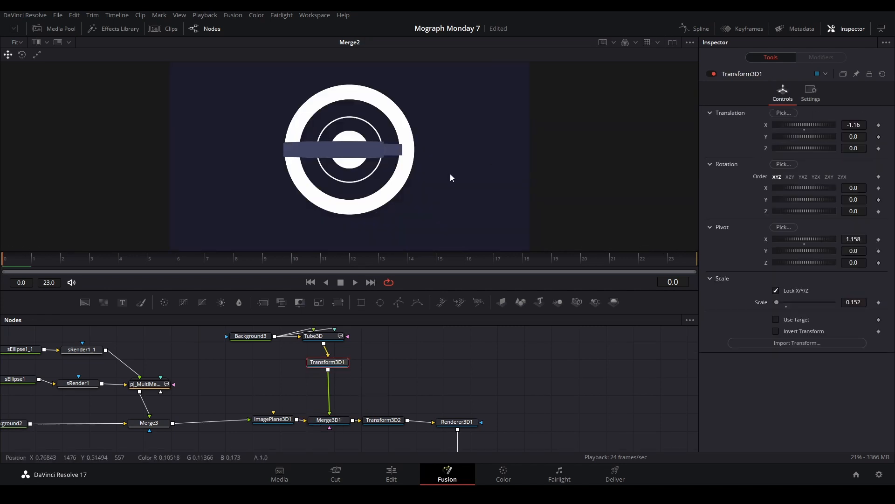
left_click(552, 360)
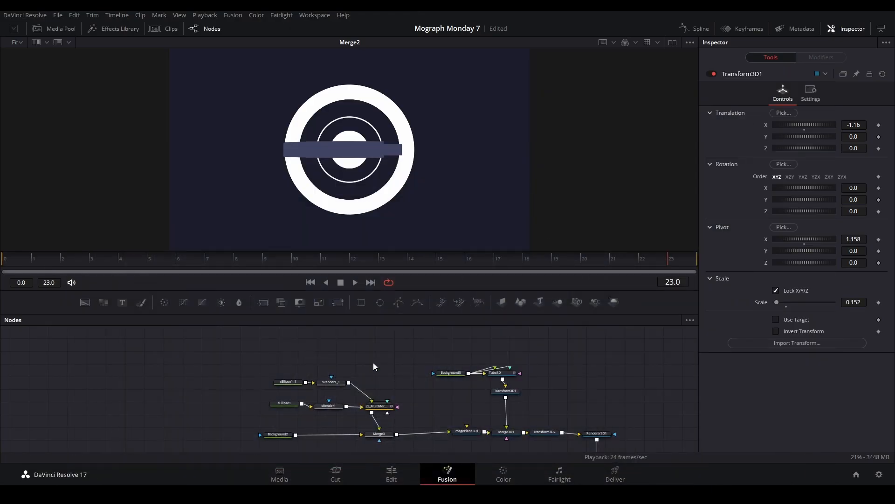
Step: Move the sEllipse, sRender and pj_MultiMerge_1 nodes closer to Merge3 and enlarge the node editor
scroll(373, 362, "down", 2)
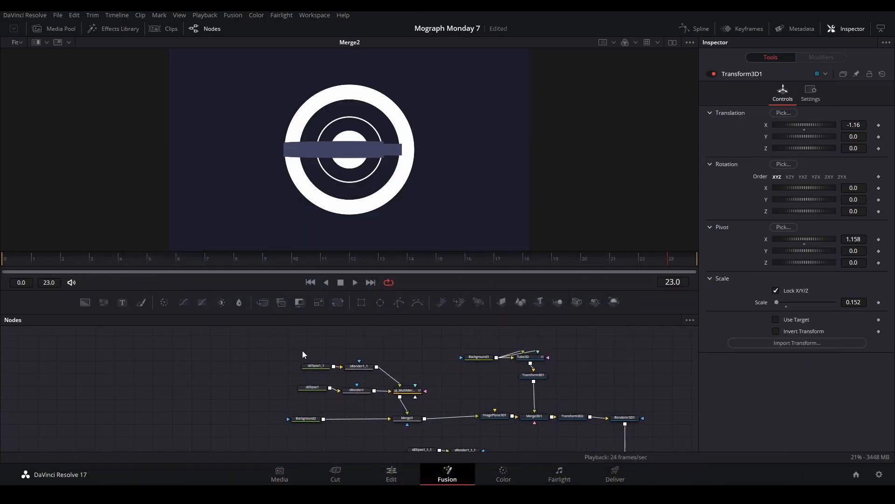
left_click_drag(274, 340, 396, 399)
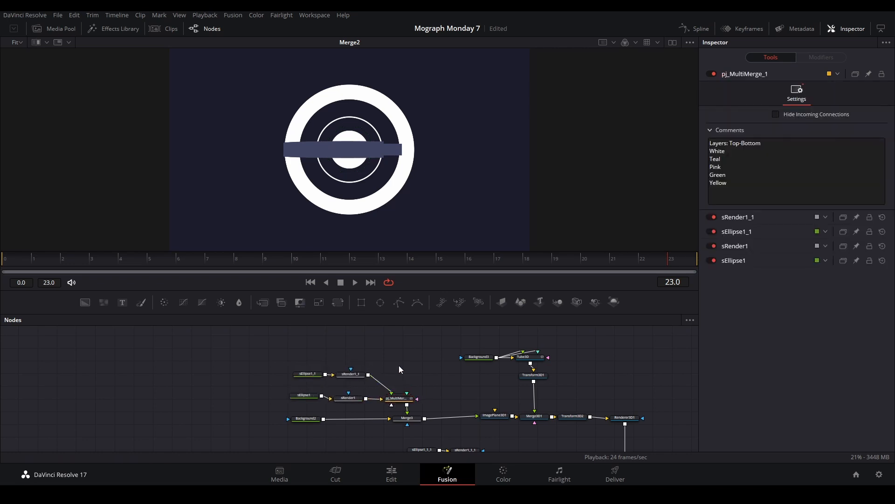
scroll(364, 354, "up", 2)
left_click_drag(395, 312, 396, 269)
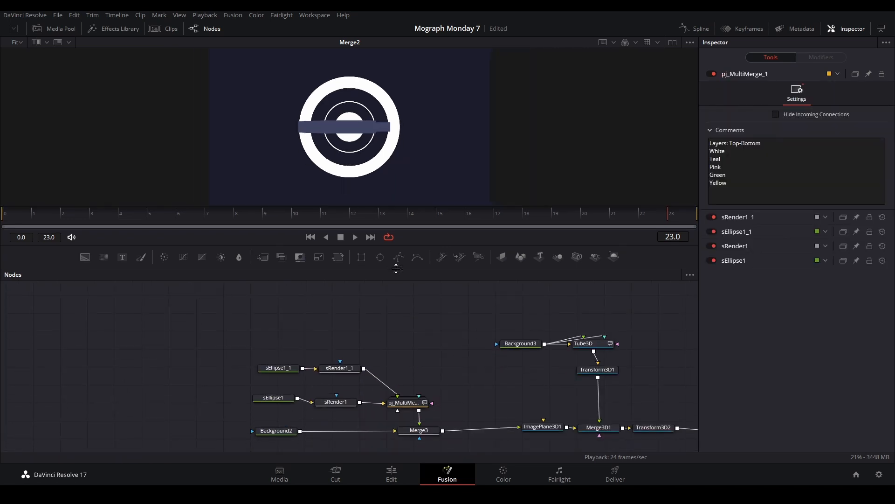
left_click_drag(331, 313, 174, 343)
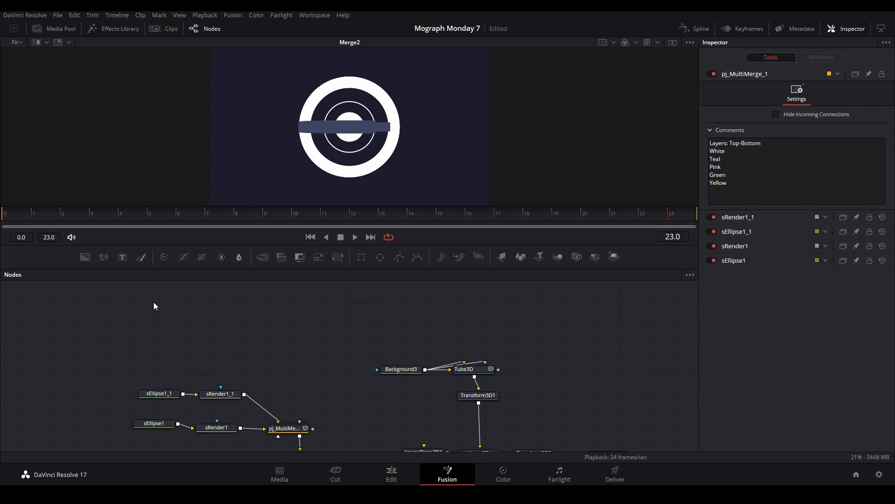
Step: Paste a copy of sEllipse1 and sRender1 into empty space above the node tree and view the copied sRender
left_click_drag(136, 412, 219, 442)
key("ctrl+v")
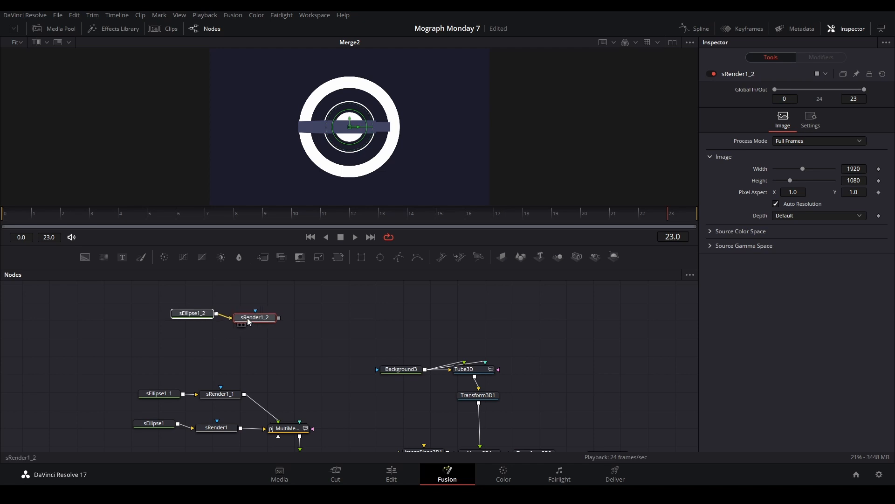
left_click(247, 318)
key("1")
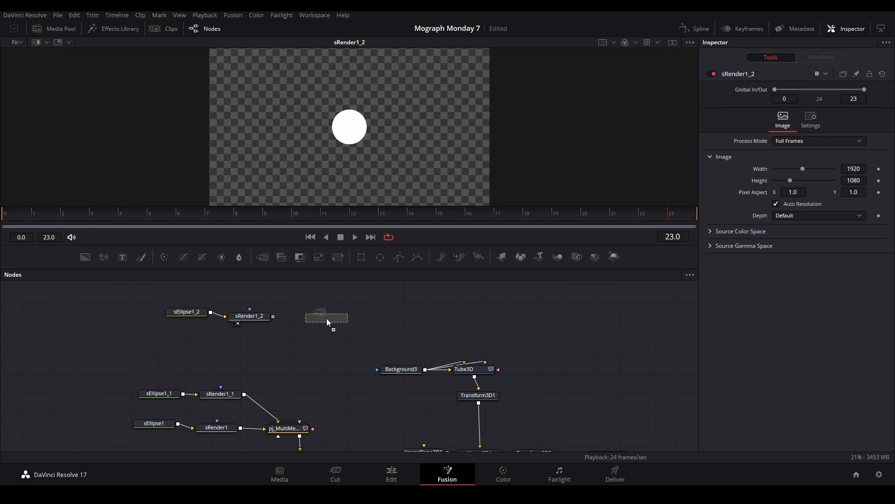
Step: Add a Merge node beside sRender1_2 and connect sRender1_2 to both its background and foreground inputs
left_click_drag(326, 318, 273, 317)
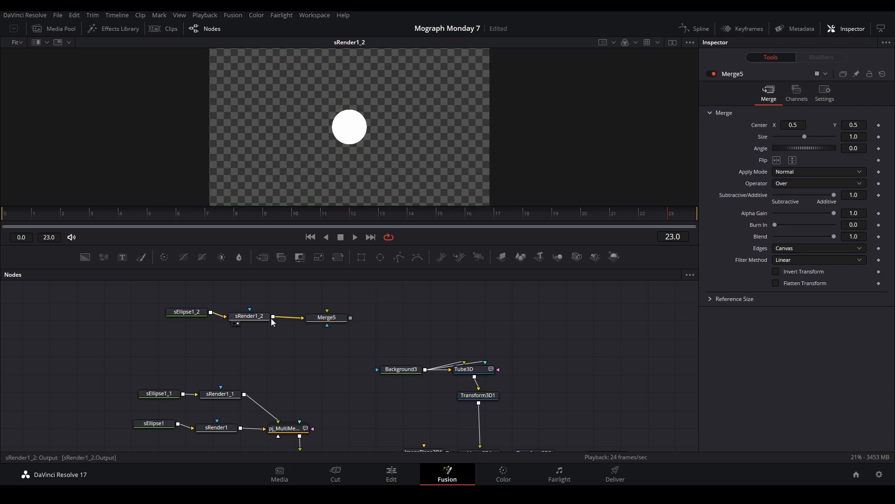
left_click(329, 320)
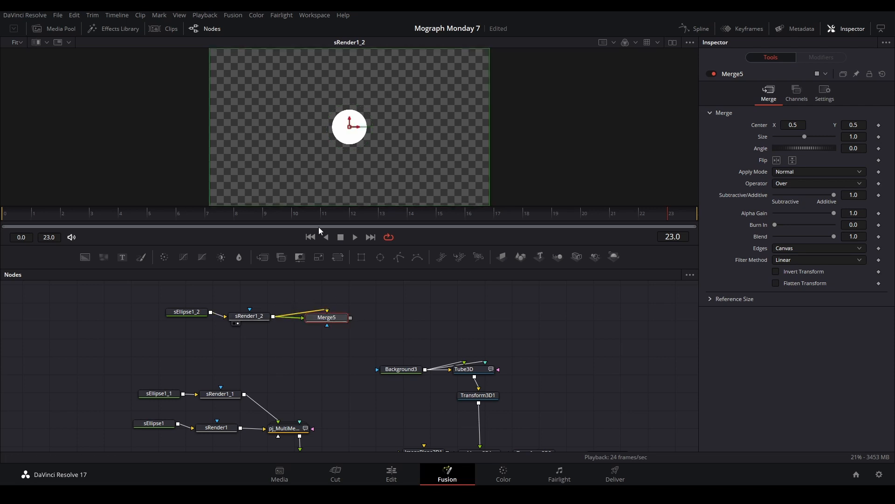
left_click(260, 315)
Step: Offset the sEllipse1_2 circle to about X 0.356 and Y -0.025, and reduce its width to 0.086
left_click(187, 311)
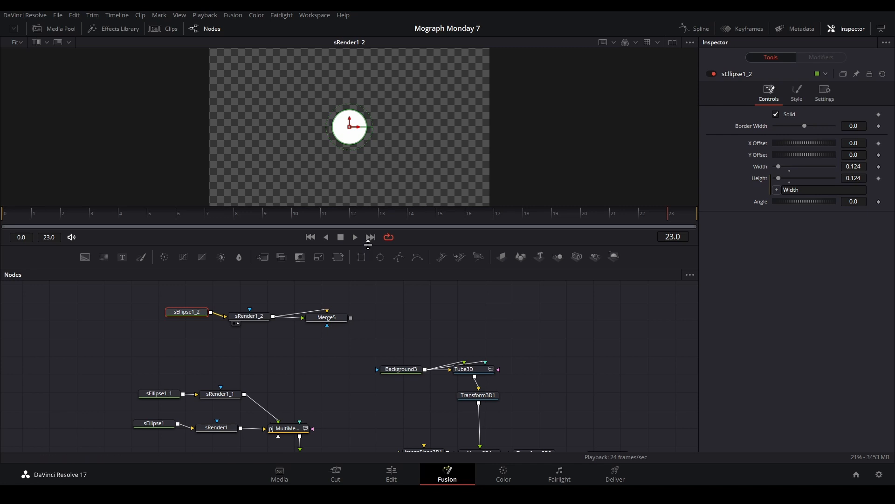
left_click_drag(368, 245, 368, 265)
left_click_drag(378, 174, 489, 177)
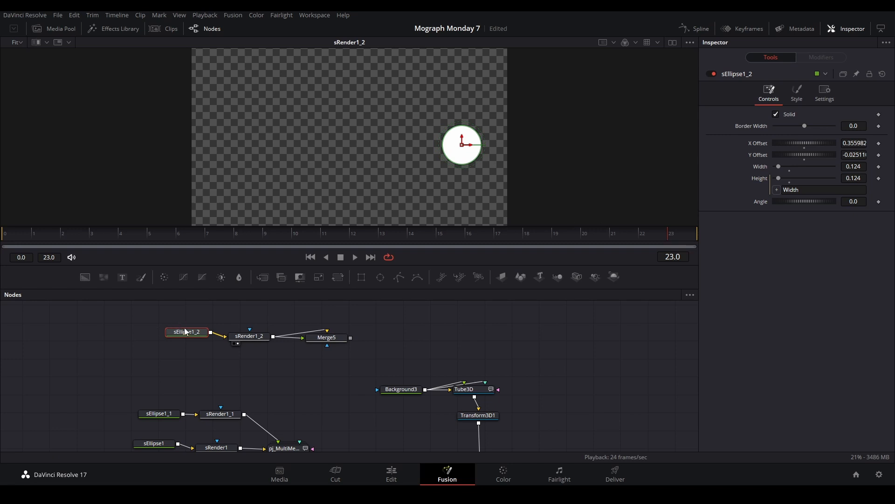
left_click_drag(859, 168, 821, 168)
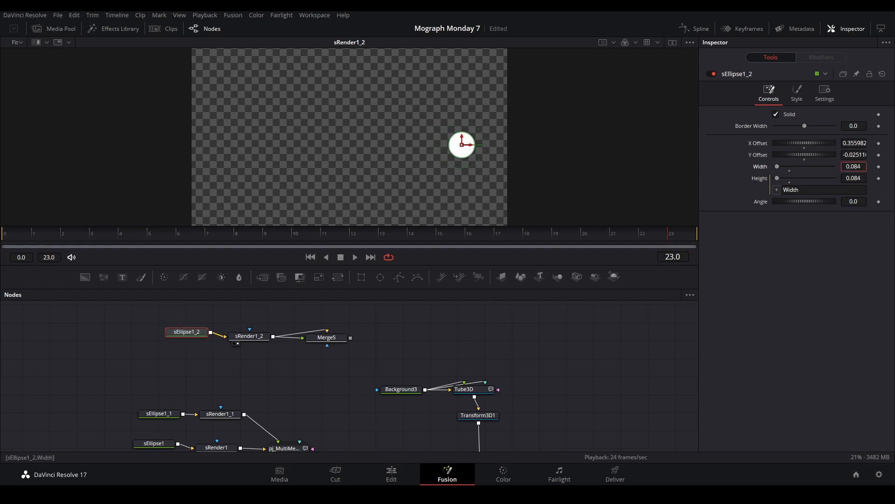
left_click(514, 318)
Step: View Merge5 and turn its foreground circle into a smaller copy: size 0.537, centre about X 0.490 and Y 0.209
left_click(327, 337)
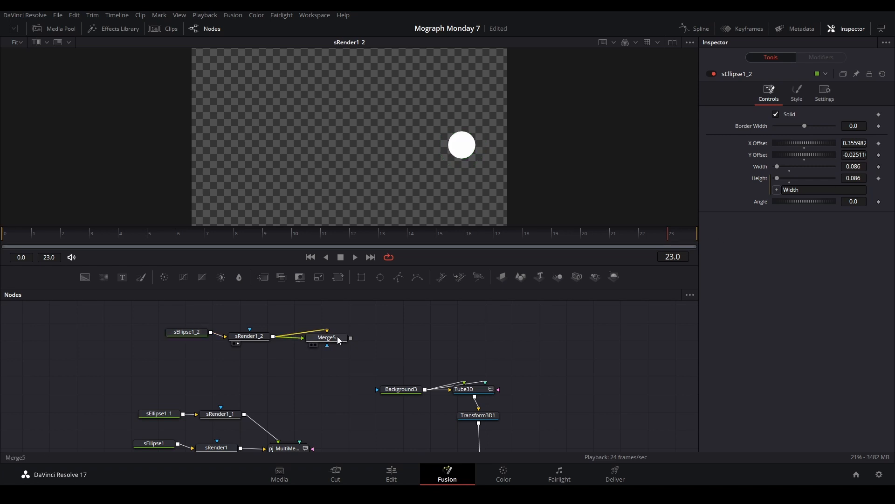
left_click_drag(469, 192, 392, 250)
key("ctrl+z")
key("2")
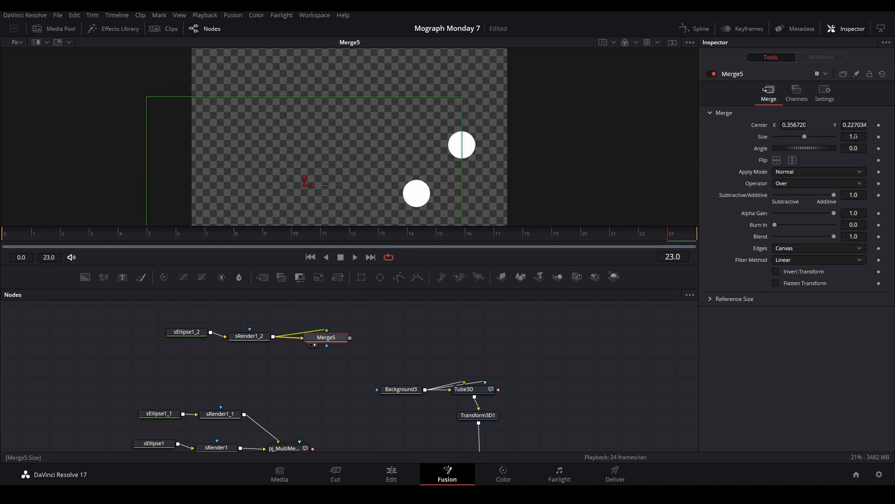
left_click_drag(856, 138, 640, 142)
left_click_drag(494, 180, 524, 178)
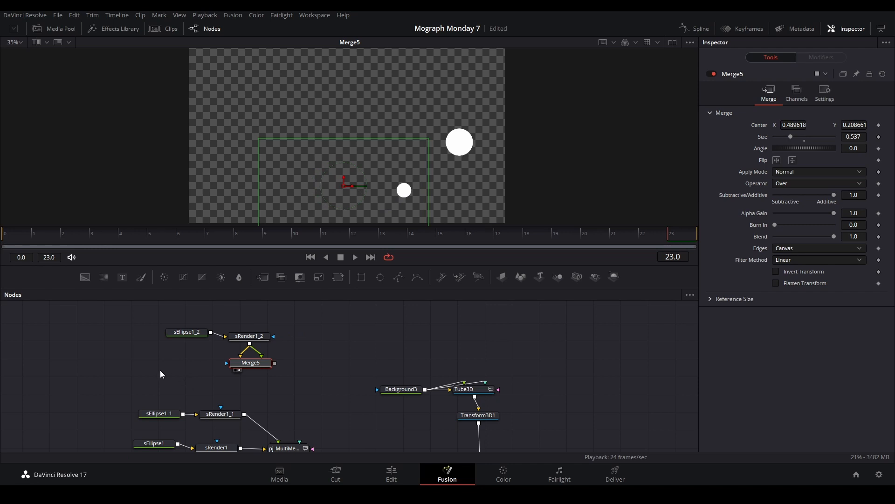
Step: Move the sEllipse1_2, sRender1_2 and Merge5 nodes up together and add a Transform node after Merge5
left_click_drag(160, 370, 262, 330)
left_click_drag(251, 364, 255, 336)
left_click(254, 359)
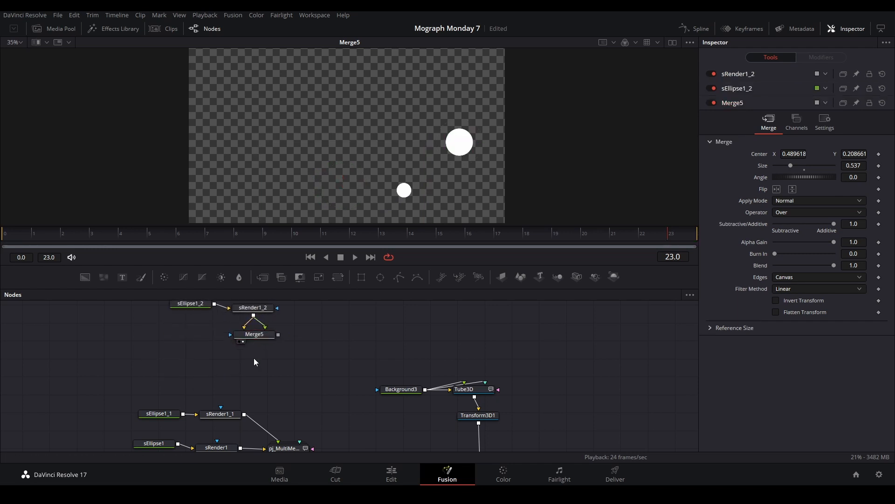
left_click(261, 336)
left_click(337, 278)
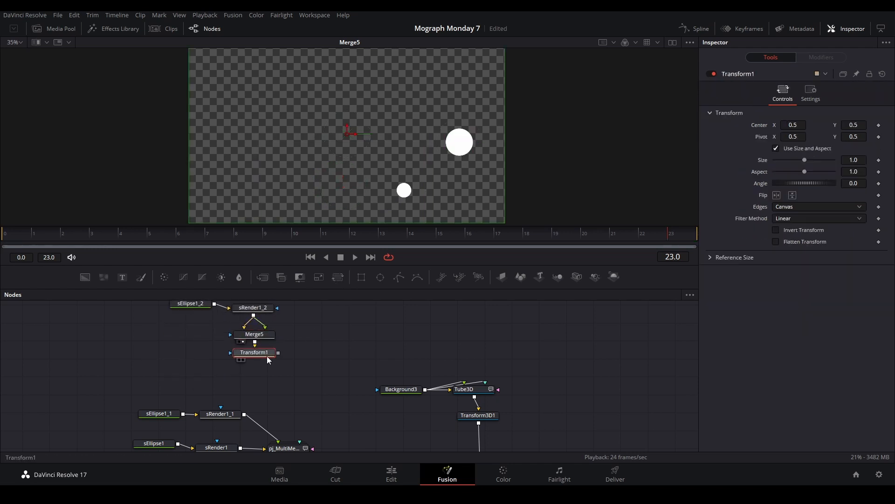
Step: Add a Merge node below Transform1, connect Transform1 to both its background and foreground inputs, and view it
left_click(267, 382)
key("shift+space")
type("merg")
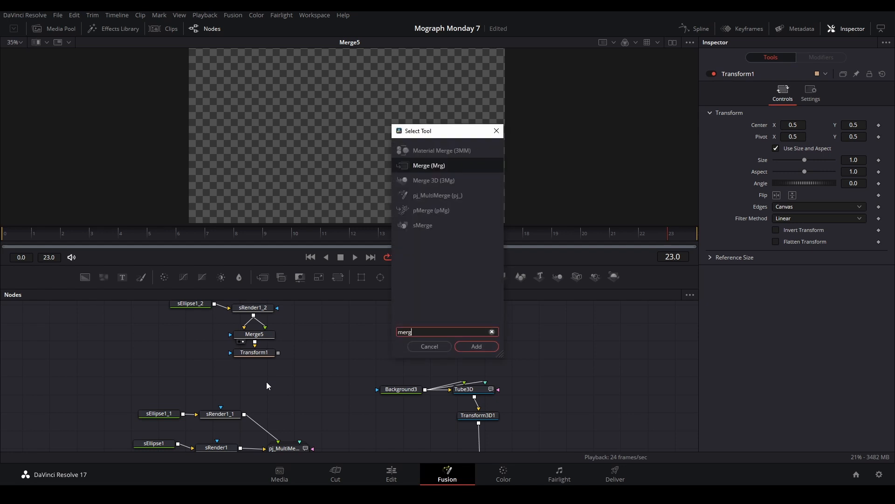
key("Return")
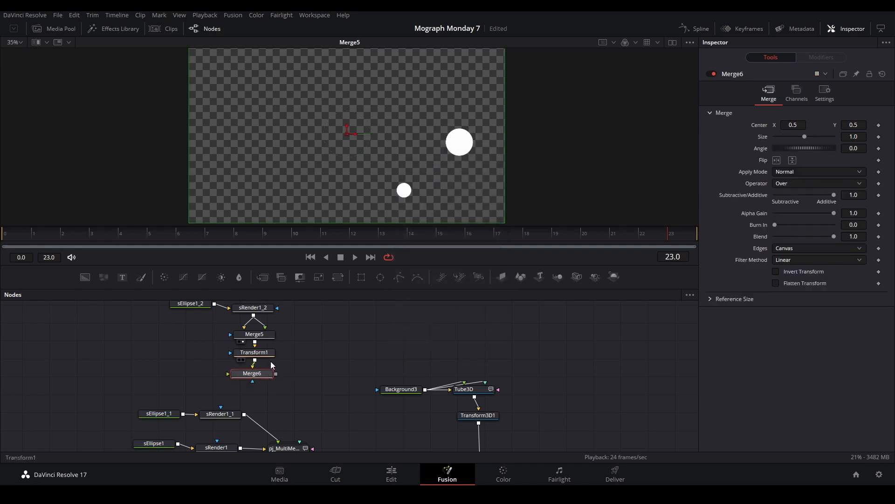
left_click_drag(255, 361, 253, 376)
left_click(252, 376)
key("1")
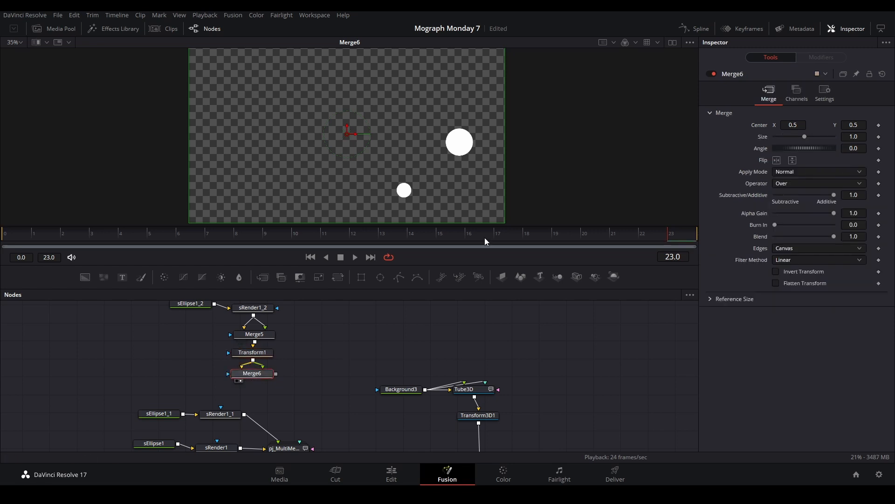
Step: Flip the foreground of Merge6 horizontally and vertically, and connect Merge6 to the pj_MultiMerge node
left_click(778, 160)
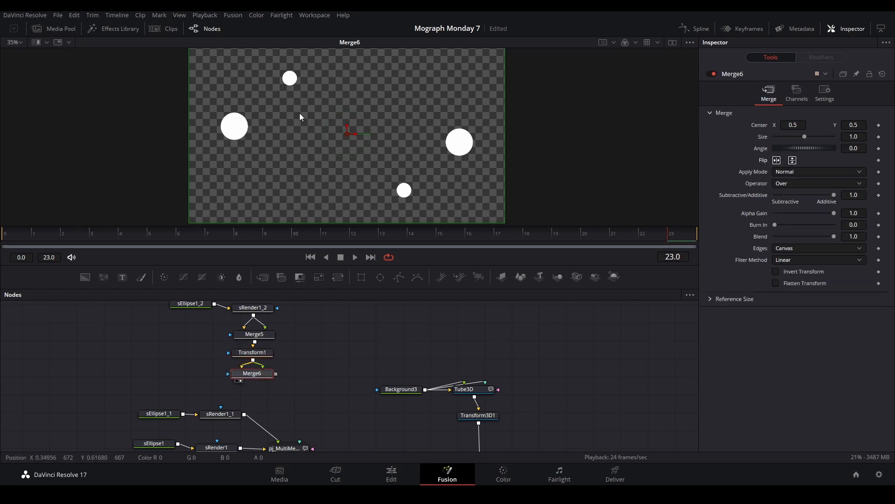
left_click(351, 343)
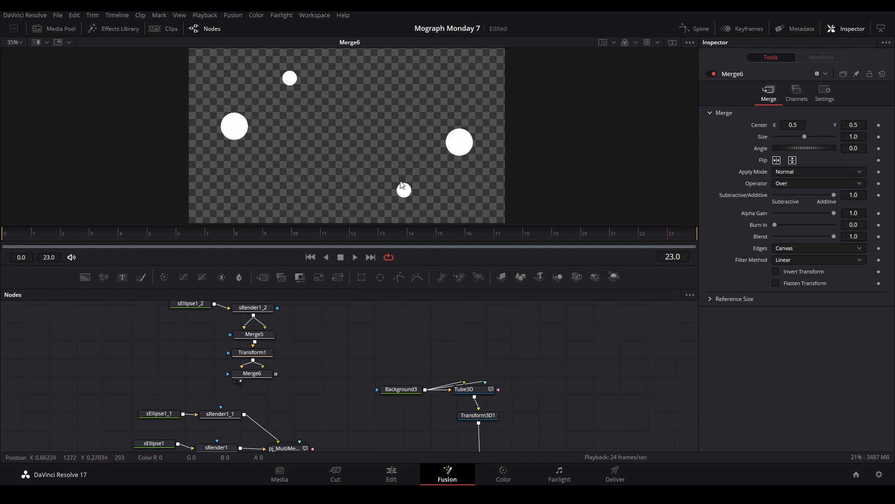
left_click(252, 352)
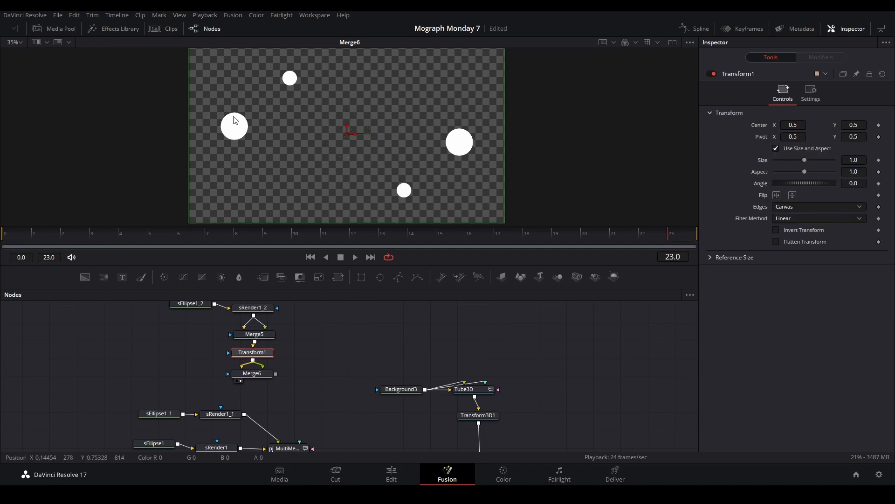
left_click(281, 358)
left_click_drag(309, 360, 283, 422)
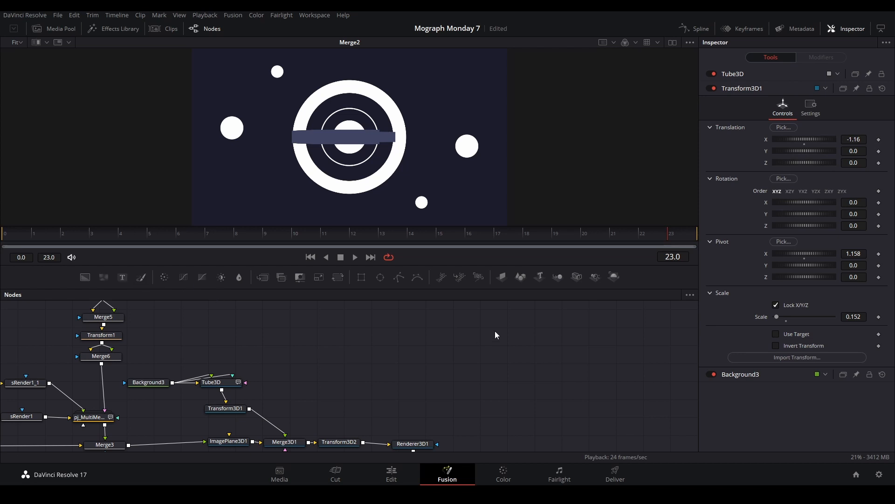
Step: Add a Text3D node above the Merge3D1 branch, view it and enter "+" as its text
left_click_drag(538, 281, 393, 357)
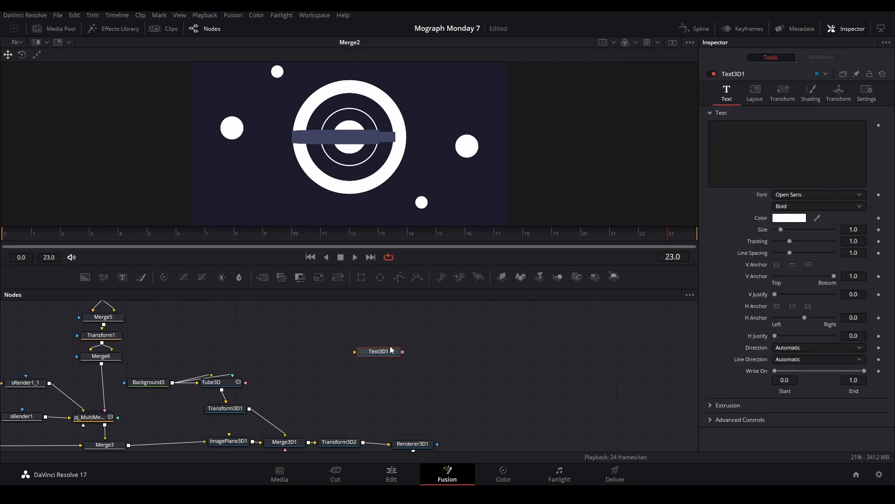
key("1")
left_click(752, 126)
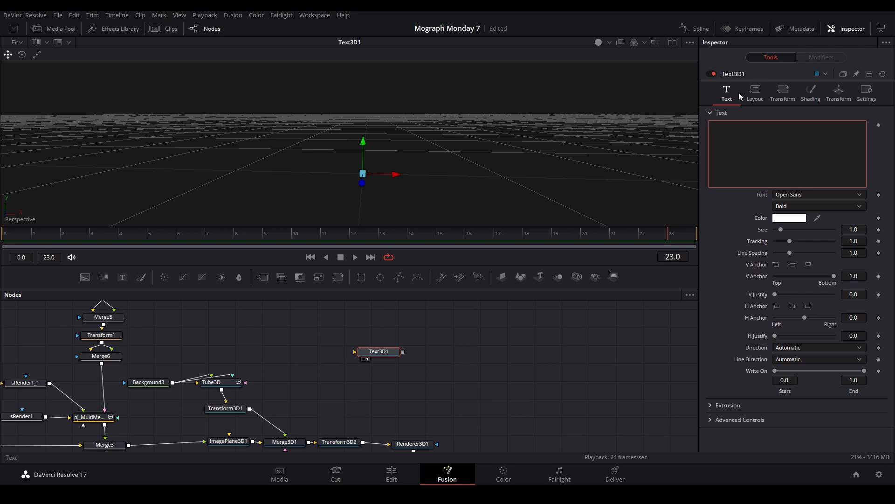
type("+")
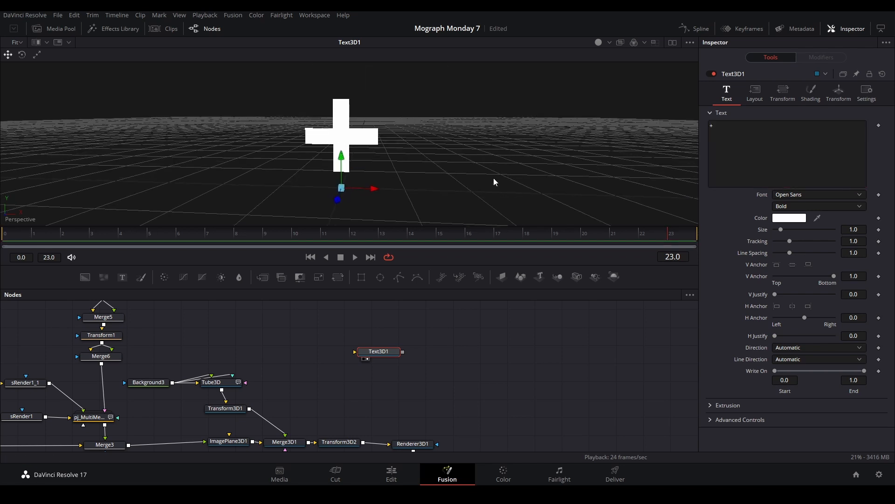
left_click_drag(494, 178, 526, 180)
Step: Set the plus sign's font to Roundo
left_click(809, 194)
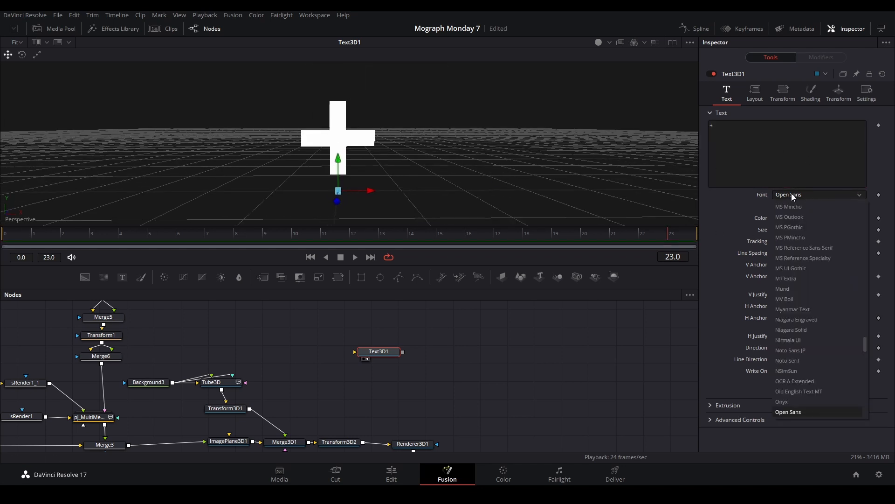
scroll(816, 326, "down", 4)
scroll(800, 322, "down", 4)
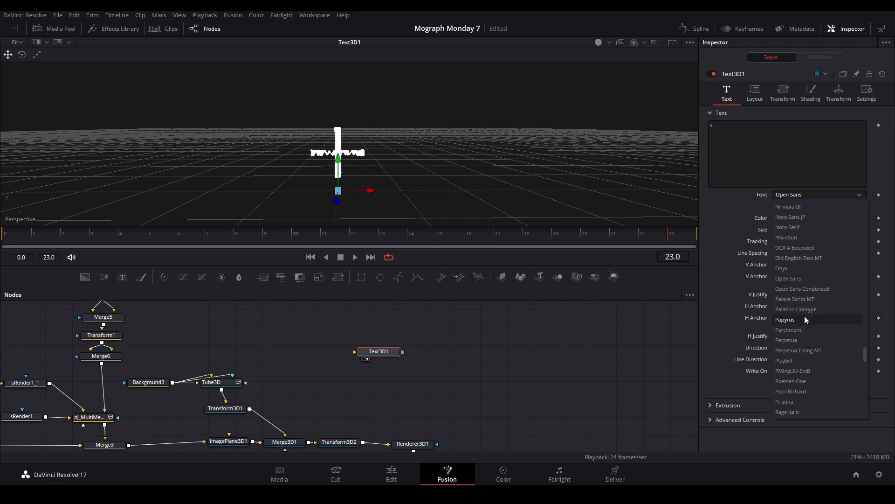
left_click(800, 360)
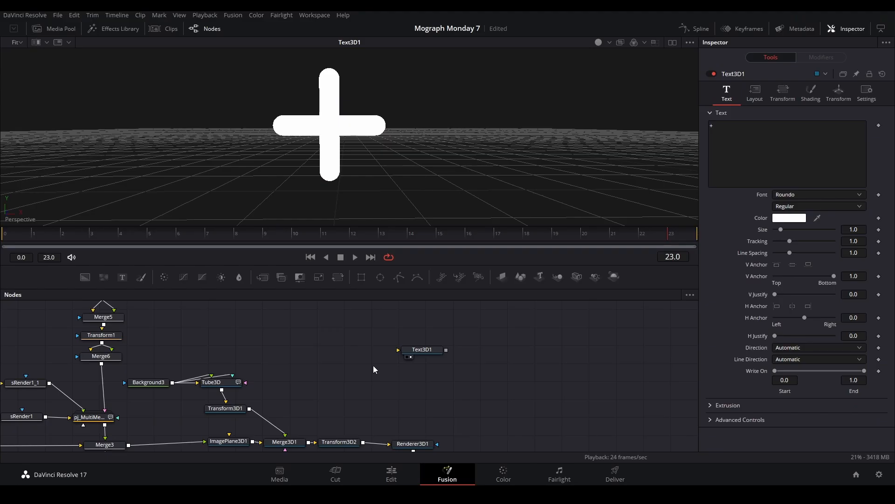
Step: Add a Transform3D node after Text3D1, connect it to Merge3D1 and arrange both nodes above that merge
left_click(438, 350)
key("shift+space")
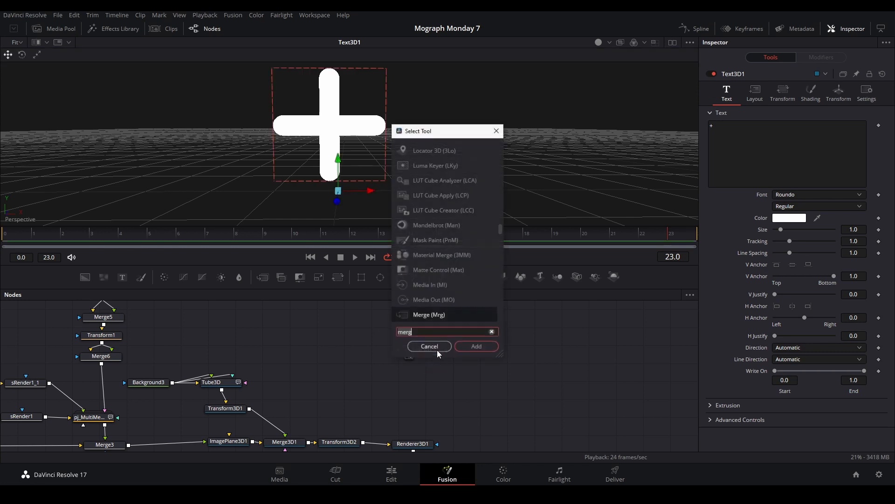
type("3xf")
key("Return")
left_click_drag(476, 351, 296, 434)
left_click_drag(426, 409, 372, 333)
left_click_drag(391, 376, 323, 385)
left_click(323, 385)
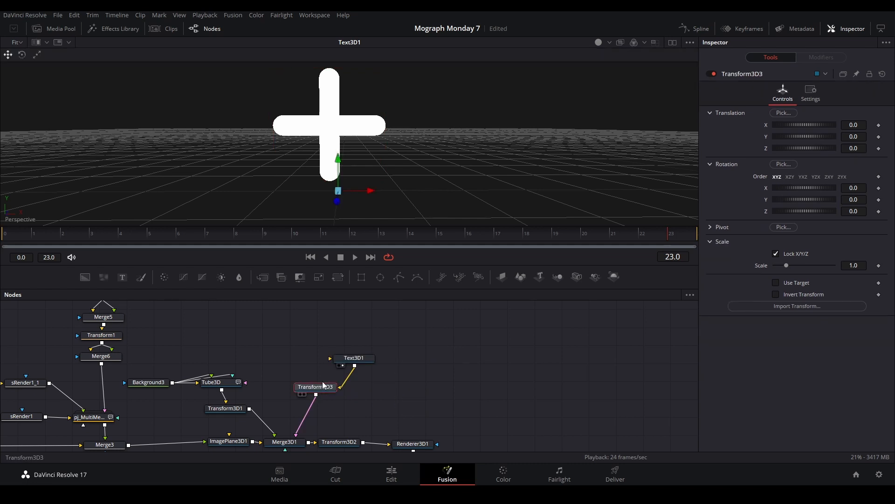
Step: View Transform3D3 and centre its pivot on the plus sign: X -0.031, Y 0.25
key("2")
left_click_drag(357, 177, 362, 173)
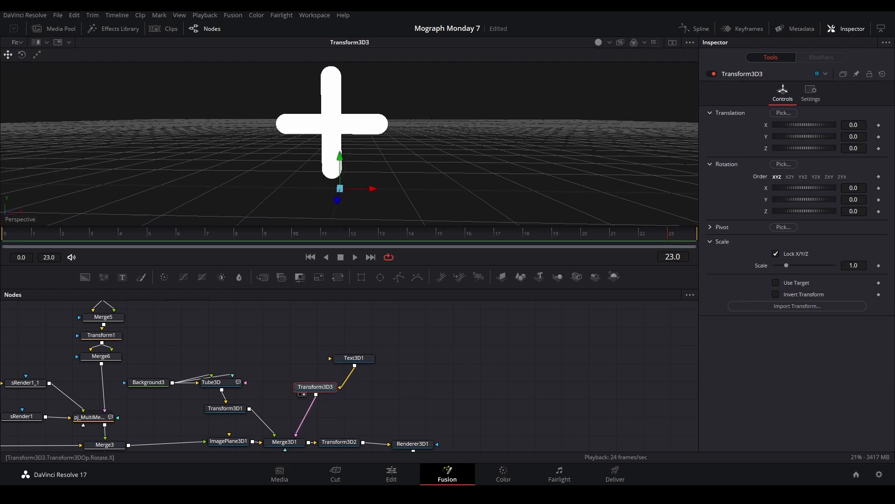
left_click(710, 228)
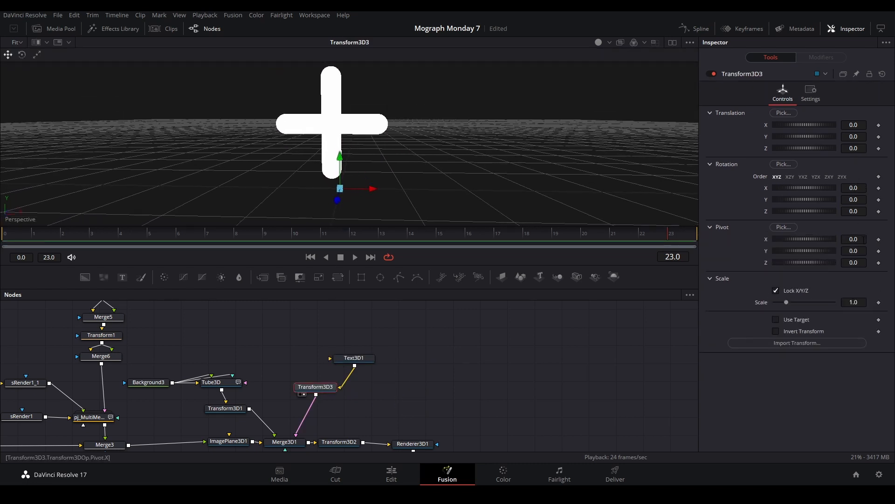
left_click_drag(854, 251, 866, 251)
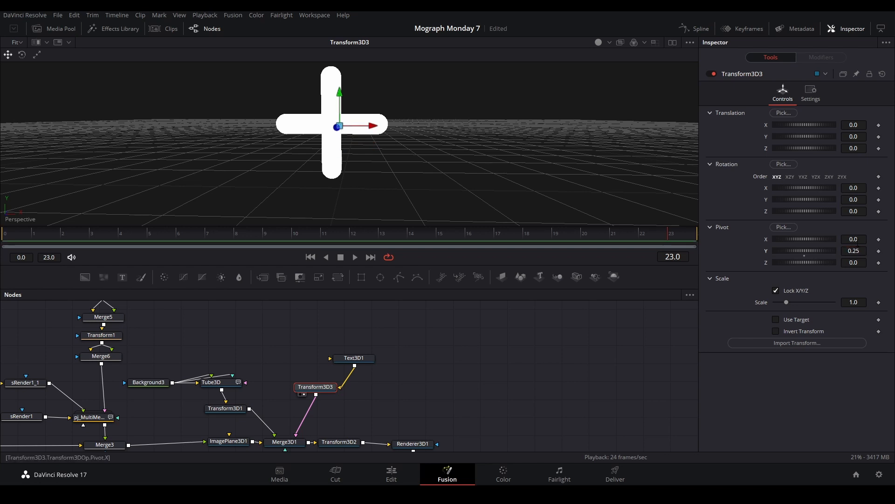
left_click(372, 409)
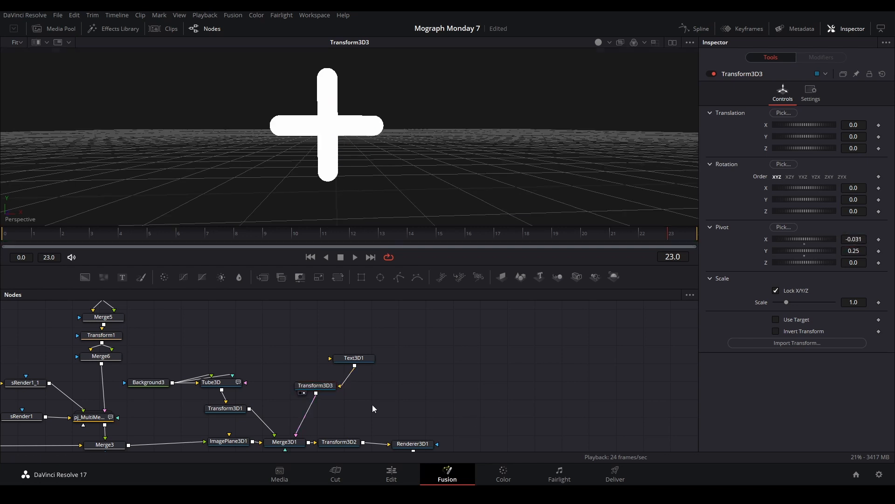
Step: Line up the Text3D1 and Transform3D3 nodes, then view Text3D1 and give it an extrusion depth of about 0.0583
left_click_drag(390, 412, 320, 360)
left_click(378, 386)
key("2")
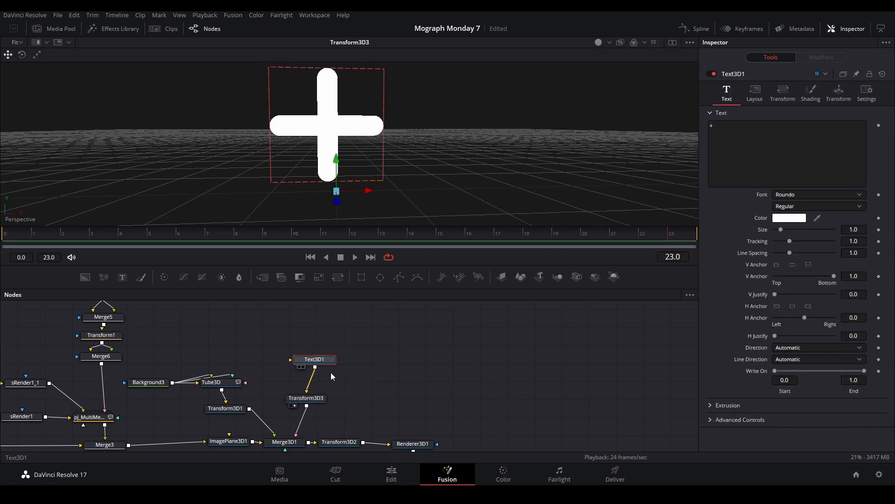
left_click_drag(402, 202, 574, 252)
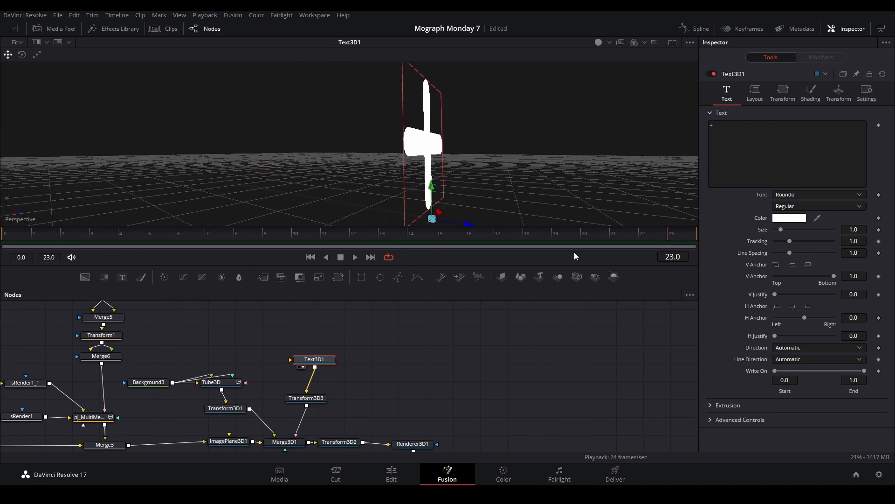
left_click(723, 407)
scroll(781, 378, "down", 2)
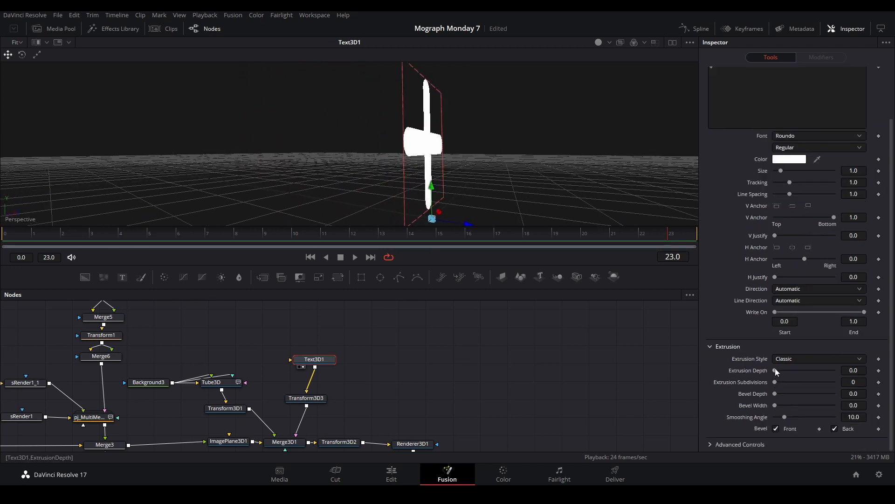
left_click_drag(776, 370, 793, 370)
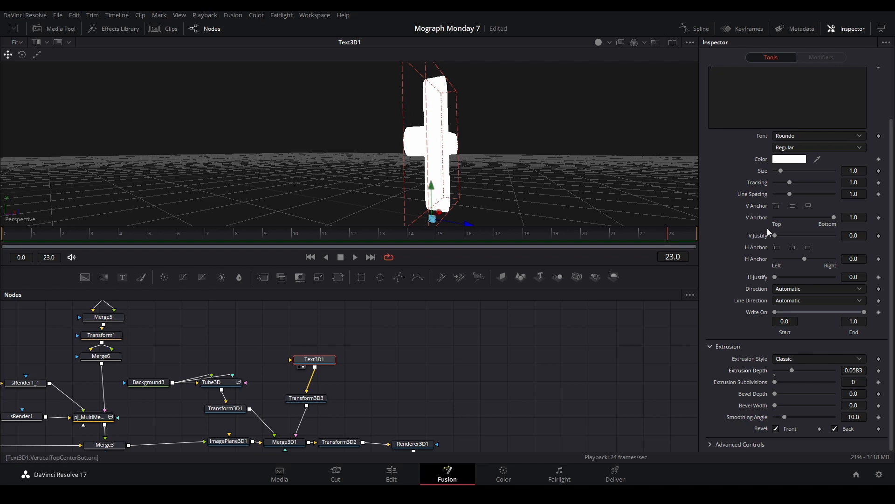
scroll(775, 226, "up", 3)
Step: Turn off Use One Material in Text3D1's shading and sample the palette's light greyish purple for the bevel material colour
left_click(811, 96)
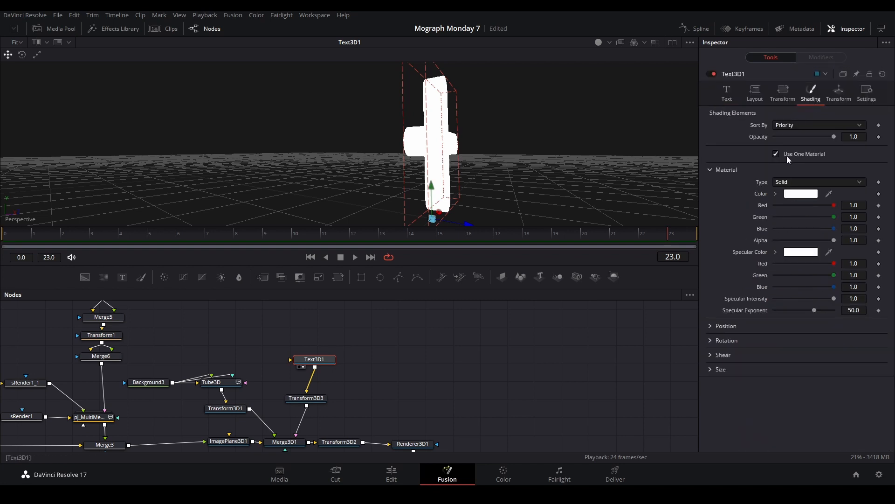
left_click(776, 154)
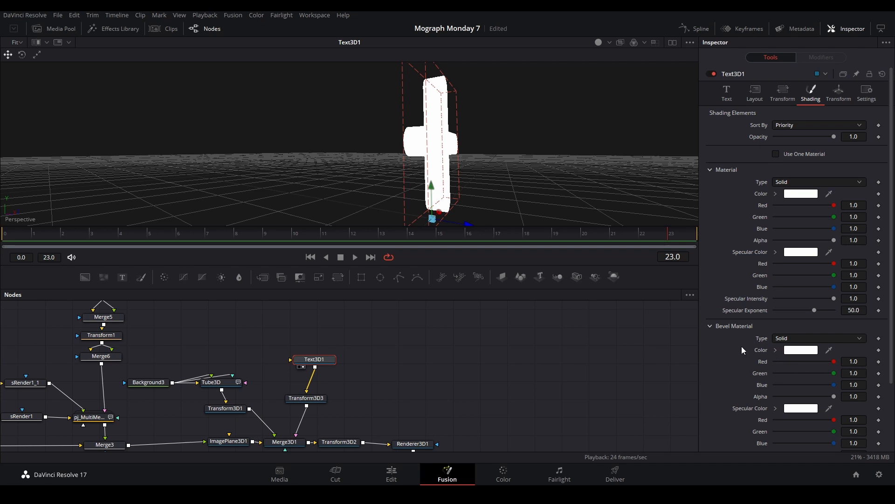
left_click_drag(484, 414, 447, 372)
scroll(446, 372, "down", 4)
scroll(484, 401, "up", 2)
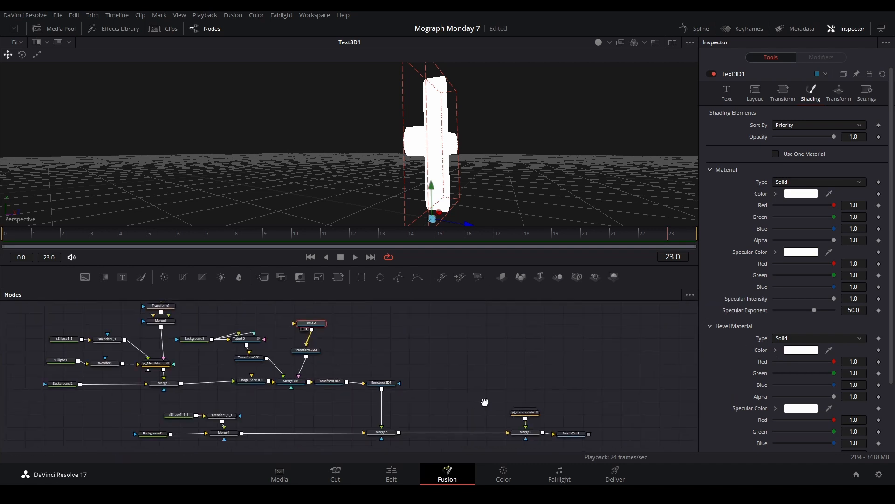
left_click_drag(484, 401, 361, 380)
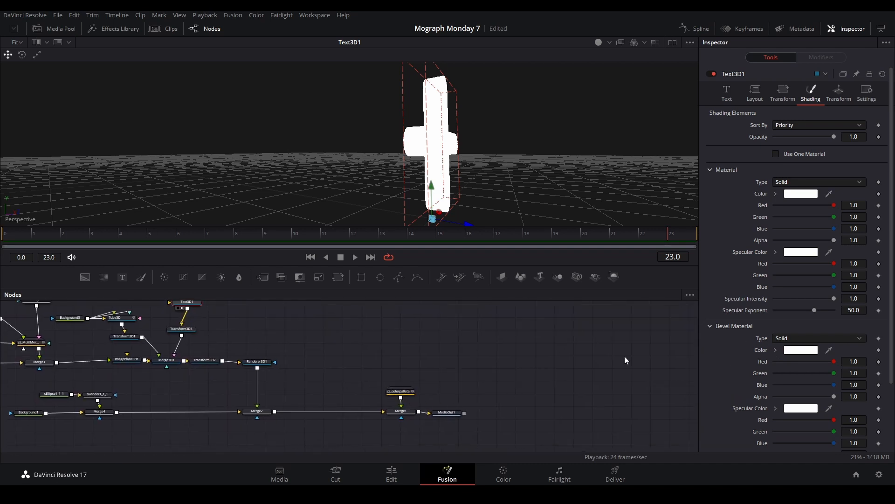
left_click(401, 391)
left_click(394, 417)
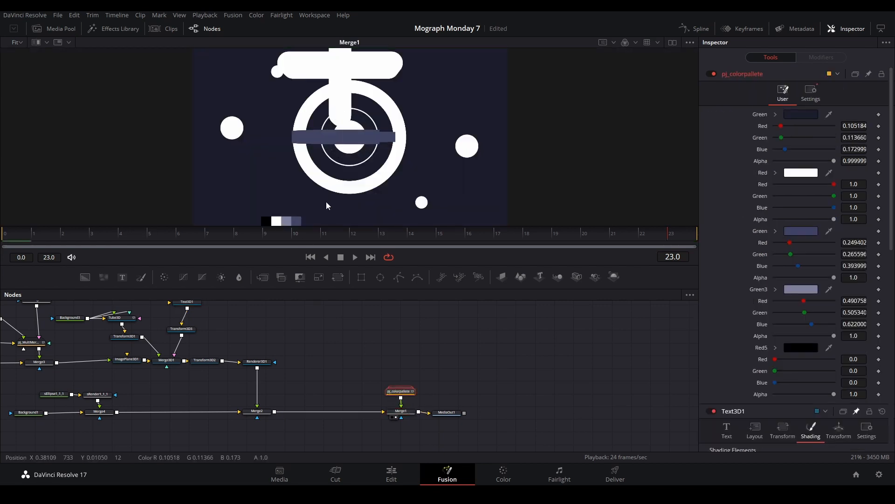
left_click_drag(829, 268, 287, 221)
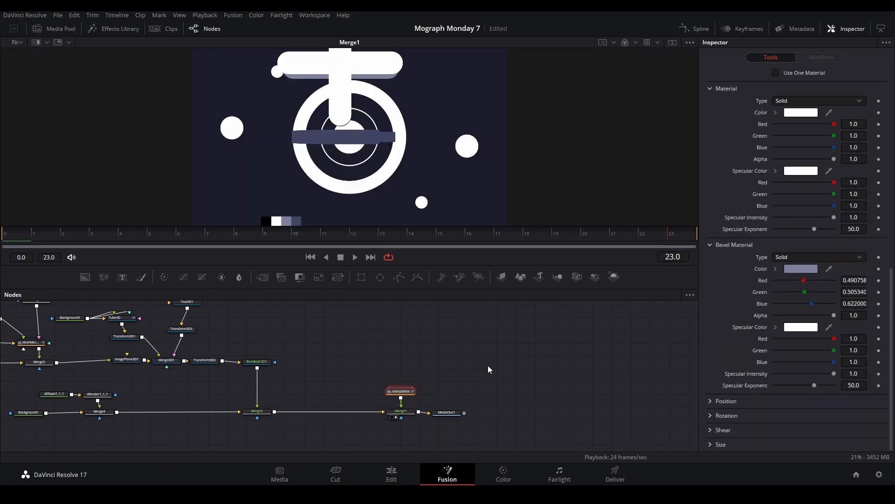
left_click(489, 368)
scroll(346, 165, "up", 2)
scroll(454, 167, "down", 2)
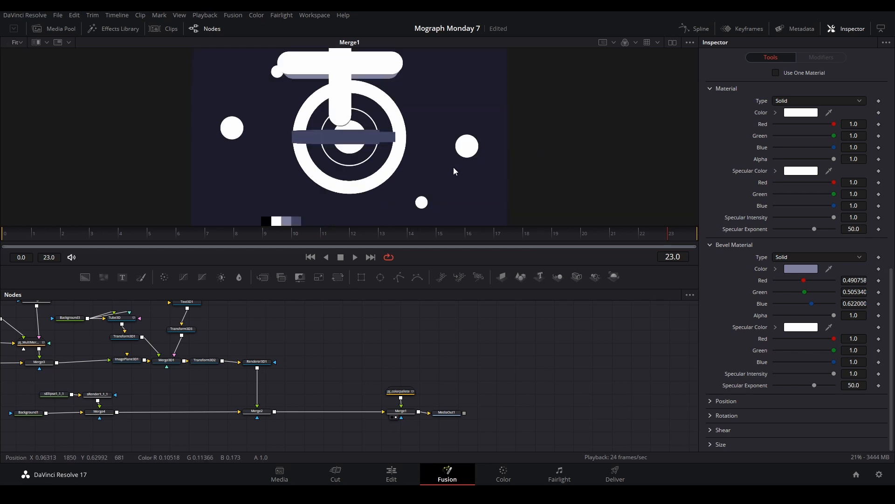
Step: View Merge3D1 and scale the plus sign down to 0.343 with Transform3D3
scroll(320, 340, "left", 5)
scroll(320, 340, "up", 2)
left_click(281, 372)
key("2")
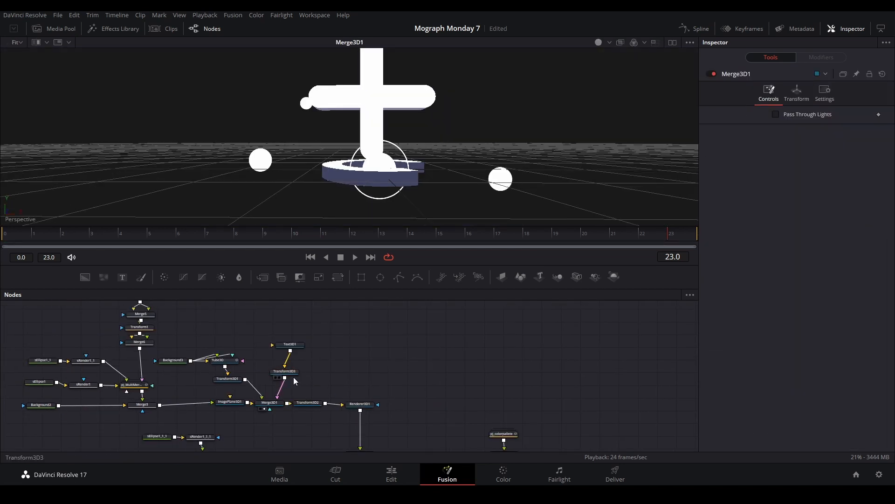
left_click(292, 372)
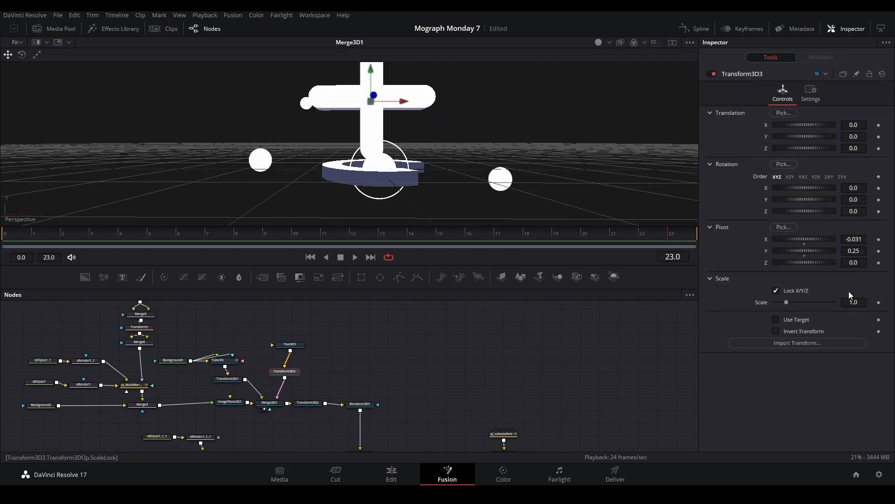
left_click_drag(852, 302, 821, 302)
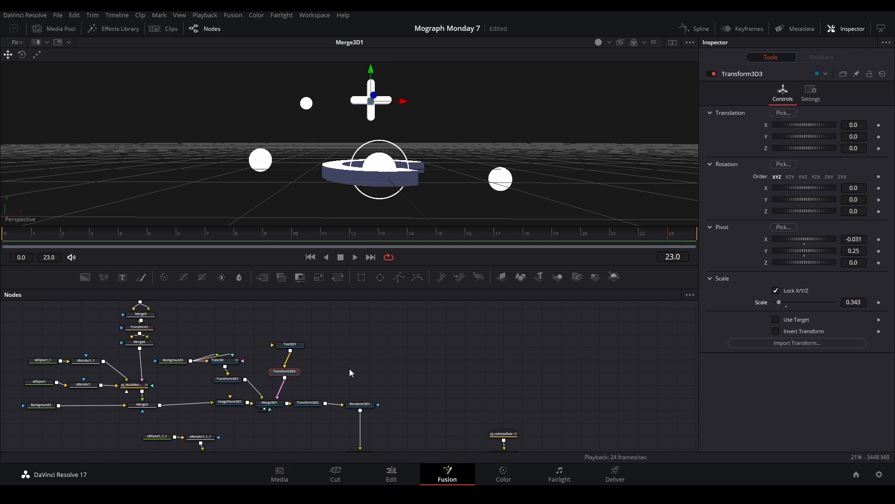
Step: View Merge2 and use Transform3D3 to move the plus sign to X 0.391, Y -0.08 and rotate it -20.5 on X
left_click_drag(350, 371, 275, 266)
left_click(285, 348)
key("2")
left_click_drag(333, 367, 330, 421)
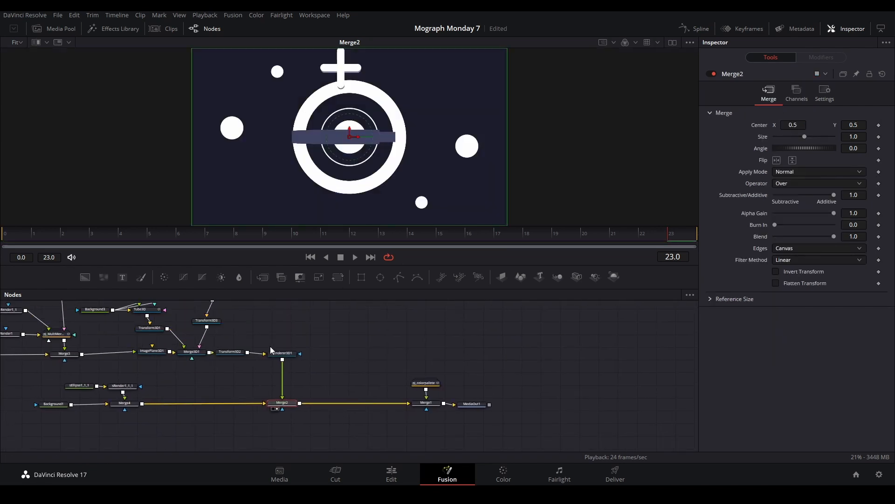
left_click_drag(270, 349, 289, 396)
left_click(226, 369)
mouse_move(846, 124)
left_mouse_down()
mouse_move(862, 123)
mouse_move(837, 124)
mouse_move(843, 137)
mouse_move(858, 125)
left_mouse_up()
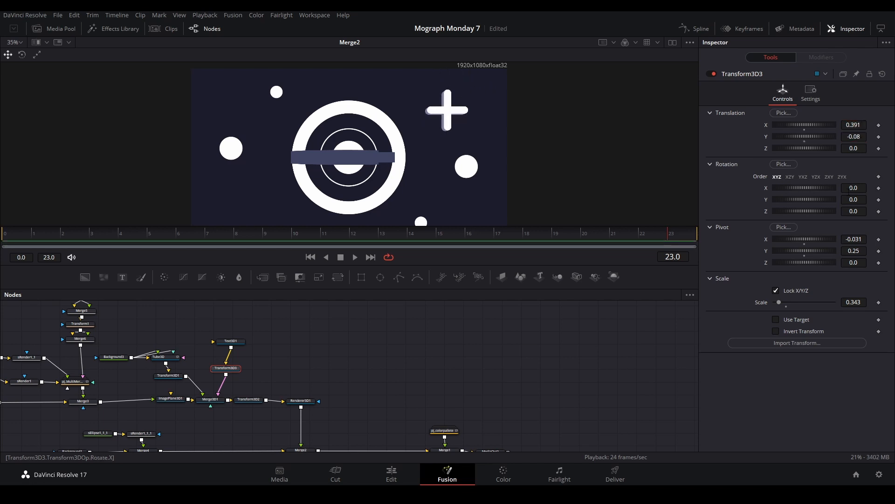
mouse_move(853, 188)
left_mouse_down()
mouse_move(828, 188)
mouse_move(839, 188)
left_mouse_up()
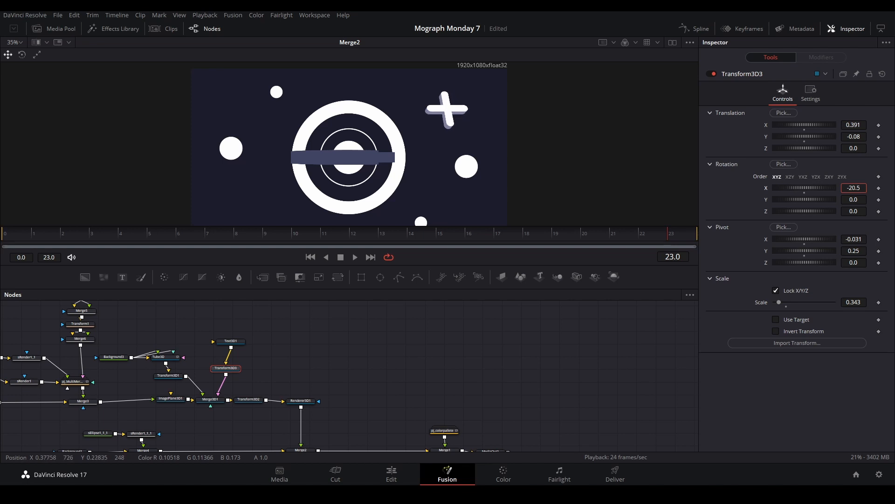
Step: Move the Text3D1 and Transform3D3 nodes up together and add an unconnected Merge node beside them
left_click_drag(252, 379, 322, 359)
left_click_drag(130, 336, 128, 368)
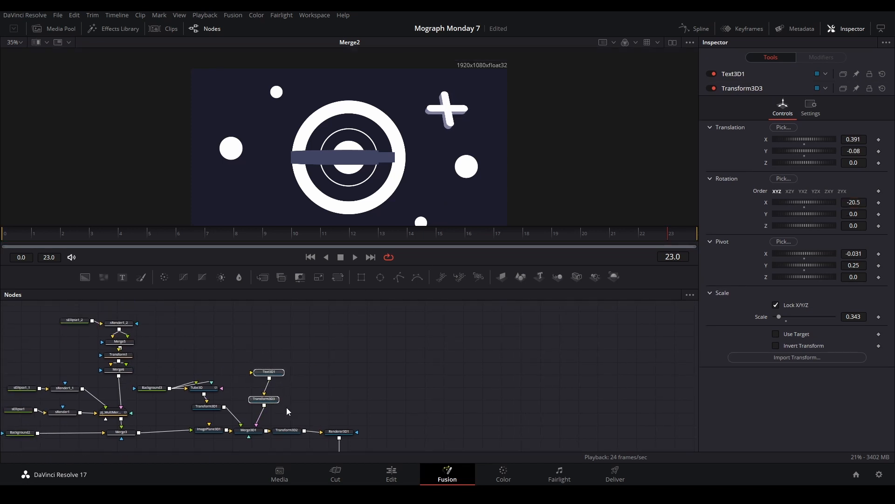
left_click_drag(268, 401, 326, 369)
left_click(319, 385)
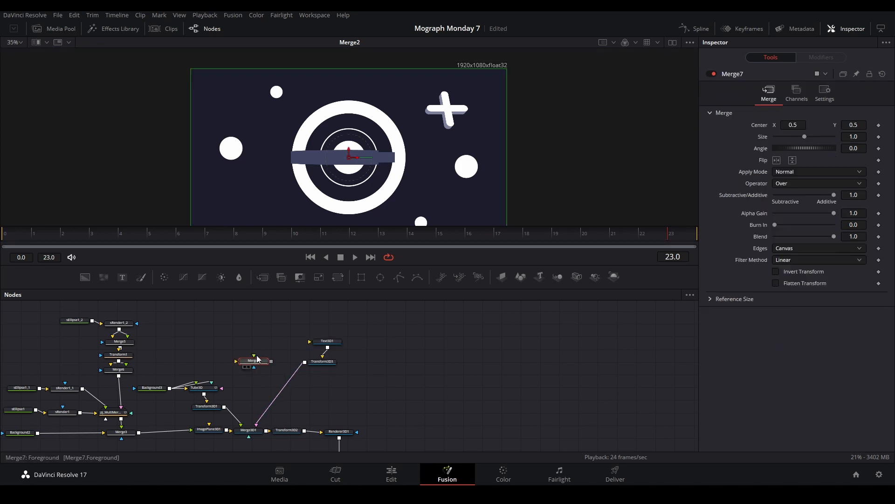
Step: Replace the unused Merge with a Merge3D between Transform3D3 and Merge3D1, and branch a new Transform 3D from Transform3D3 into it
key("Delete")
left_click_drag(568, 282, 271, 366)
key("shift+space")
type("3xf")
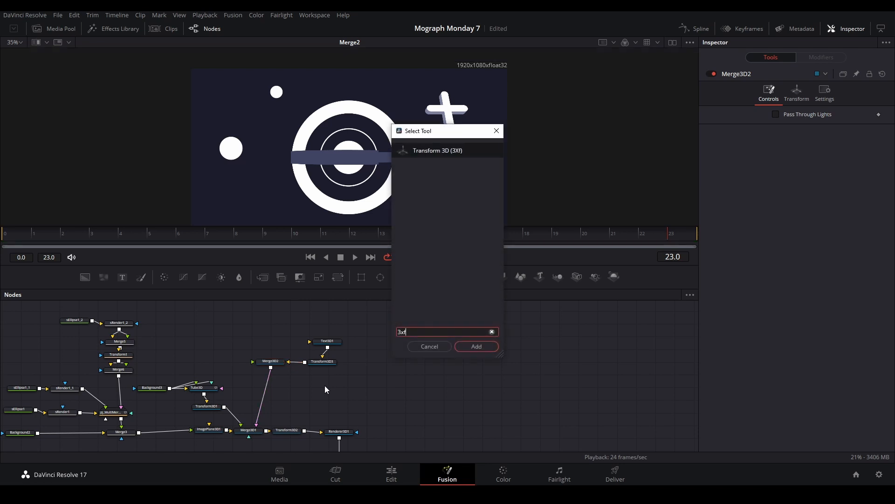
key("Return")
left_click_drag(321, 388, 274, 341)
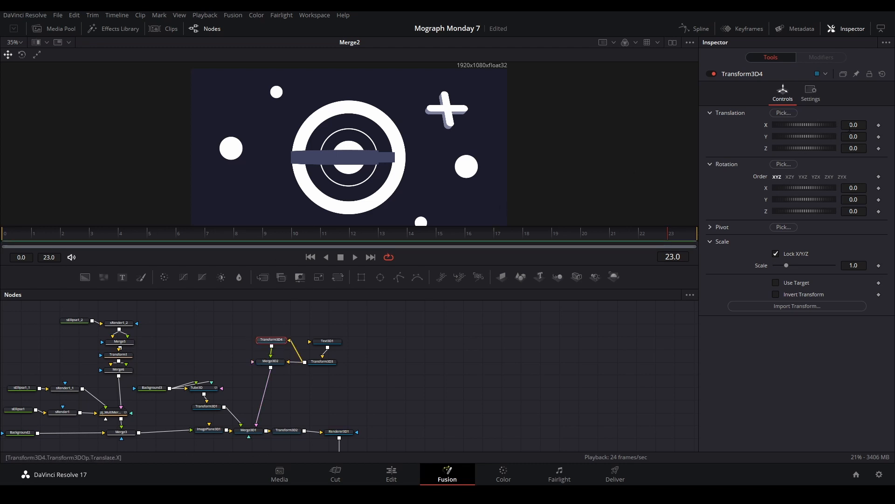
Step: Place the second plus sign with Transform3D4 at X -0.596, Y -0.287, rotated 34.9 on X and scaled to 0.825
left_click_drag(850, 127, 691, 137)
left_click_drag(563, 143, 558, 106)
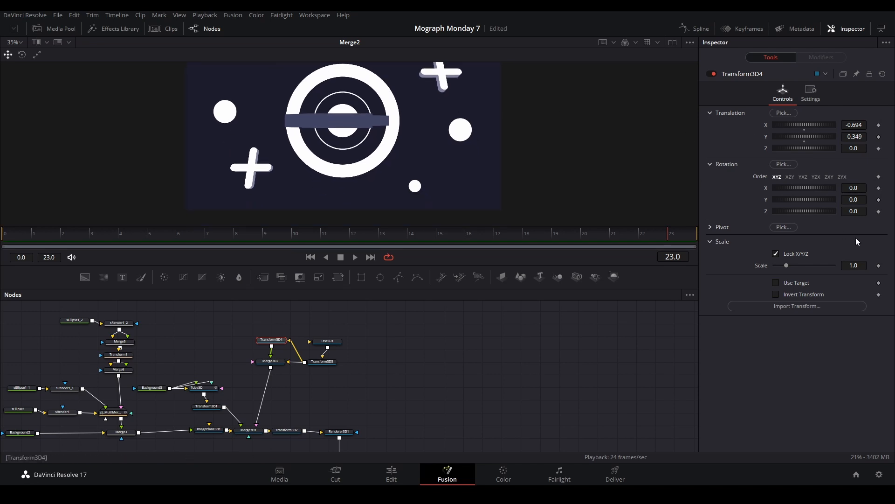
left_click_drag(853, 210, 816, 210)
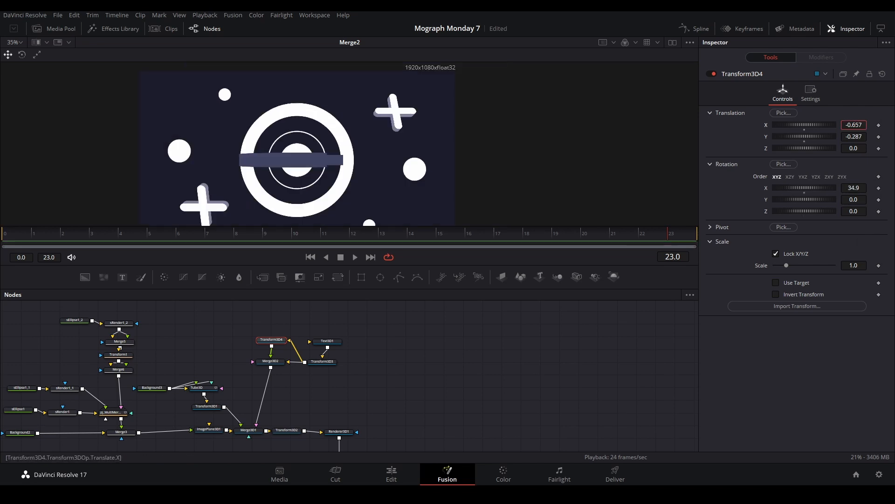
left_click_drag(854, 264, 811, 265)
left_click_drag(854, 124, 860, 125)
scroll(371, 115, "down", 3)
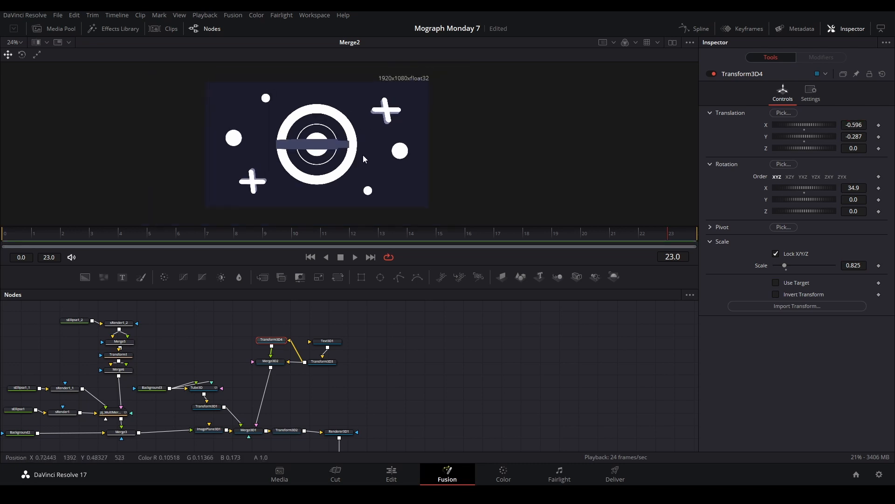
key("ctrl+f")
left_click(360, 334)
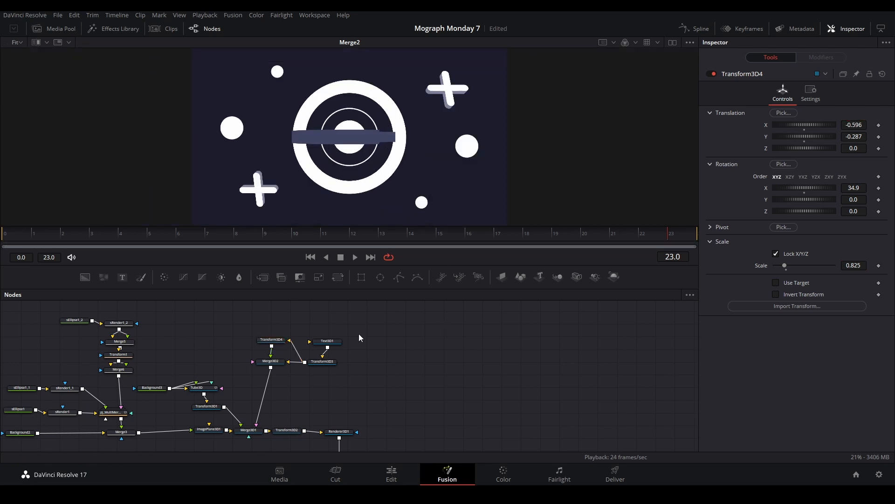
Step: Move the plus sign node group down closer to Merge3D1 and enlarge the viewer area
left_click_drag(295, 380, 302, 362)
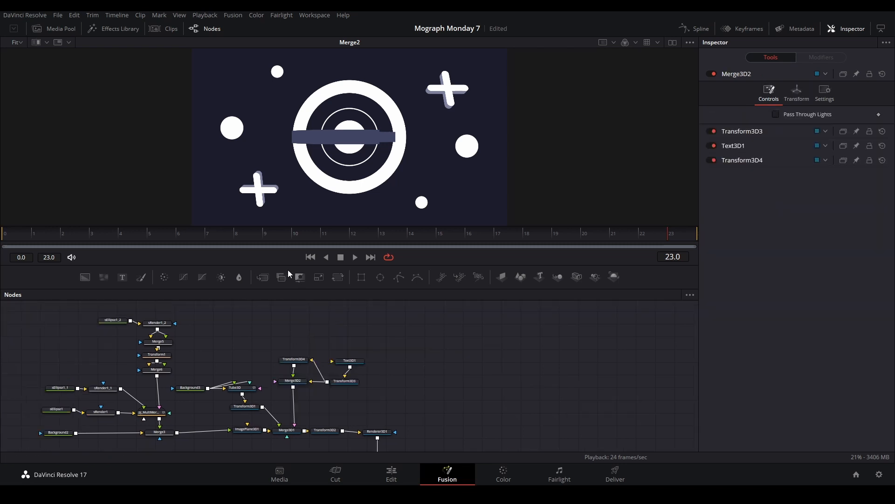
left_click_drag(285, 264, 286, 291)
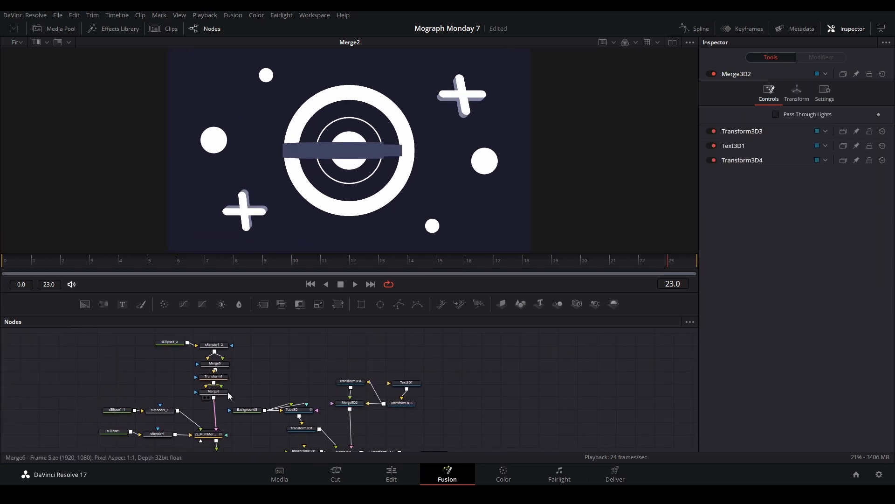
Step: View the circles' Transform1 output and return the viewer to Merge2
left_click(223, 379)
key("1")
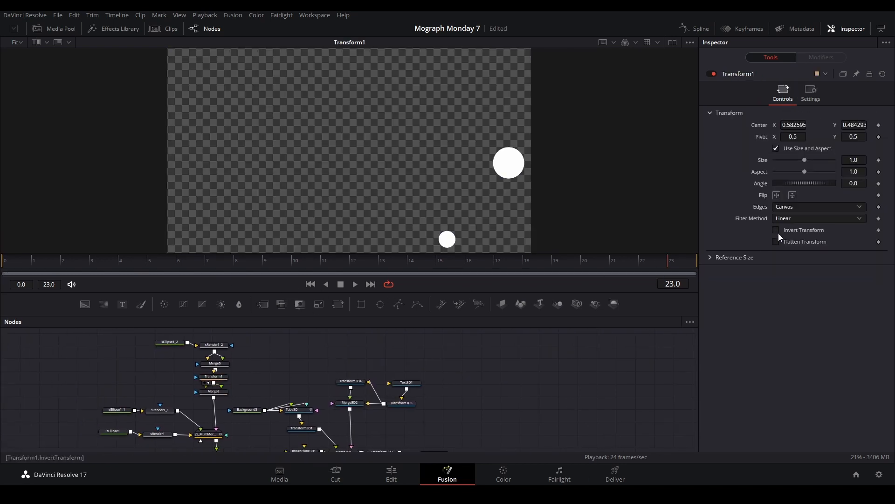
left_click_drag(298, 411, 199, 332)
left_click(337, 423)
key("1")
left_click_drag(219, 370, 306, 451)
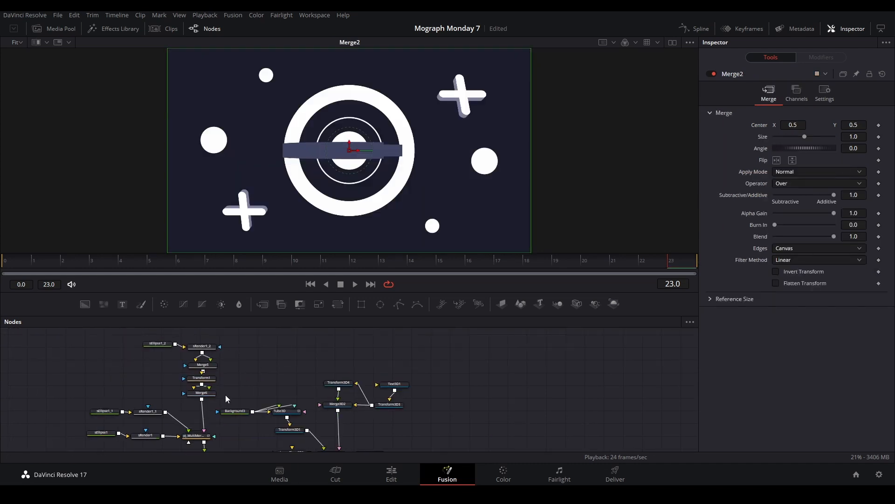
Step: Keyframe Transform1's Center at frame 0 and move the duplicated circles outward from the rings there
left_click(201, 378)
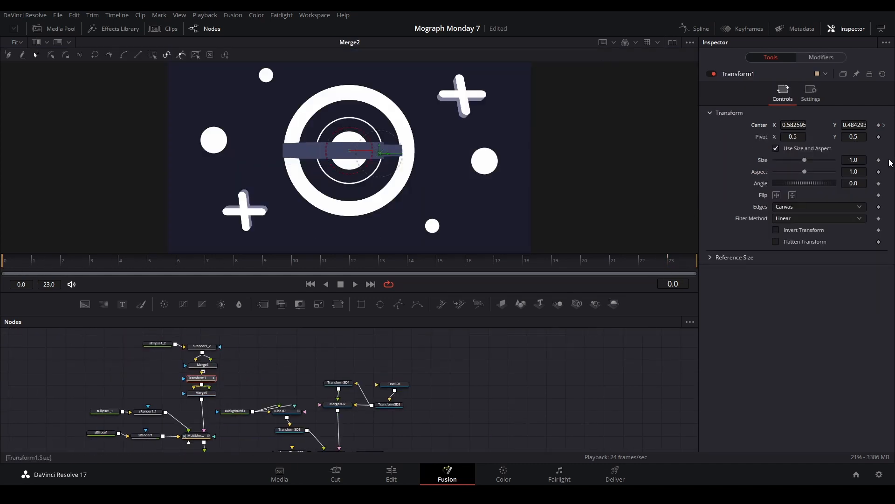
left_click(878, 126)
left_click_drag(504, 165, 450, 117)
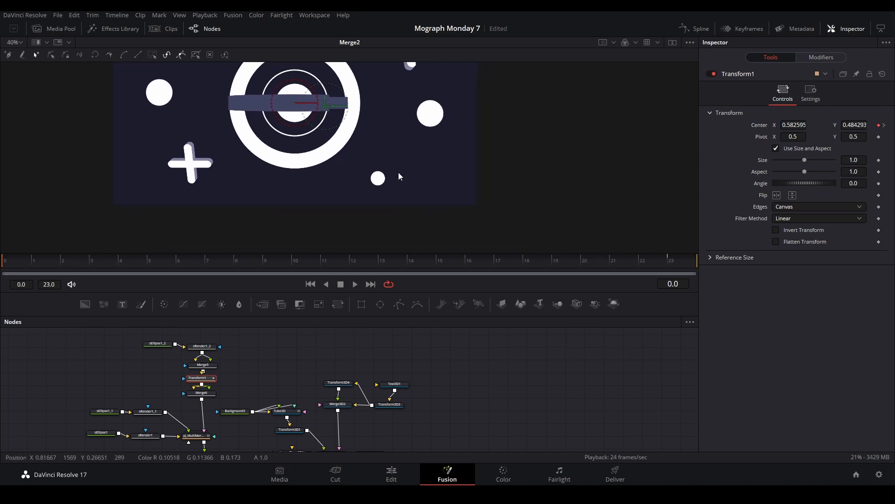
left_click_drag(318, 104, 438, 166)
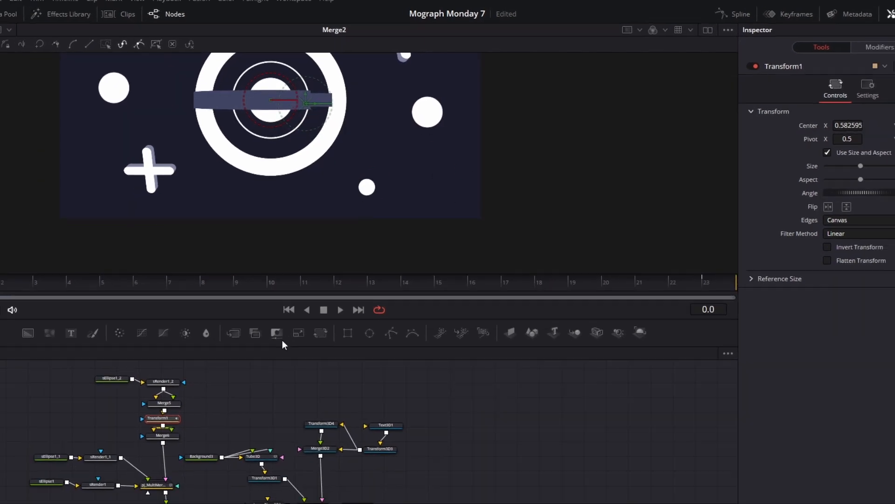
left_click_drag(790, 125, 812, 126)
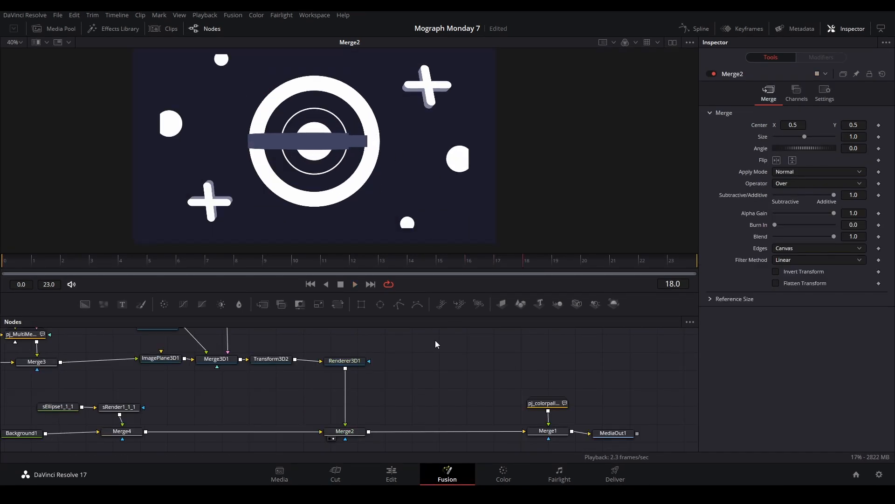
Step: Bring the 3D scene closer by setting Transform3D2's Z translation to 1.32
left_click_drag(236, 368, 292, 398)
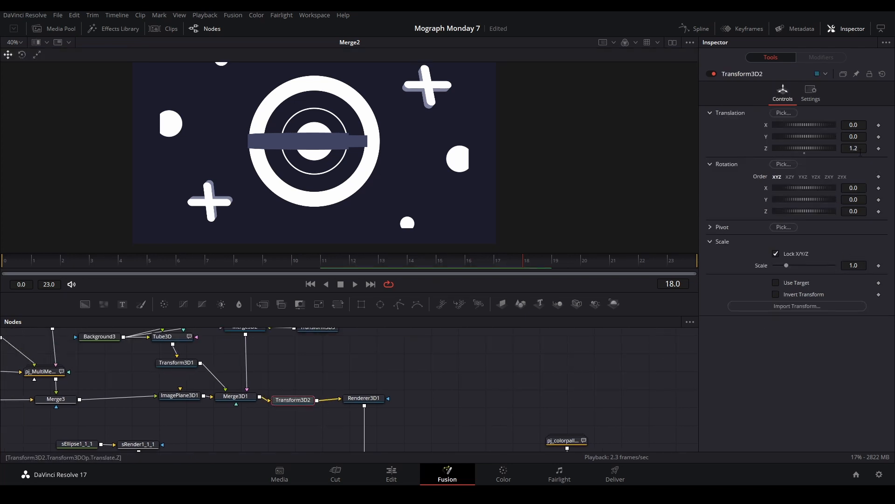
left_click_drag(854, 148, 860, 149)
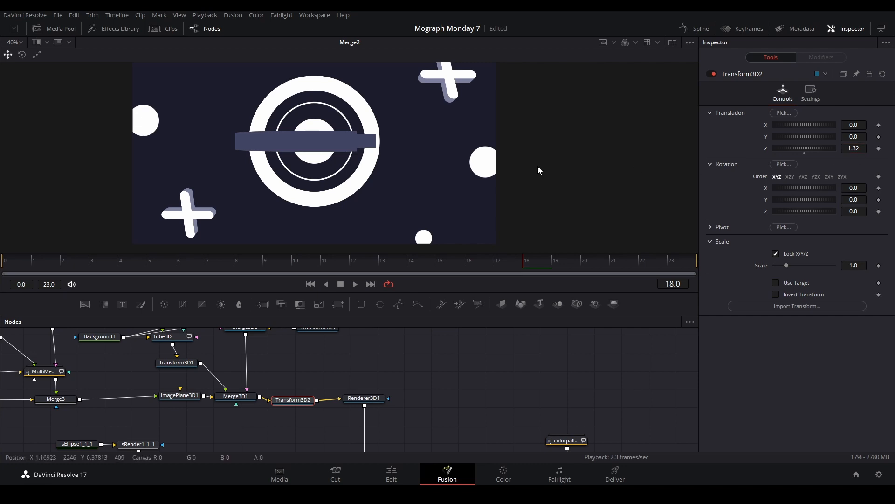
scroll(506, 164, "down", 2)
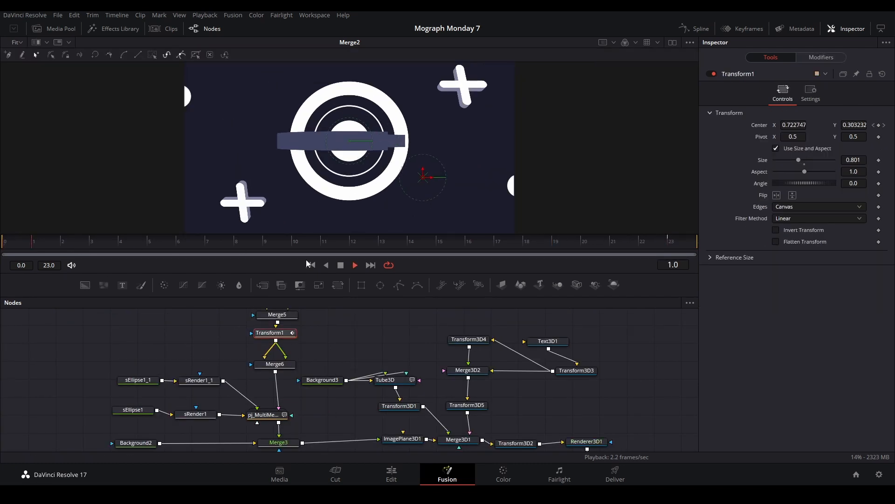
Step: Push Transform1's frame 0 Center farther out to X 0.806801, Y 0.252289 and play back the circles' motion
key("space")
left_click_drag(535, 202, 475, 214)
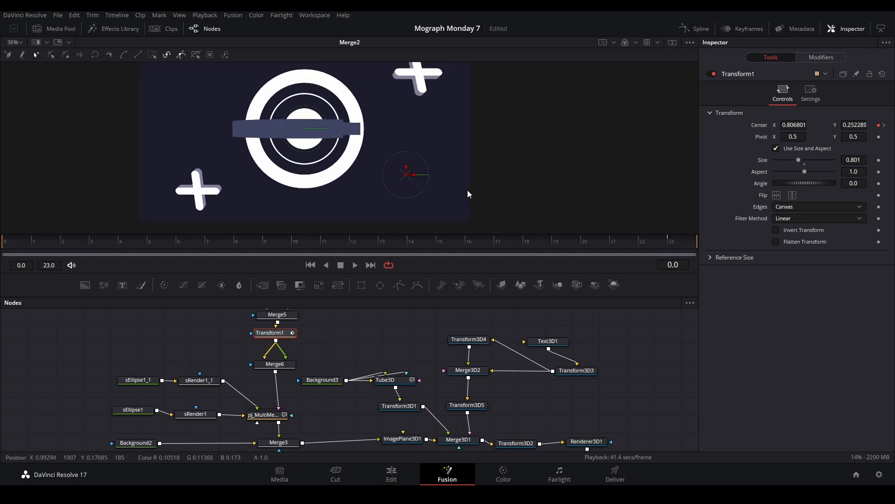
scroll(467, 190, "down", 2)
key("ctrl+f")
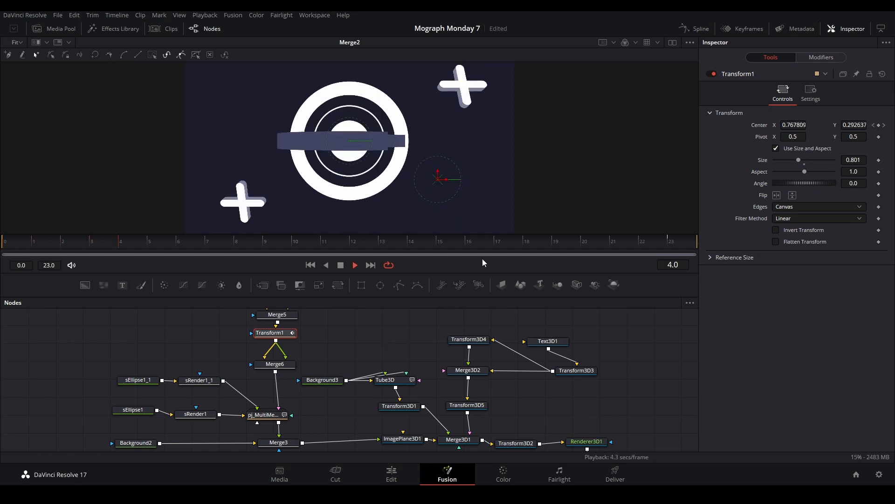
key("space")
Step: Smooth Transform1's path curve in the Spline editor, steepen its start handle for a fast start and slow finish, and play it back
left_click(695, 29)
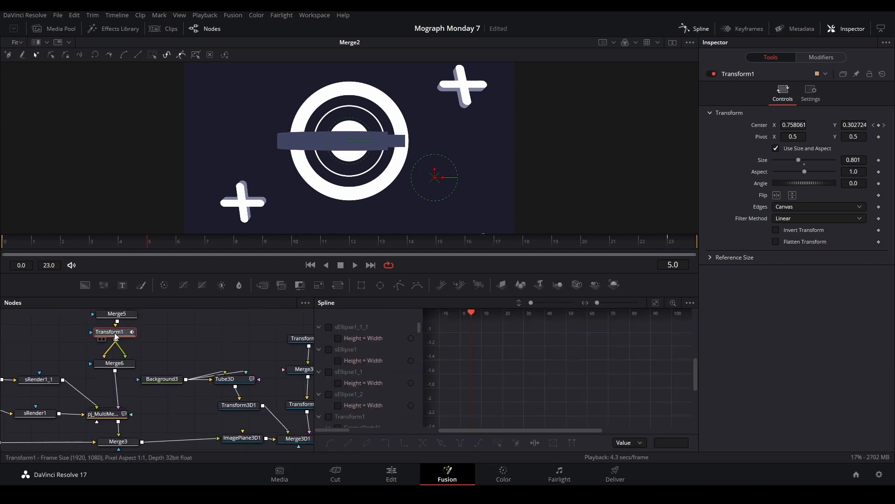
left_click(656, 303)
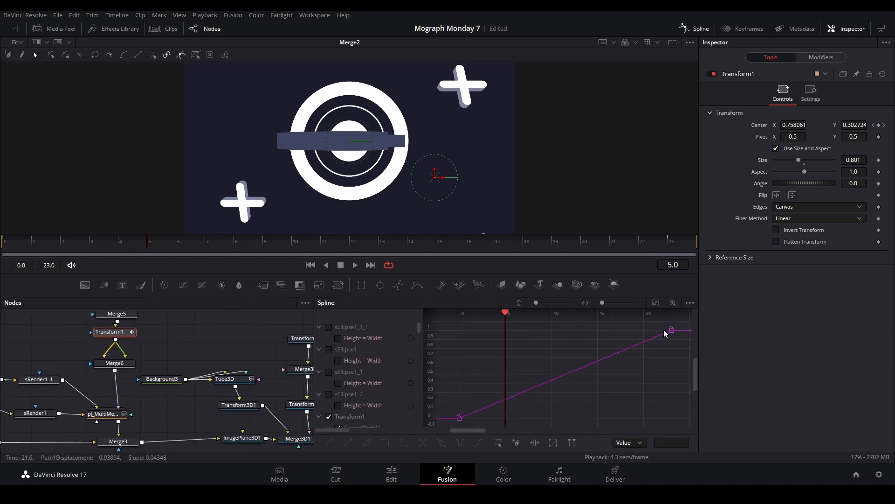
left_click_drag(677, 325, 429, 441)
key("f")
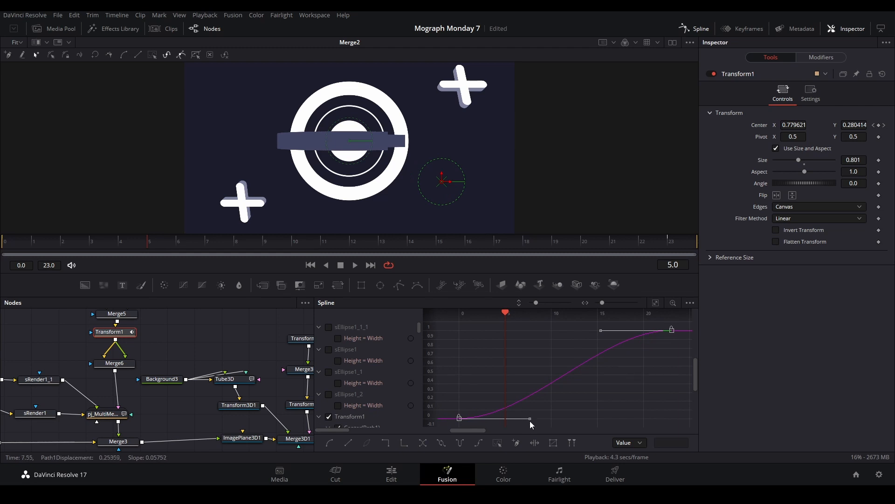
left_click_drag(530, 418, 471, 350)
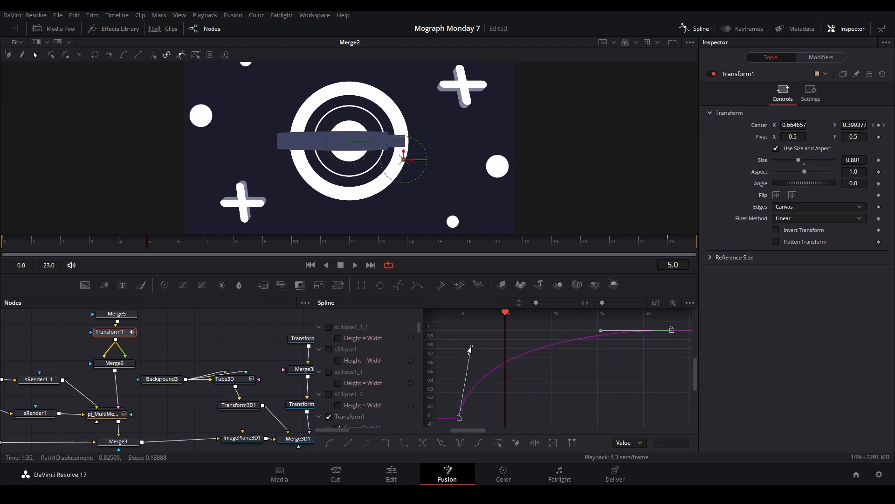
left_click(6, 243)
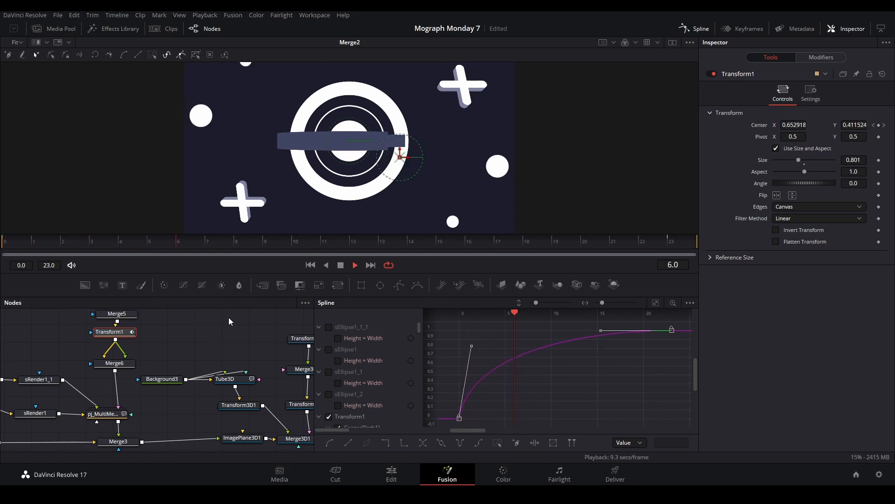
left_click(682, 28)
key("space")
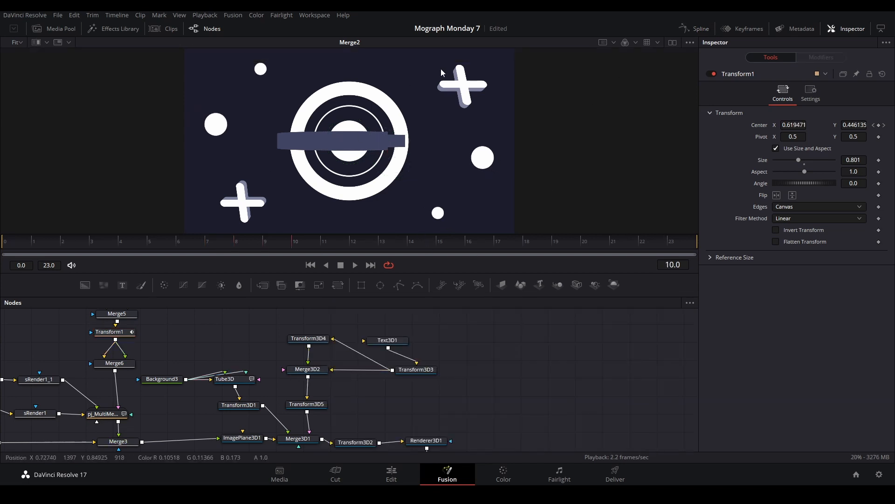
Step: Keyframe Transform3D5's Z rotation at 0 on frame 23 and 56.5 on frame 0 so the plus signs swing into place
left_click(322, 407)
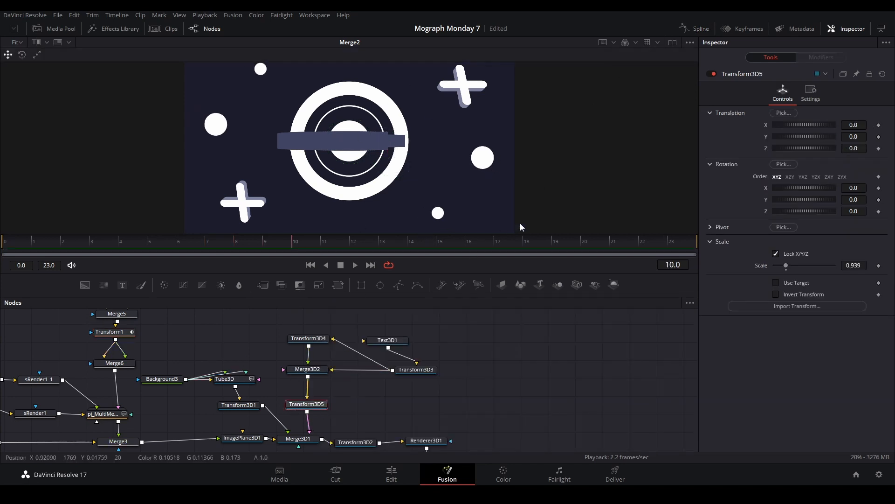
left_click(670, 243)
left_click(879, 211)
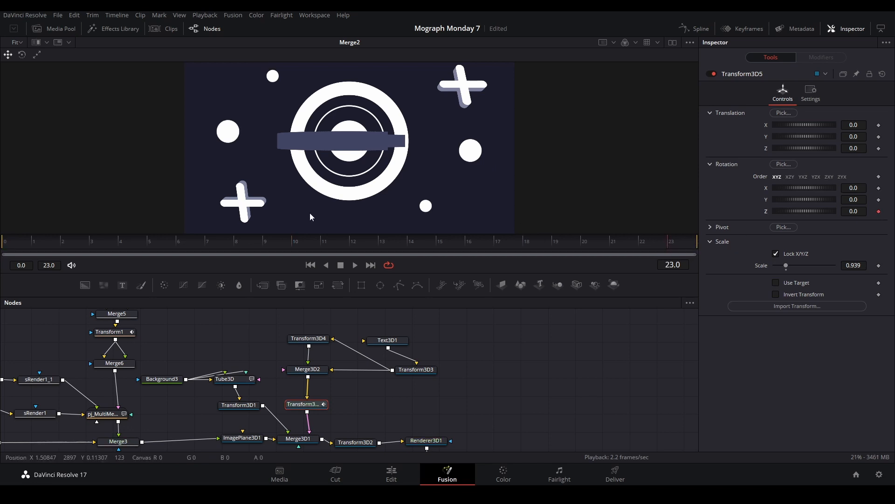
left_click(20, 242)
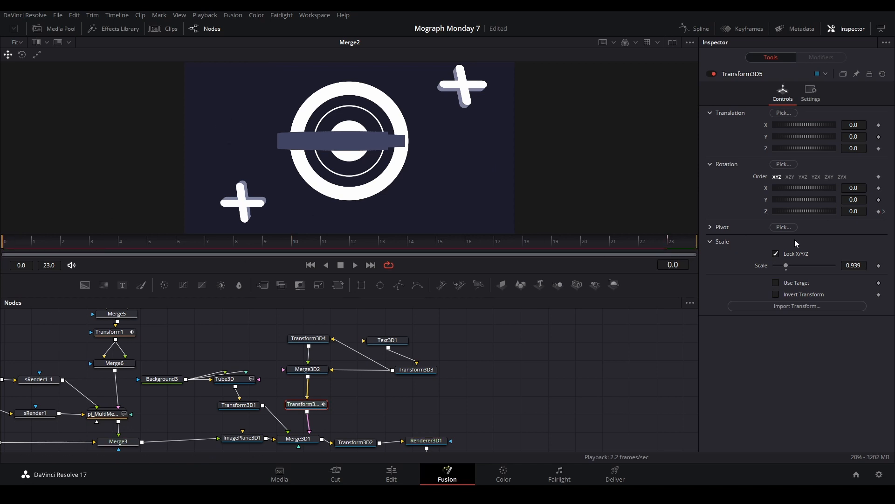
left_click(879, 211)
scroll(567, 140, "down", 2)
left_click_drag(506, 177, 432, 180)
left_click_drag(854, 212, 887, 211)
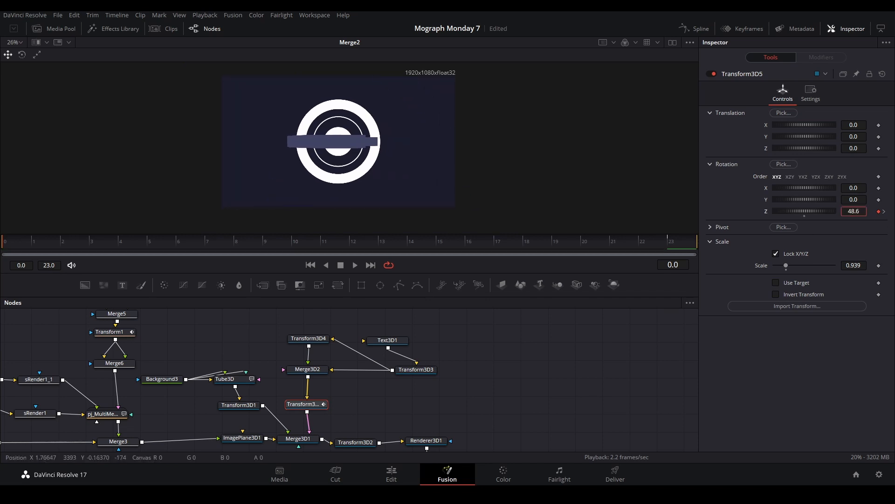
Step: Smooth Transform3D5's Z rotation curve, shape its handles into a steep start and long ease-out, and play back the animation
left_click(695, 28)
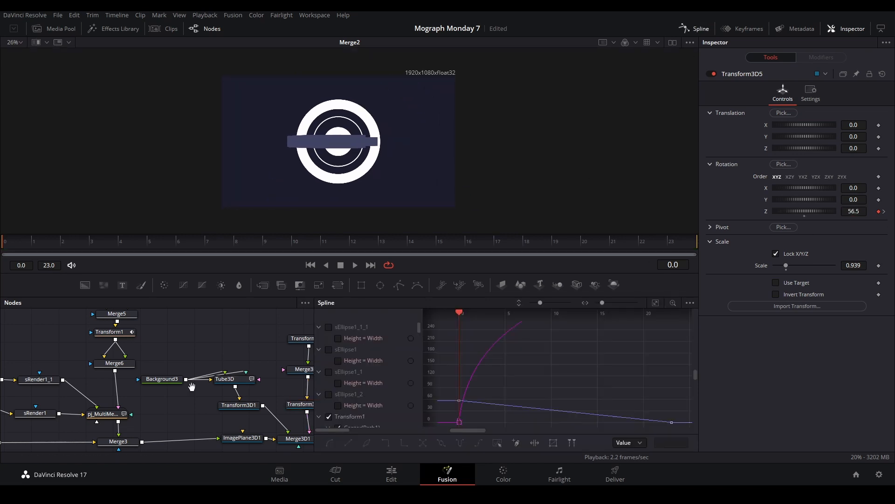
left_click(655, 302)
left_click_drag(455, 324, 654, 424)
key("s")
left_click_drag(529, 330, 471, 382)
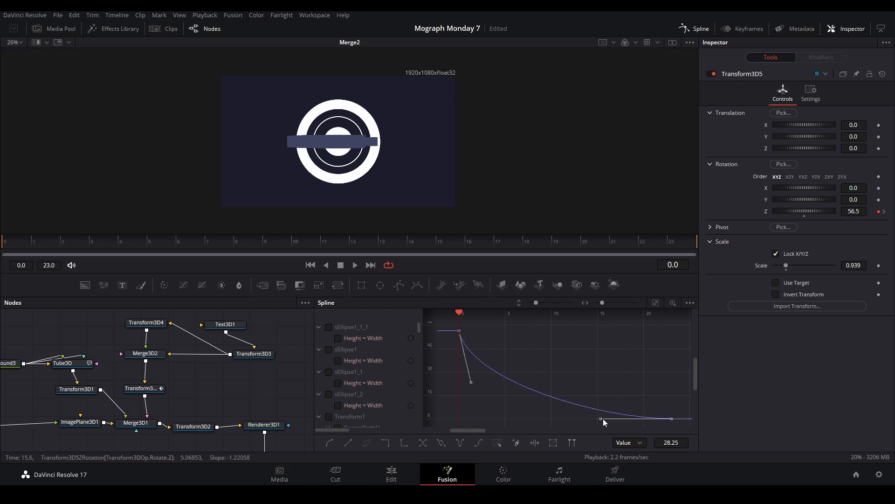
left_click_drag(602, 419, 520, 417)
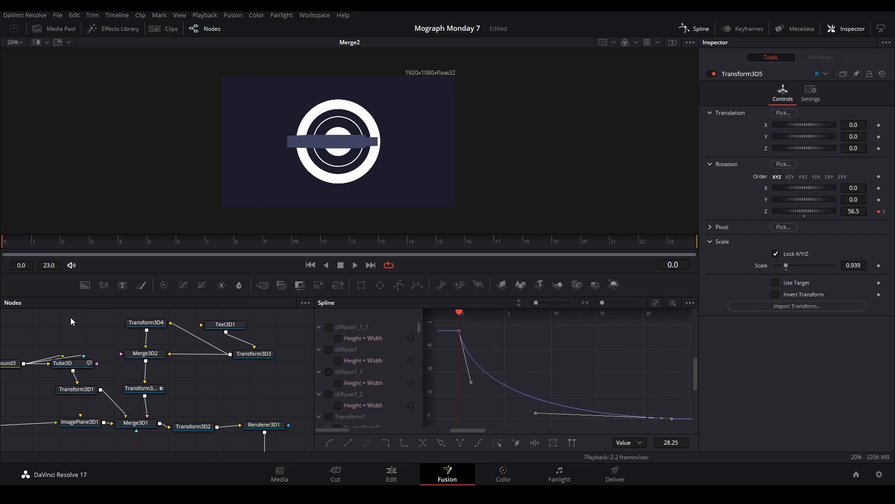
key("space")
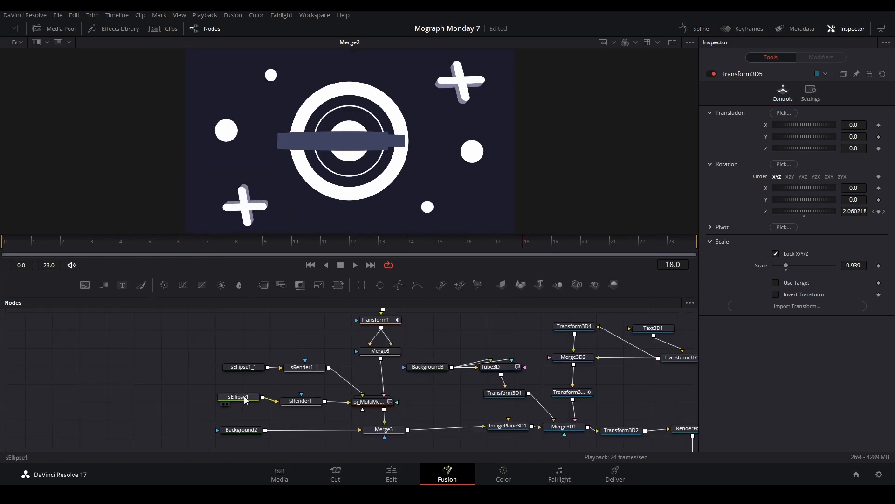
Step: Keyframe sEllipse1's Width at 0.124 on frame 23 and 0 on frame 4 so the solid centre circle grows
left_click(245, 398)
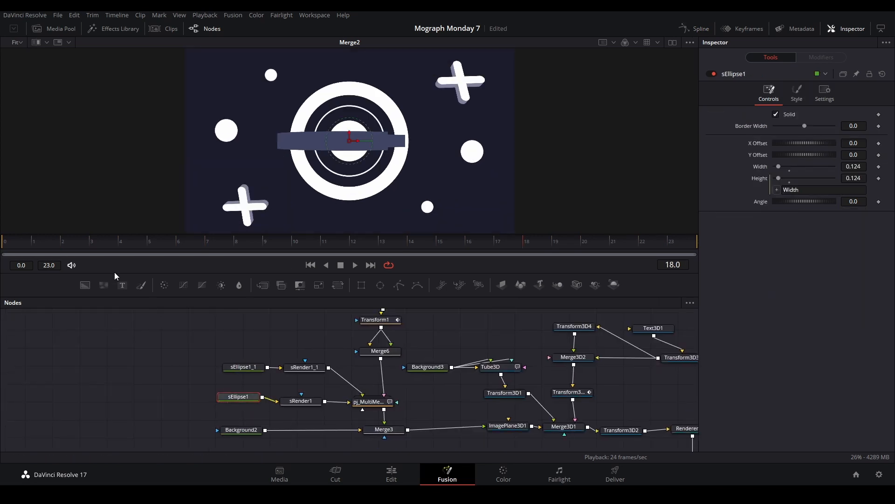
left_click(18, 245)
left_click_drag(26, 243, 125, 246)
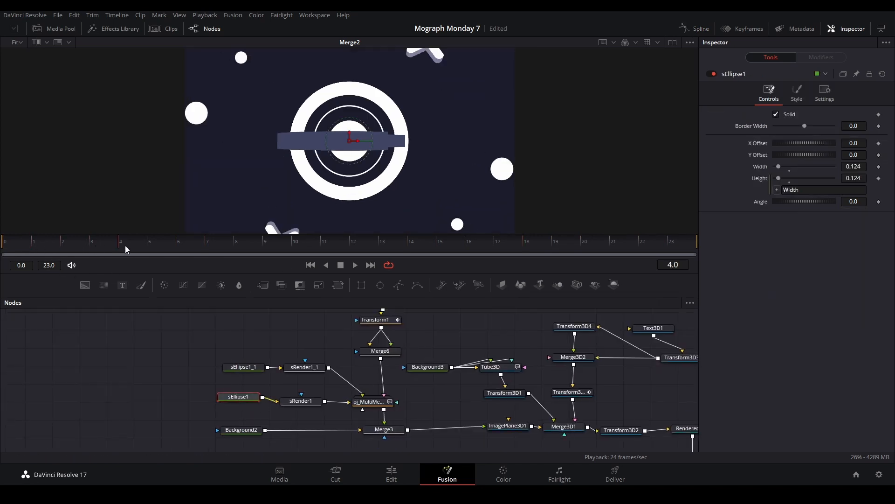
left_click(879, 167)
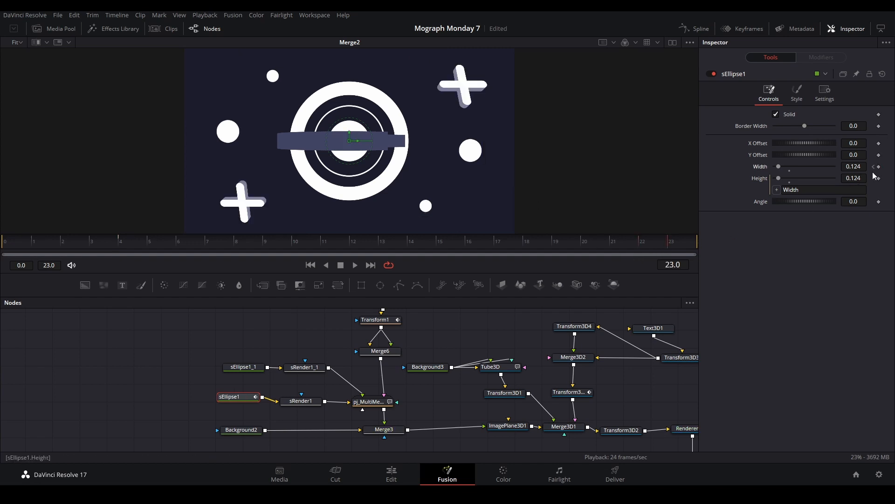
left_click(873, 167)
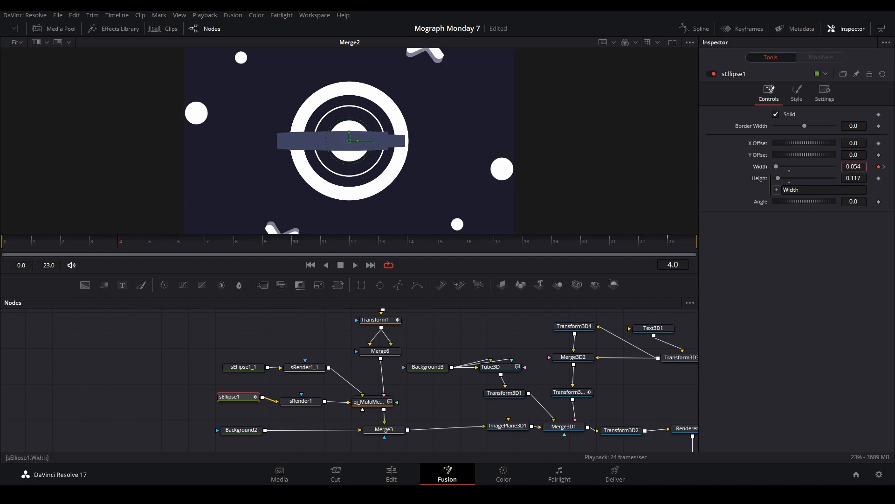
left_click_drag(853, 166, 831, 167)
Step: Smooth sEllipse1's Width curve in the Spline editor, shape its handles into a steep start and long ease-out, and play it back
left_click(695, 29)
key("space")
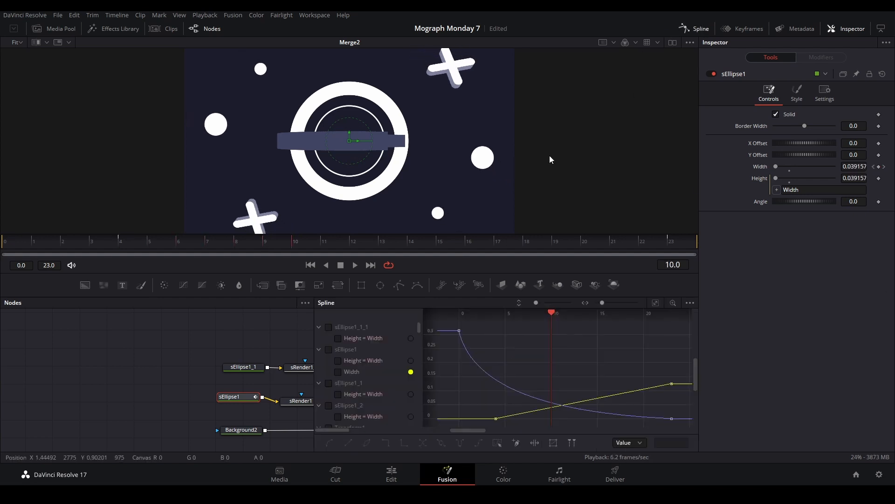
left_click(338, 372)
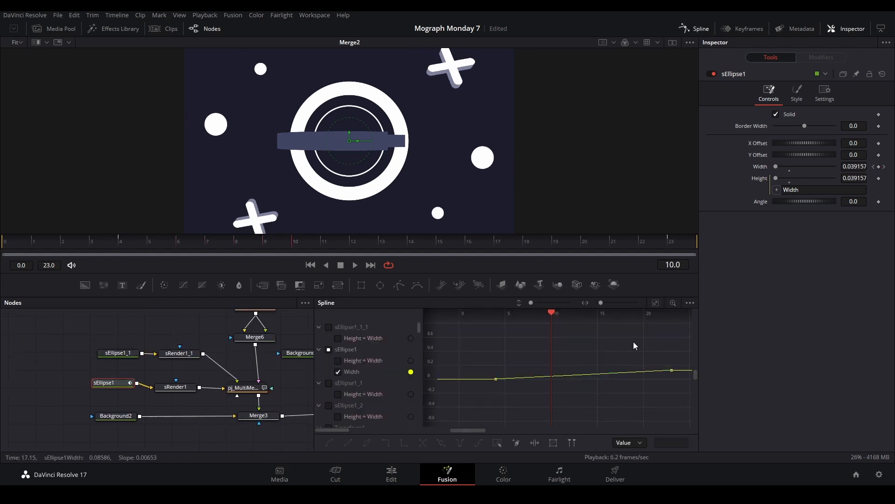
left_click(656, 303)
left_click_drag(682, 326, 451, 446)
key("f")
left_click_drag(531, 419, 459, 420)
left_click_drag(600, 331, 476, 330)
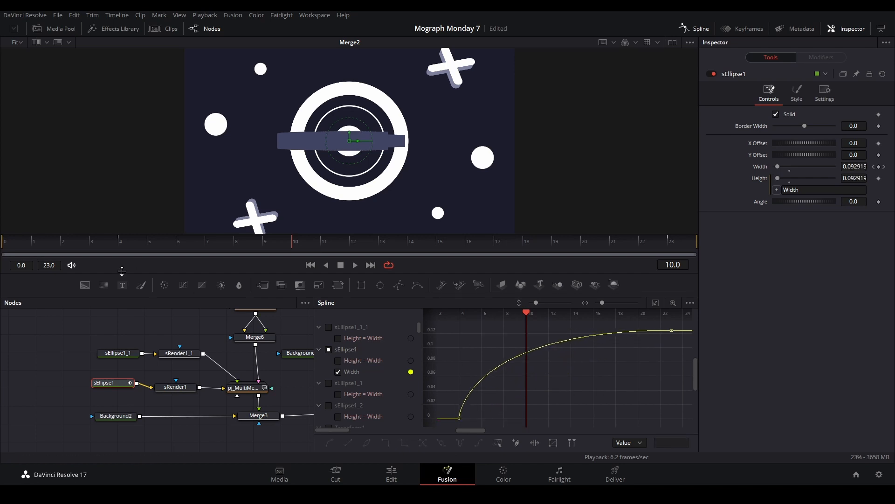
left_click(20, 254)
key("space")
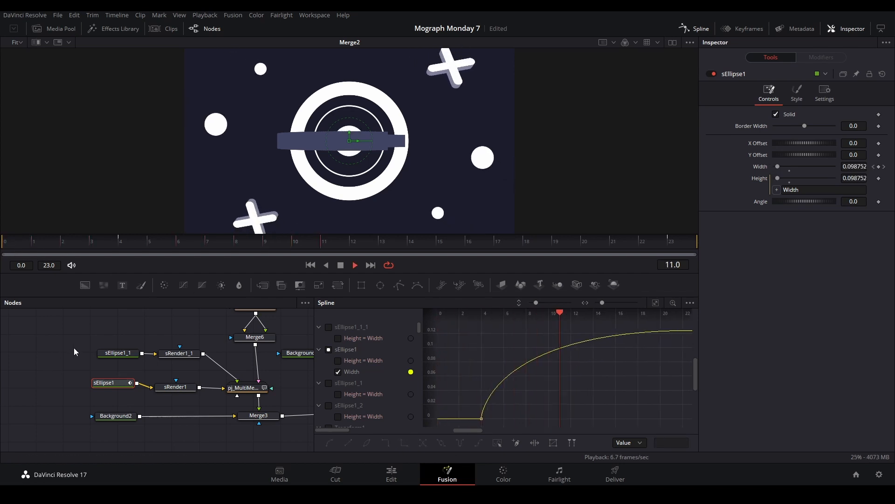
Step: Keyframe sEllipse1_1's Width at 0.213 on frame 23 and 0 on frame 4 so the thin ring grows
left_click(118, 243)
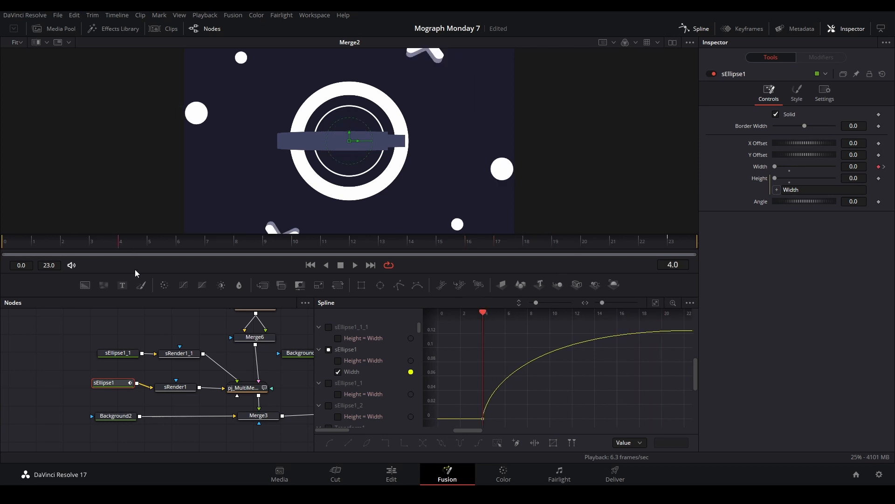
key("ctrl+z")
left_click(118, 353)
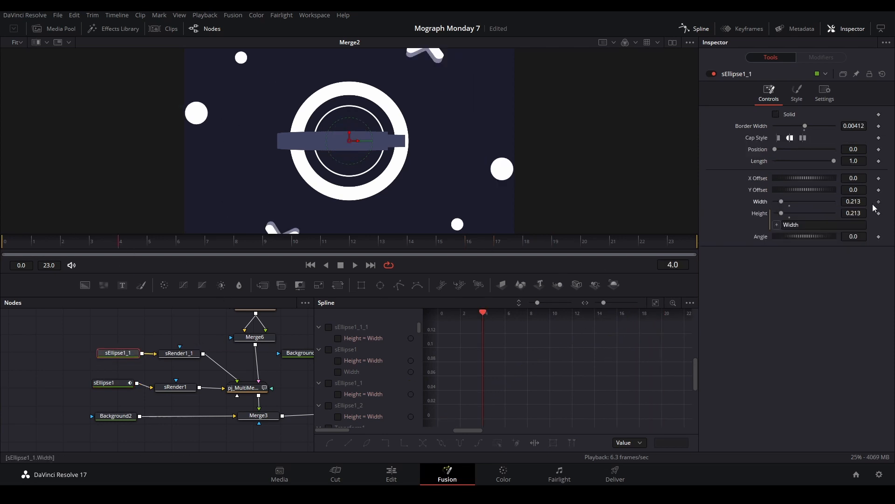
left_click(883, 202)
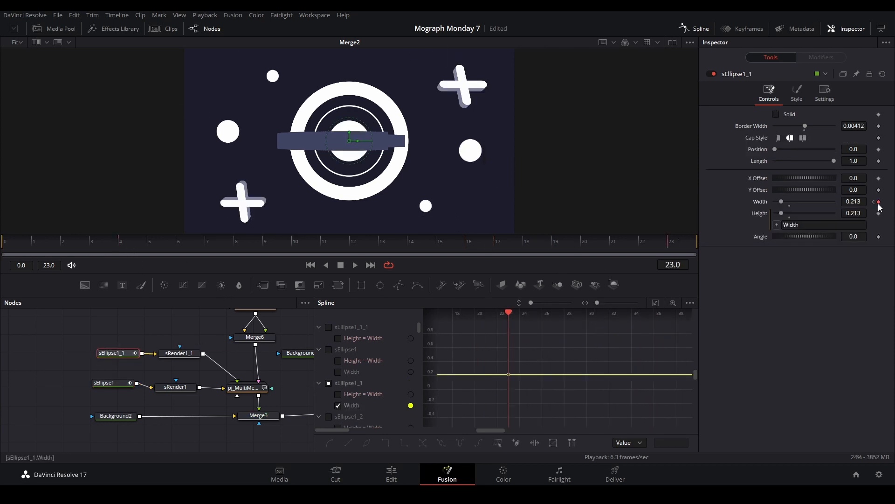
left_click(874, 202)
double_click(853, 201)
type("0")
key("Return")
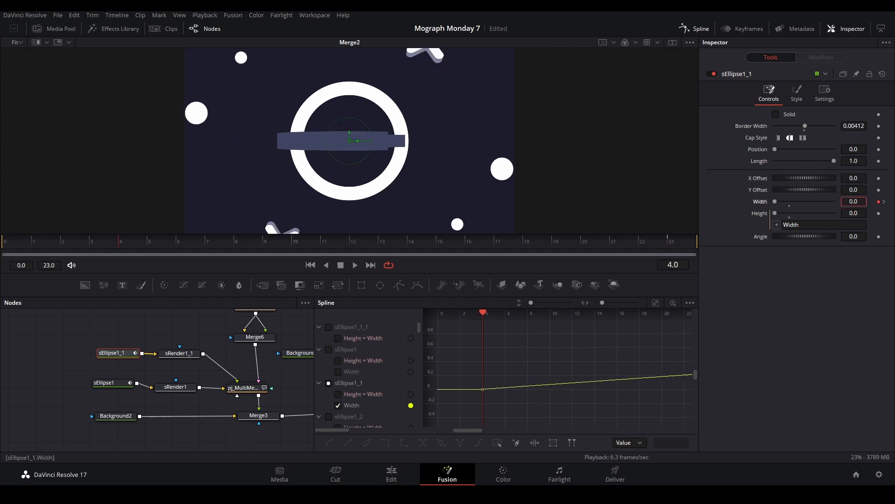
Step: Smooth sEllipse1_1's Width curve, shape its handles into a fast start and slow finish, and play back the animation
left_click(655, 303)
left_click_drag(679, 324, 415, 448)
key("f")
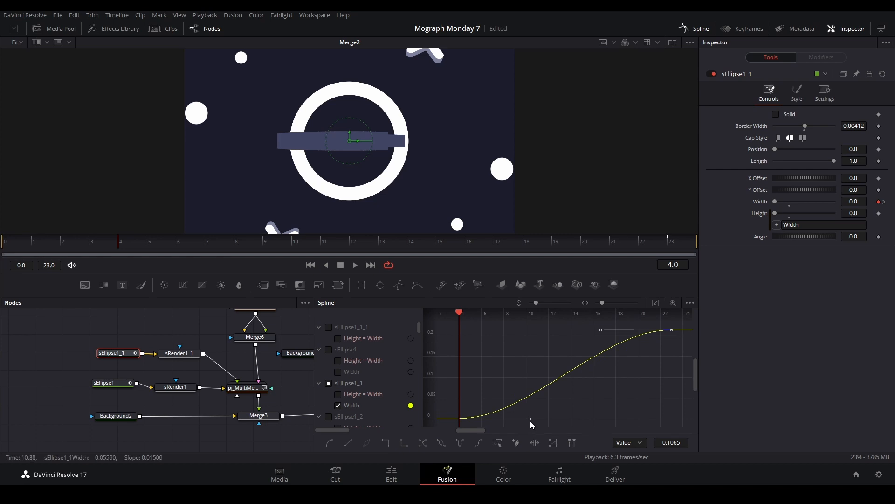
left_click_drag(530, 420, 432, 420)
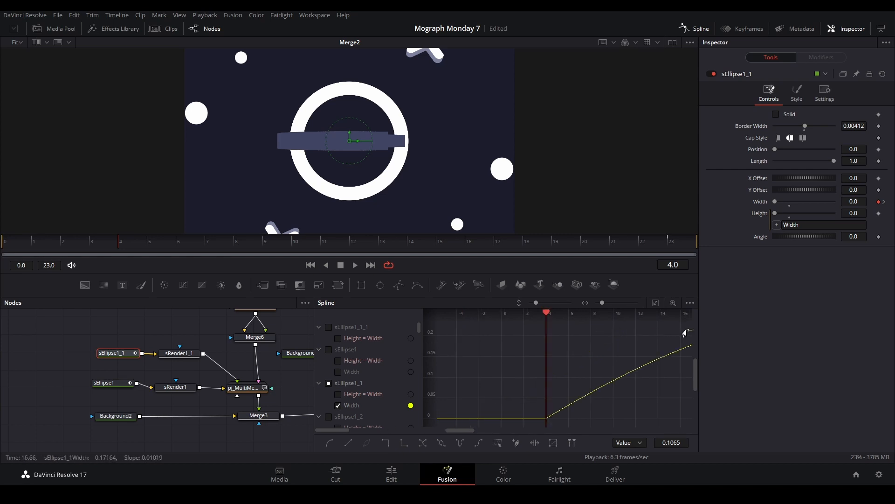
left_click_drag(685, 333, 525, 336)
left_click(532, 375)
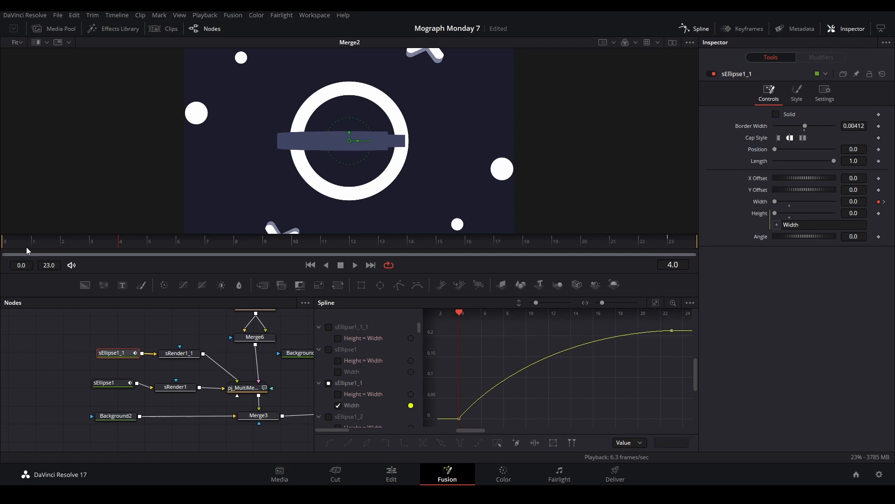
left_click(8, 243)
key("space")
Step: Keyframe sEllipse1_1_1's Width at 0.319 on frame 23 and 0 on frame 2, and play back the thick outer ring's growth
left_click_drag(229, 413, 180, 364)
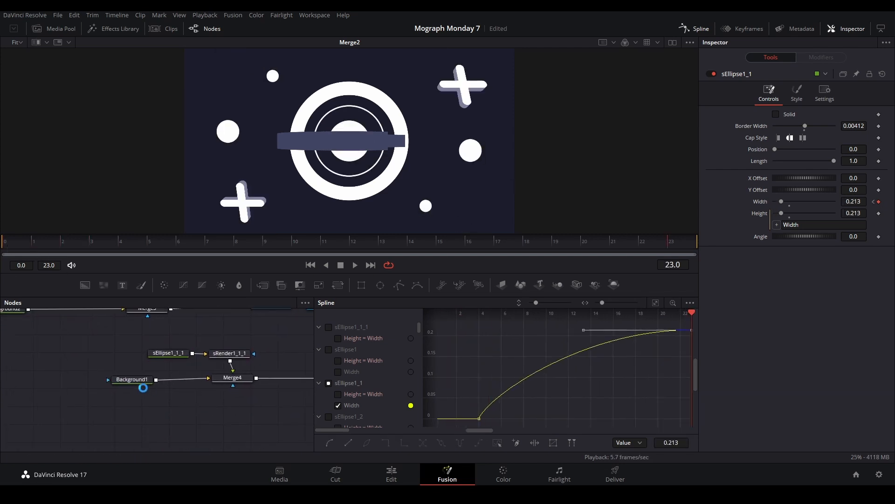
left_click(168, 353)
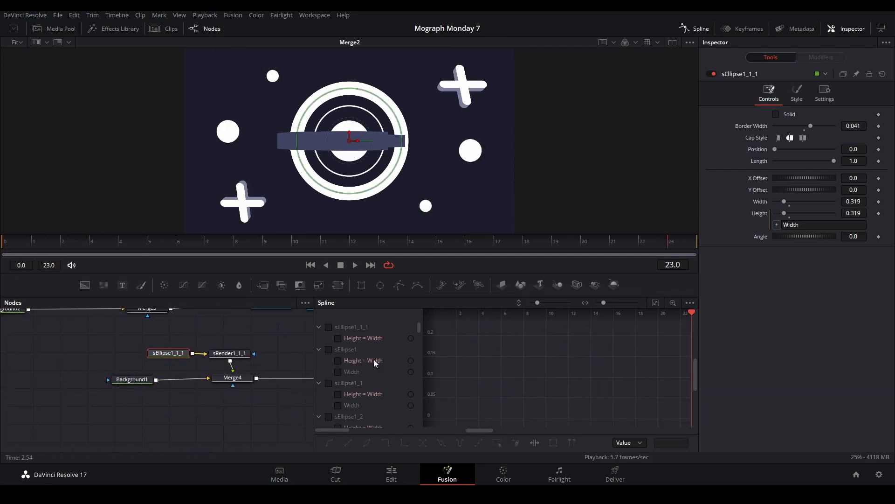
left_click(879, 202)
left_click(46, 245)
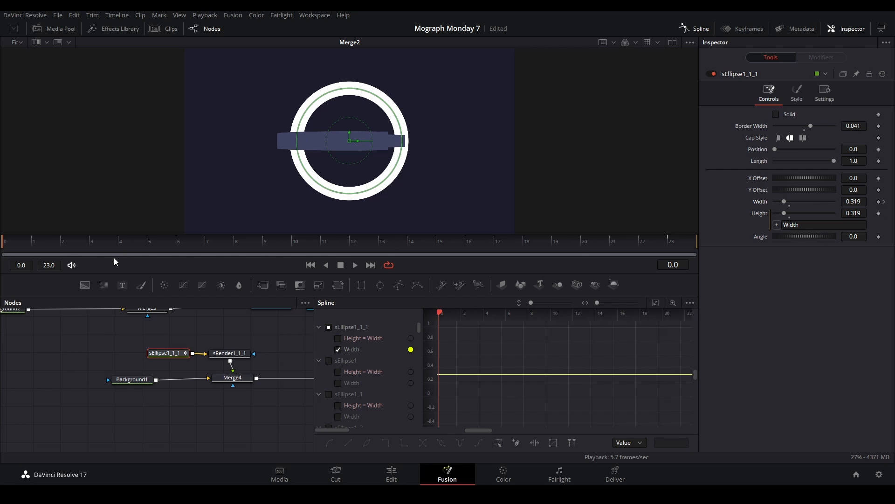
left_click_drag(97, 246, 68, 248)
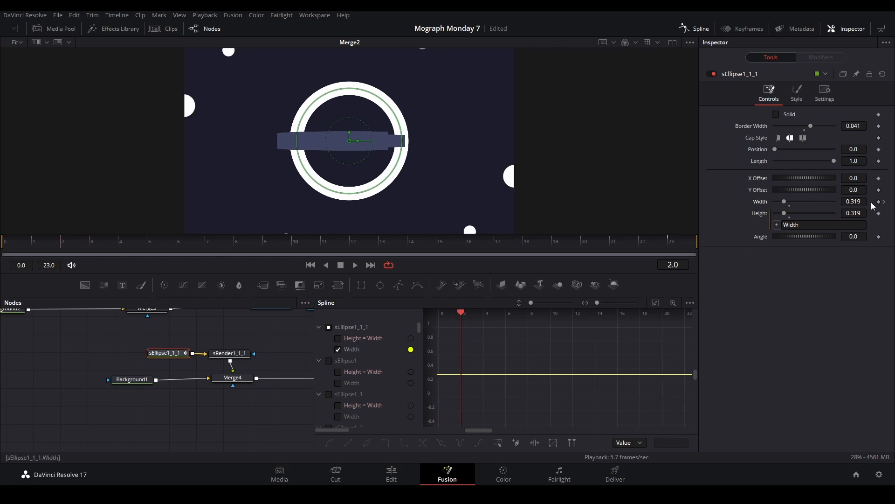
left_click_drag(784, 201, 774, 202)
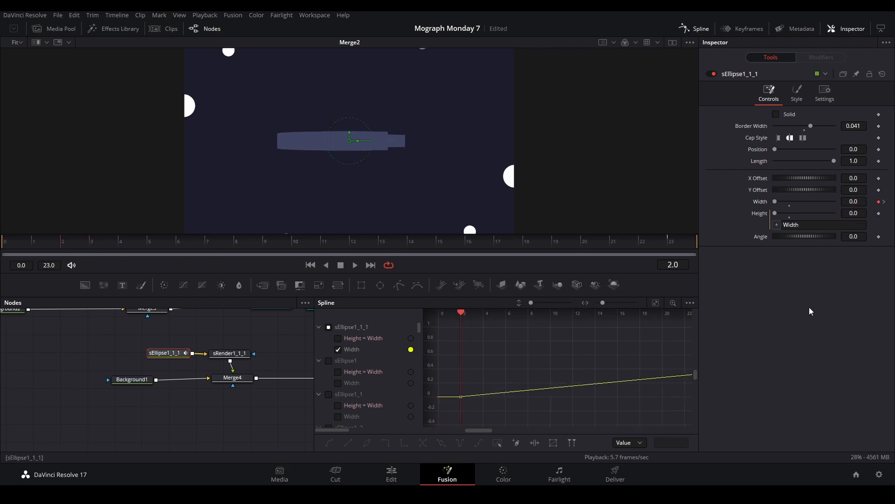
key("space")
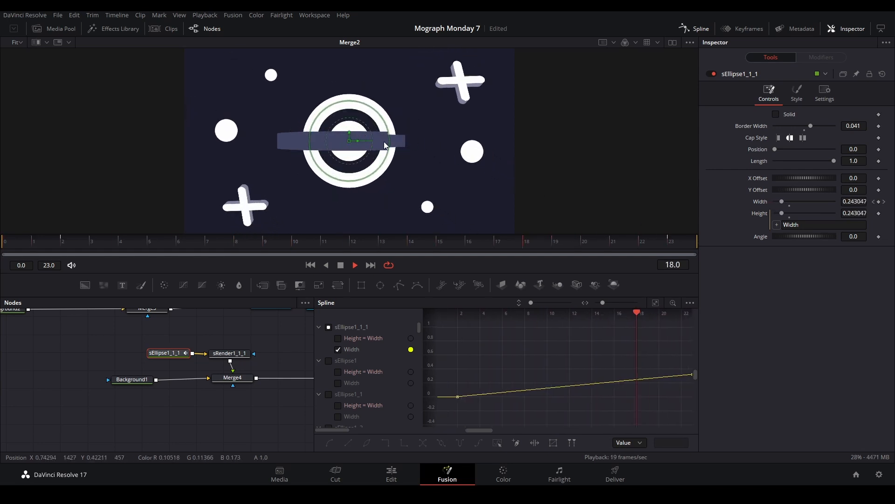
key("space")
Step: Smooth sEllipse1_1_1's Width curve and reshape its start handle for a steep start and gradual ease-out
left_click_drag(639, 240, 670, 243)
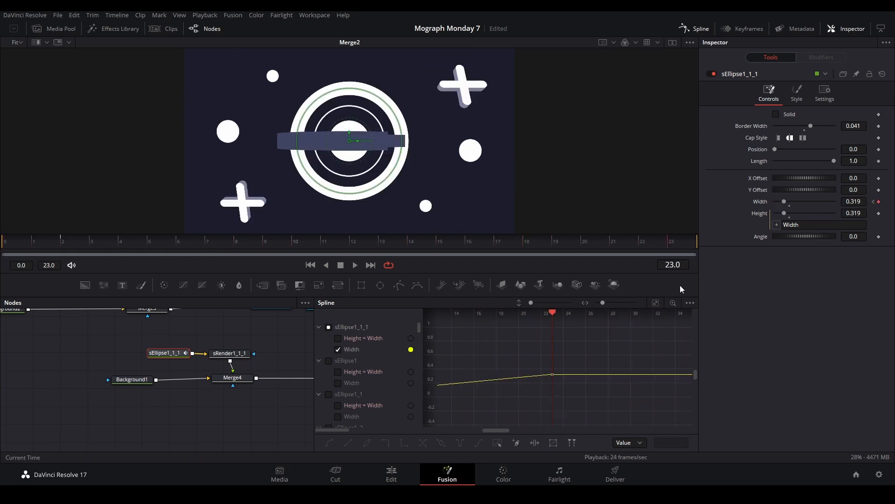
left_click(657, 302)
left_click_drag(682, 322, 446, 423)
key("shift+s")
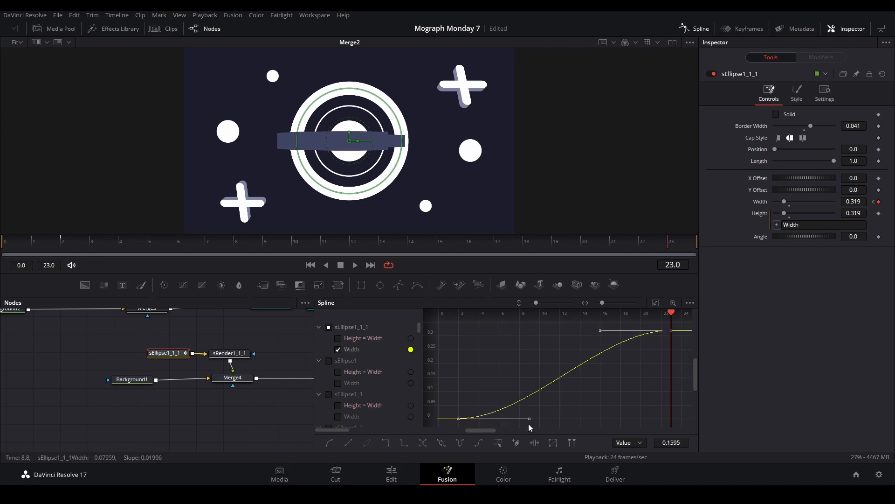
left_click_drag(530, 419, 427, 309)
left_click(566, 405)
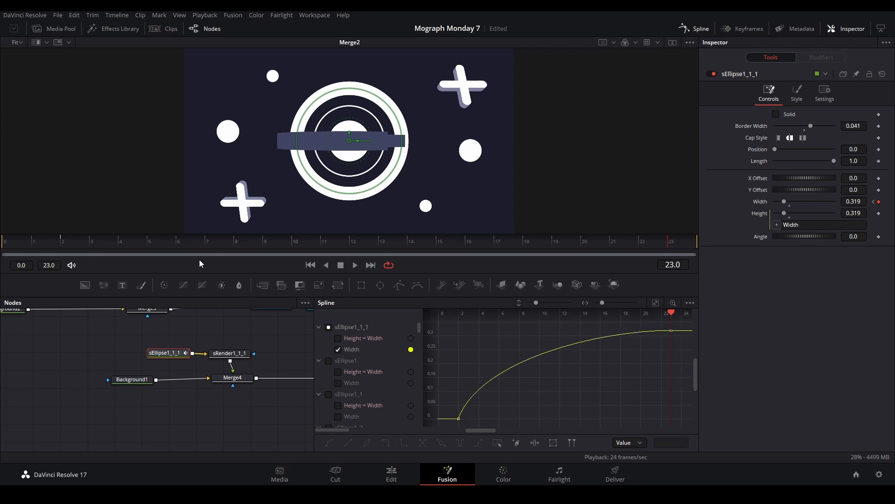
Step: Keyframe sEllipse1_1_1's Border Width at 0 on frame 2 and 0.041 on frame 23, and play back the result
left_click(65, 242)
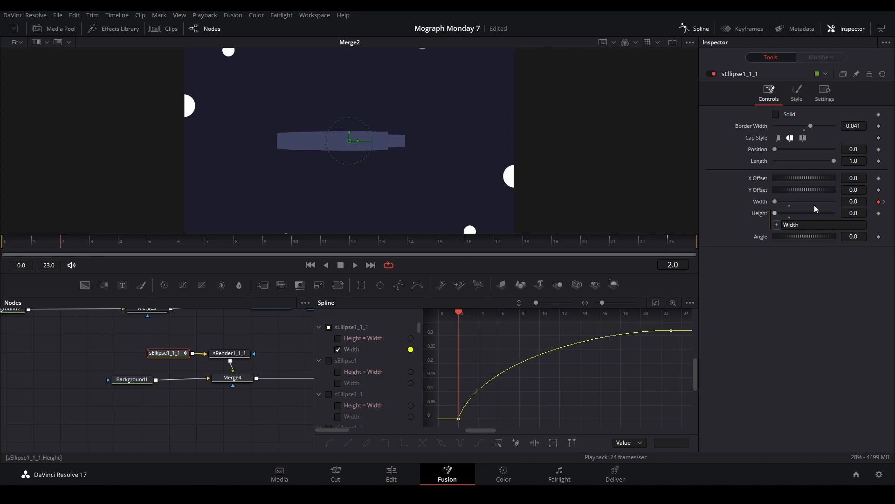
left_click(879, 126)
key("End")
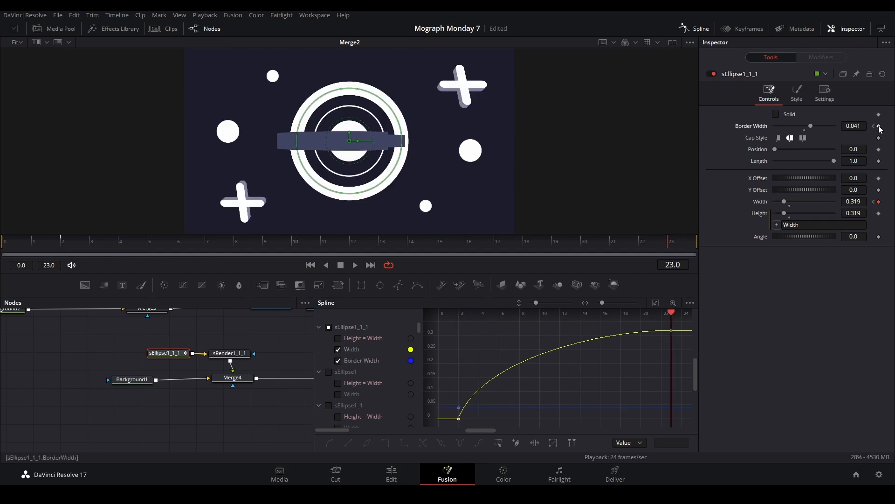
key("space")
Step: Isolate and smooth sEllipse1_1_1's Border Width curve, shape its handles for a steep start and long ease-out, and play it back
left_click(338, 349)
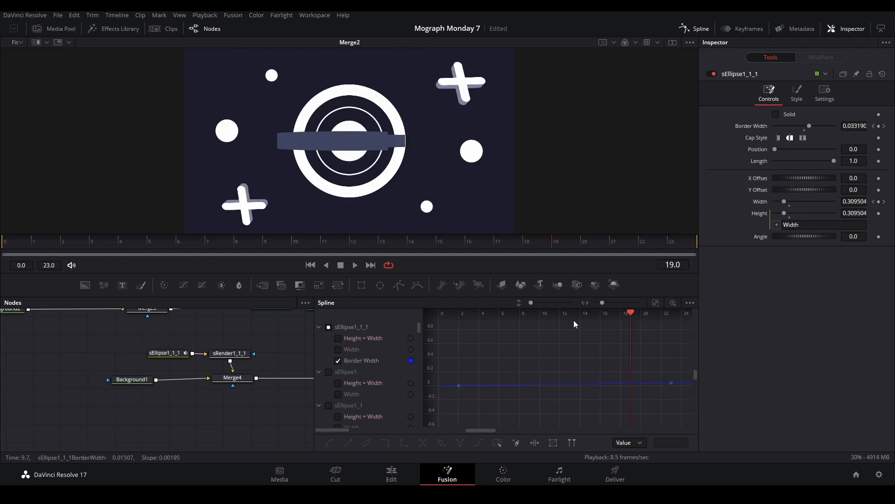
left_click(656, 304)
left_click_drag(676, 327, 454, 436)
left_click_drag(528, 420, 448, 422)
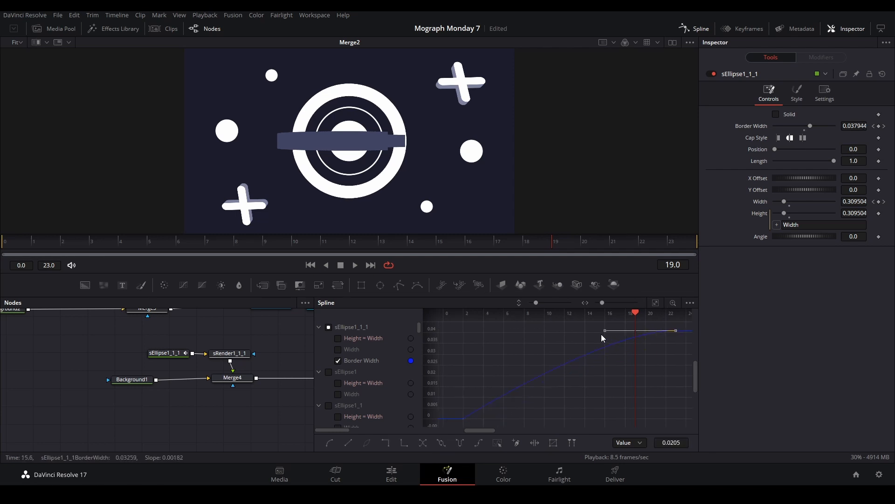
left_click_drag(602, 335, 476, 332)
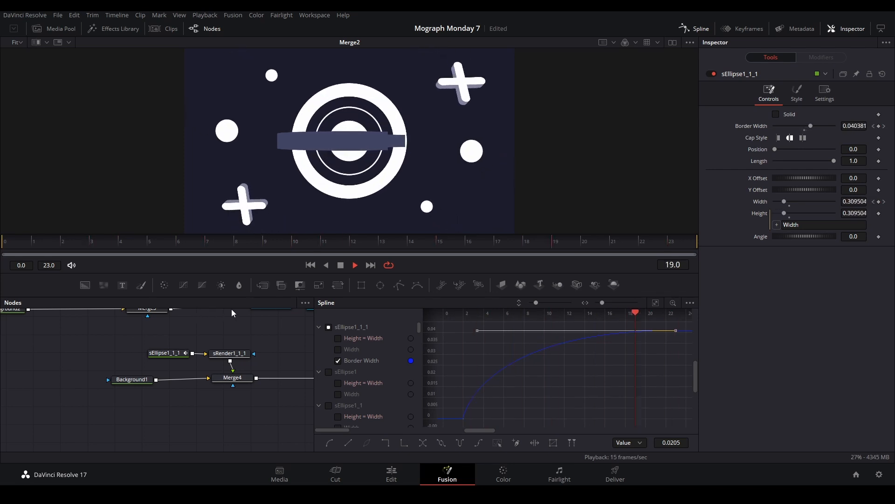
left_click(670, 242)
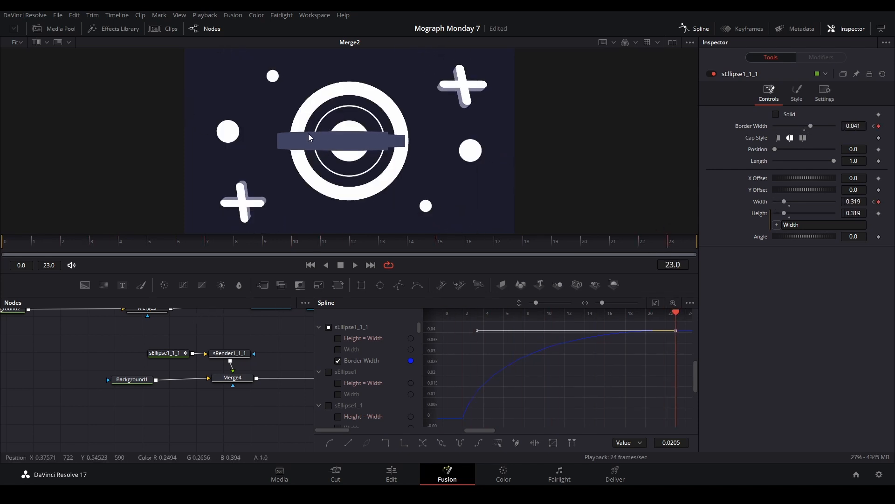
Step: Close the Spline editor and set Transform3D1's X rotation to 23.9 to tilt the tube around the centre circle
left_click(689, 26)
scroll(366, 356, "up", 3)
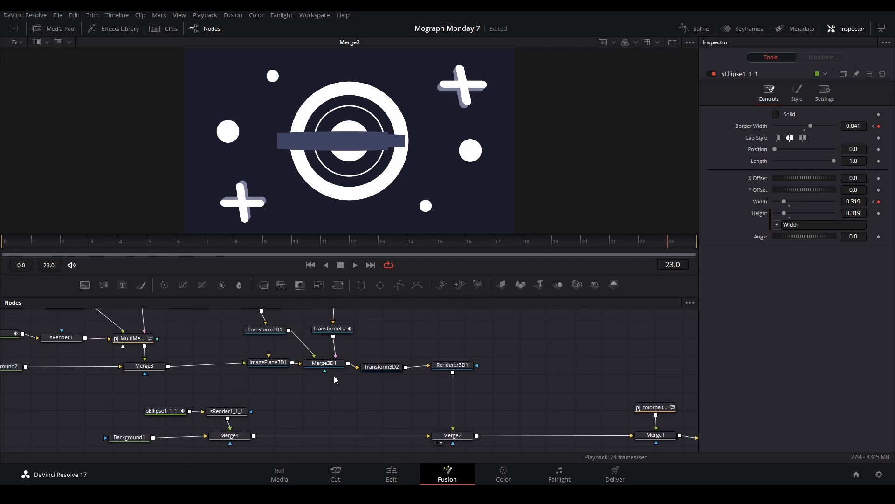
left_click(275, 350)
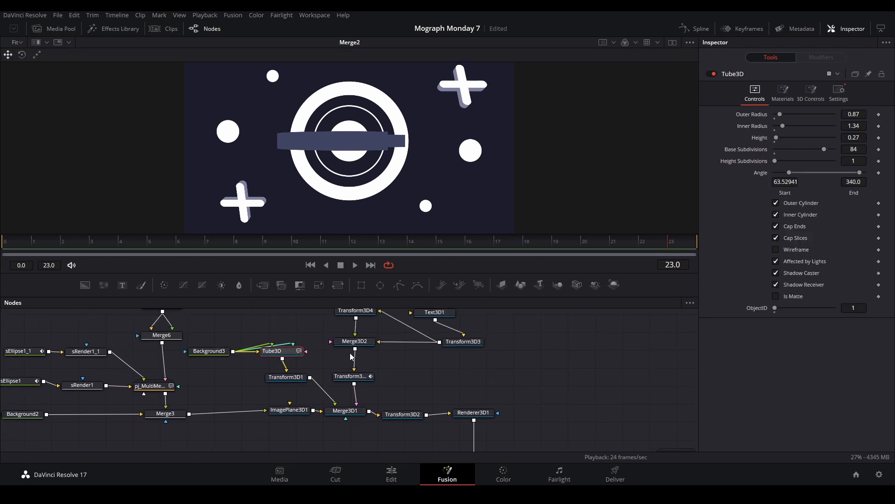
left_click(286, 377)
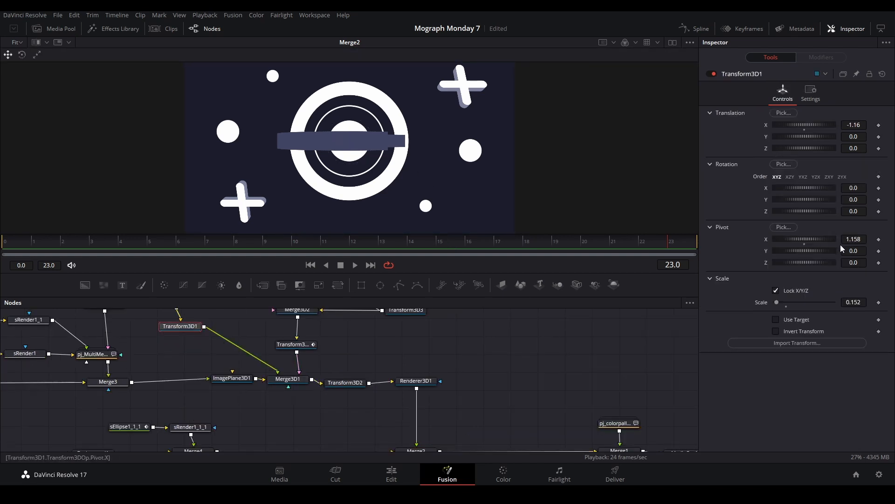
left_click(709, 228)
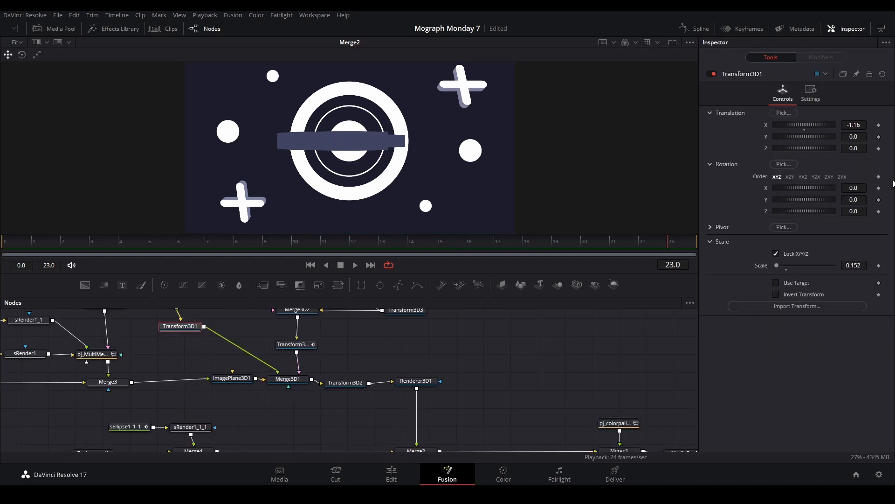
left_click_drag(853, 187, 881, 188)
left_click_drag(151, 388, 202, 457)
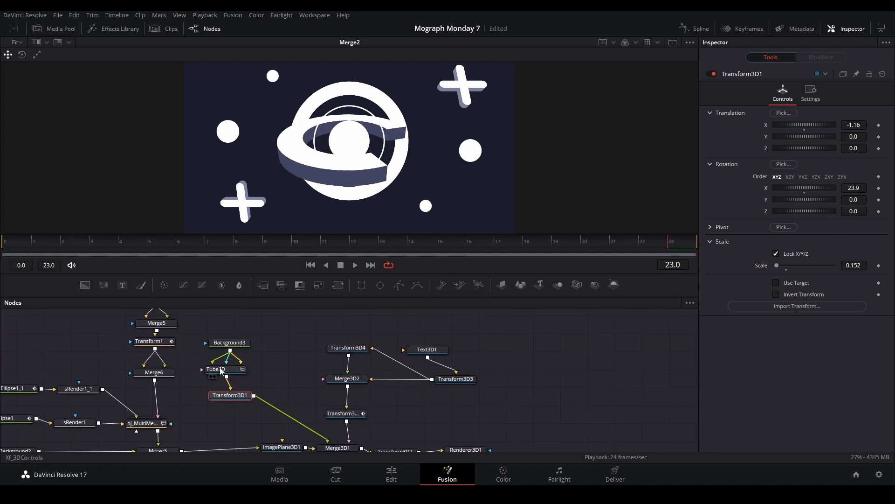
Step: Close Tube3D into a full ring by setting its Angle range to 0.0–360.0
left_click(221, 370)
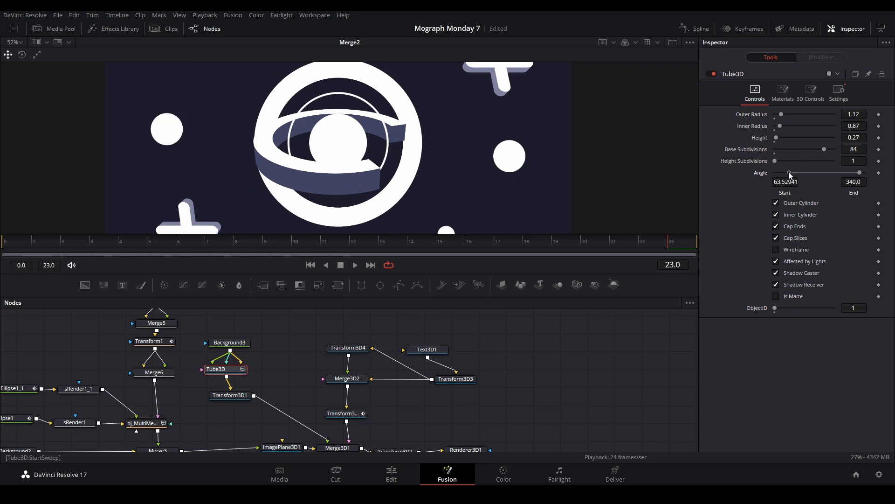
left_click_drag(788, 172, 821, 173)
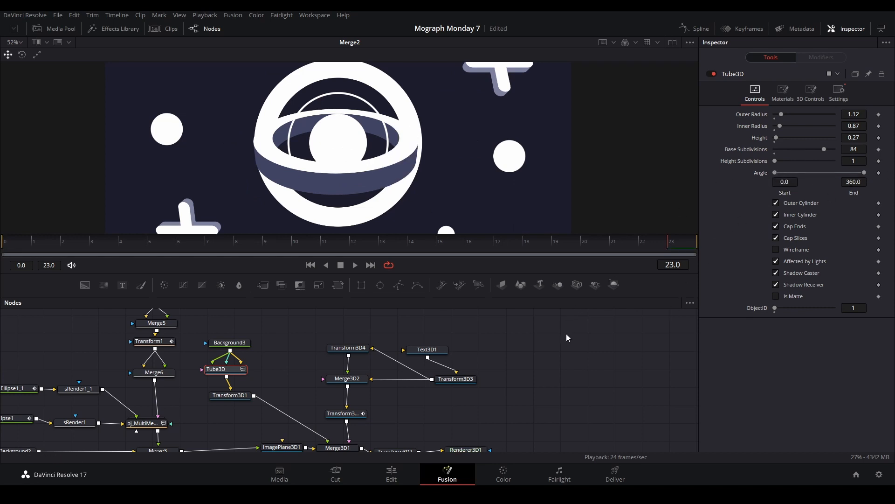
Step: Set Transform3D1's rotation to X 28.1 and Y -51.0 with scale 0.157, and thin Tube3D to a height of 0.165
left_click(230, 395)
left_click_drag(805, 187, 621, 203)
left_click_drag(858, 188, 827, 188)
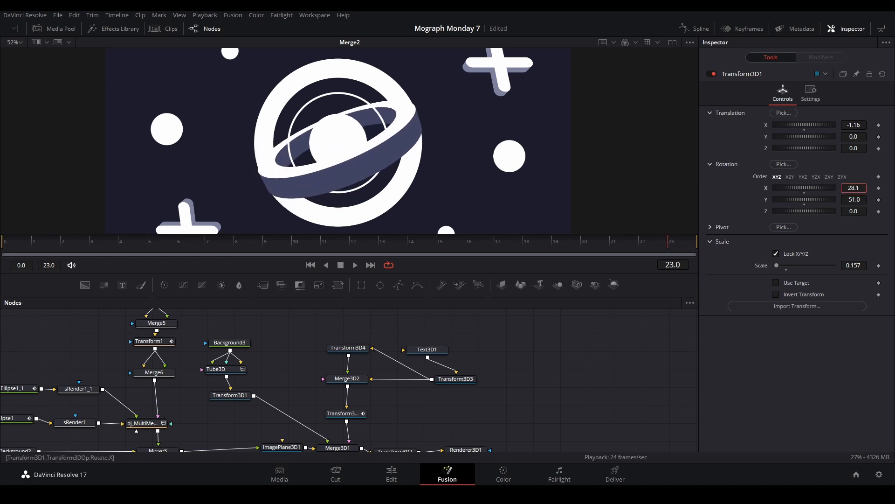
left_click(217, 369)
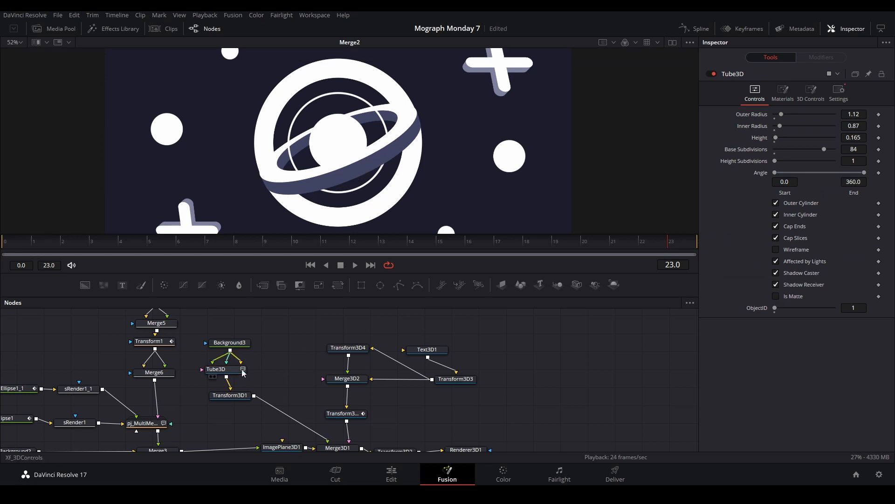
Step: Keyframe Transform3D1's X and Y rotation on frame 23 and at X 79.5, Y about -120 on frame 0, and play it back
left_click(236, 396)
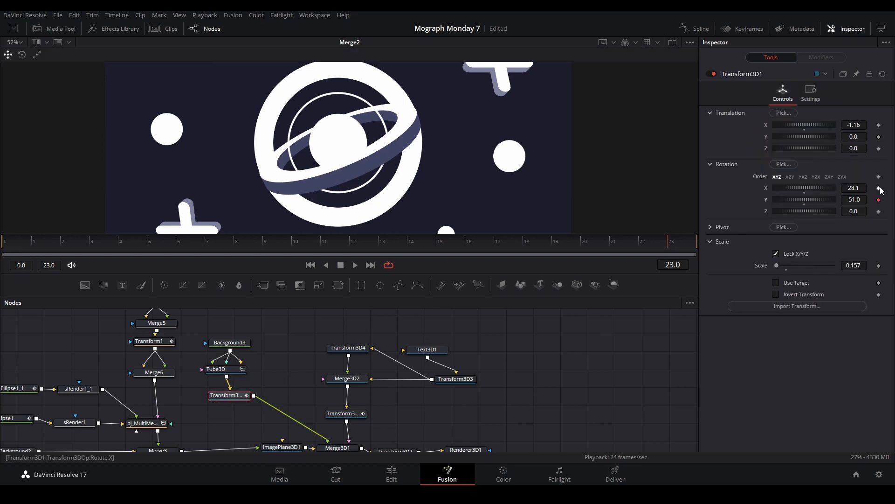
left_click(880, 188)
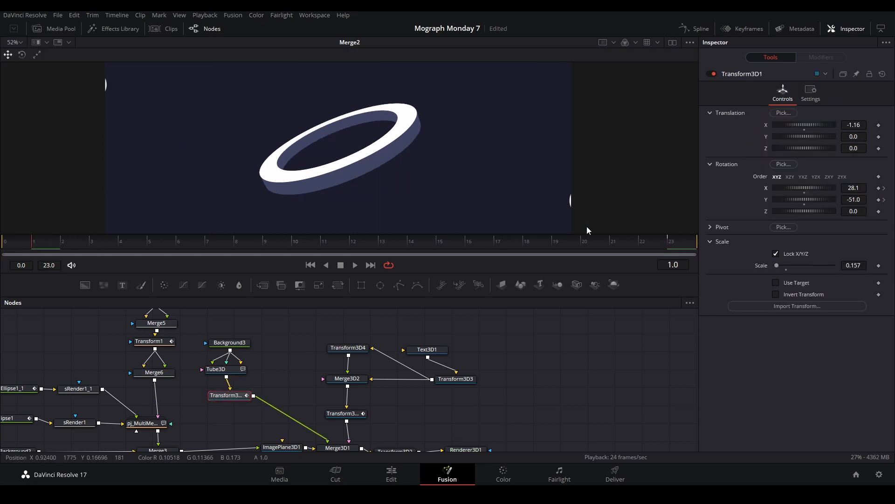
key("Left")
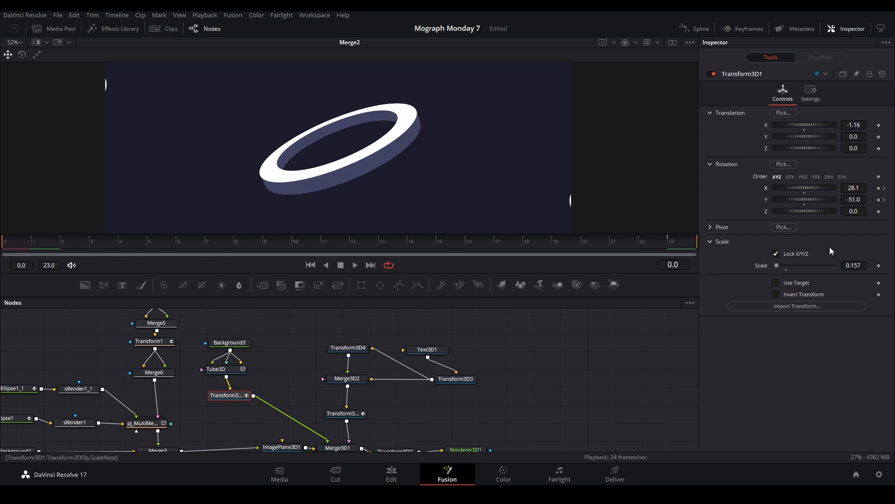
left_click(880, 188)
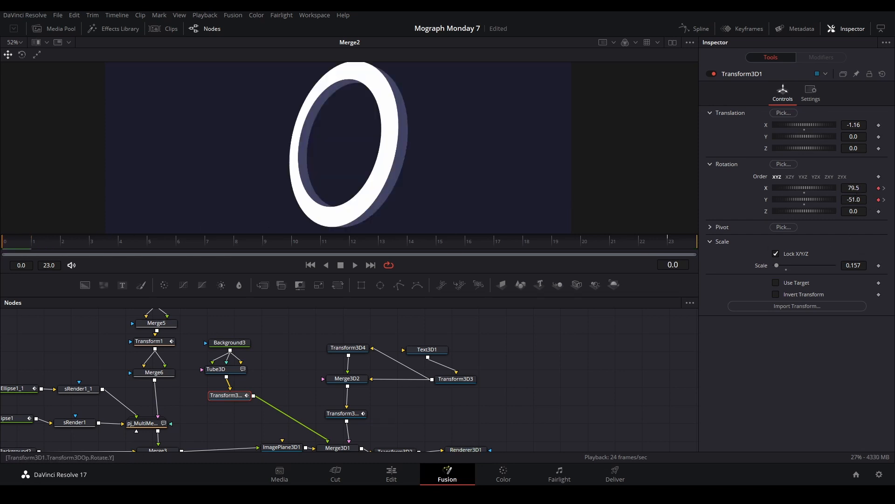
left_click_drag(857, 200, 534, 204)
left_click(587, 357)
key("space")
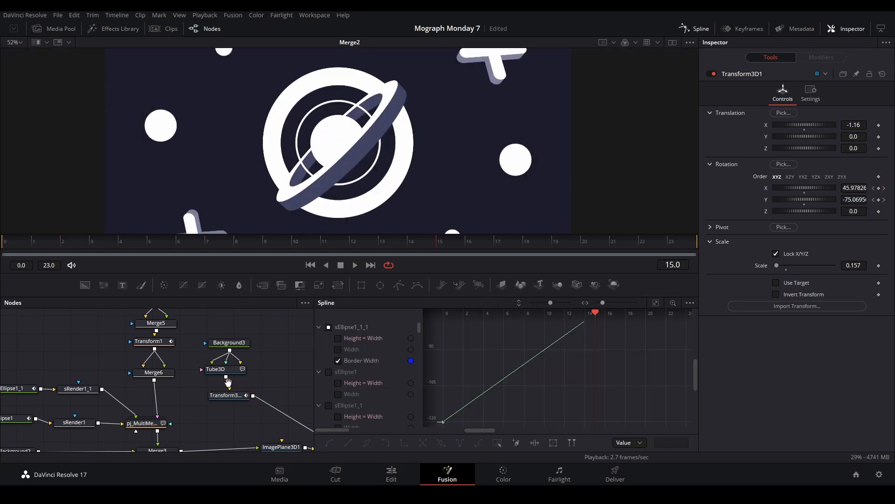
Step: Smooth Transform3D1's rotation curves in the Spline editor with Ease In 95.0 and Ease Out 0.0, play back, and close the editor
left_click_drag(242, 387, 157, 387)
key("ctrl+f")
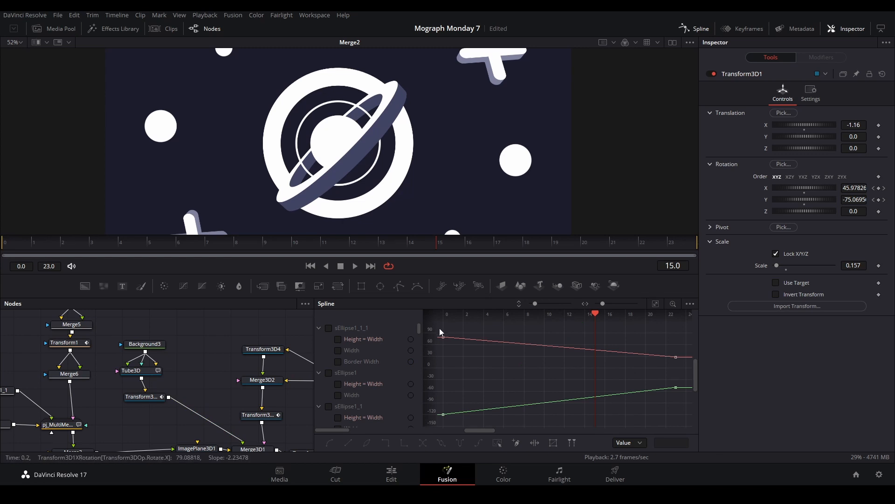
left_click_drag(439, 329, 691, 441)
key("f")
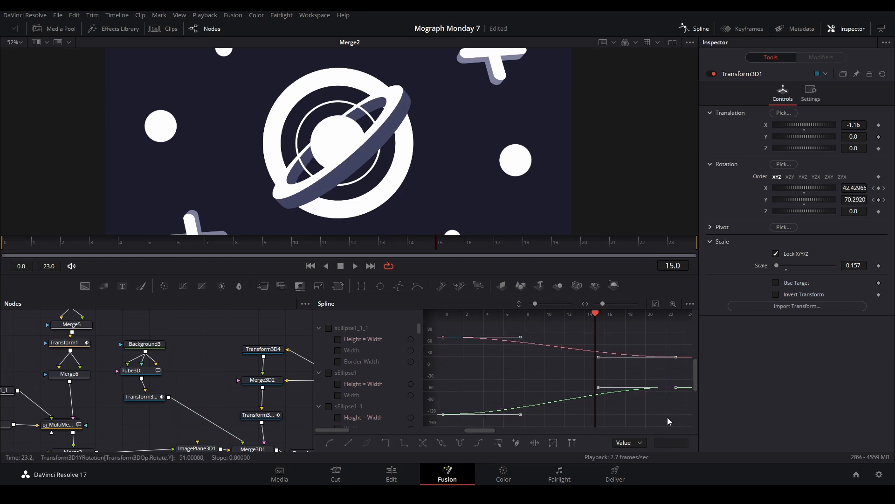
key("t")
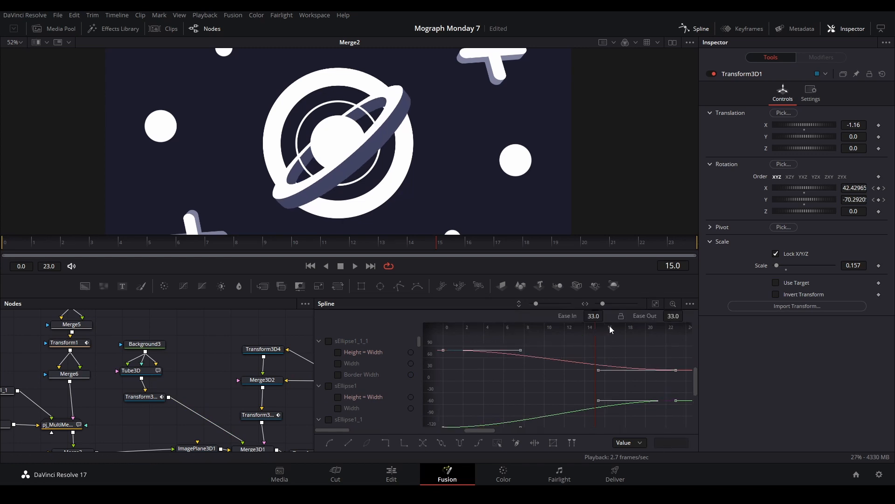
left_click(659, 304)
left_click_drag(596, 316, 672, 319)
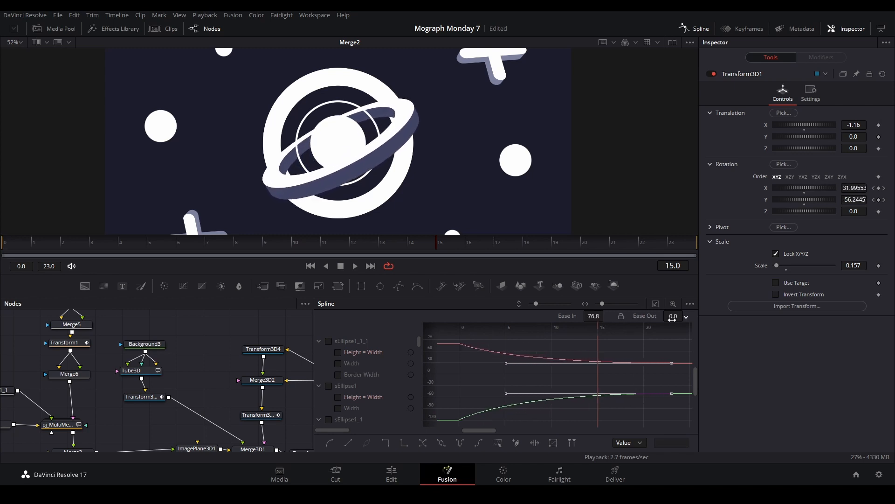
left_click_drag(606, 317, 617, 317)
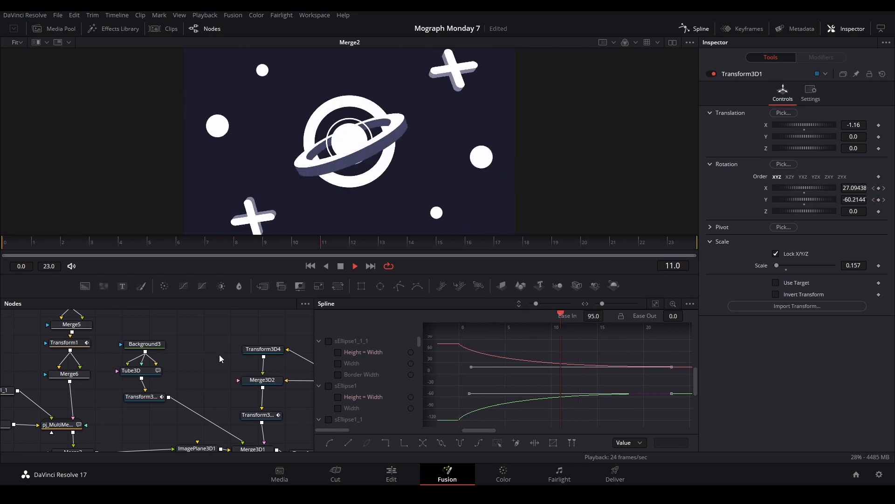
key("space")
left_click(697, 29)
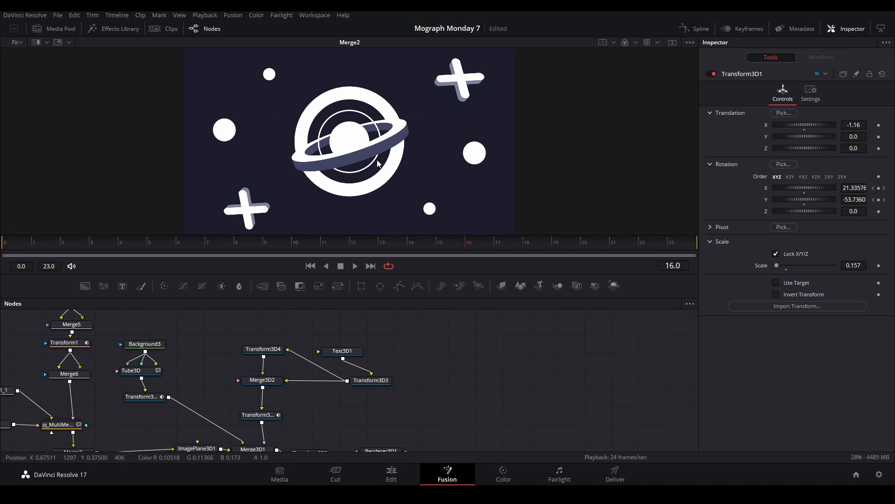
Step: Copy the sEllipse1_1_1 and sRender1_1_1 nodes feeding Merge4
left_click_drag(328, 351, 467, 322)
left_click_drag(261, 367, 414, 262)
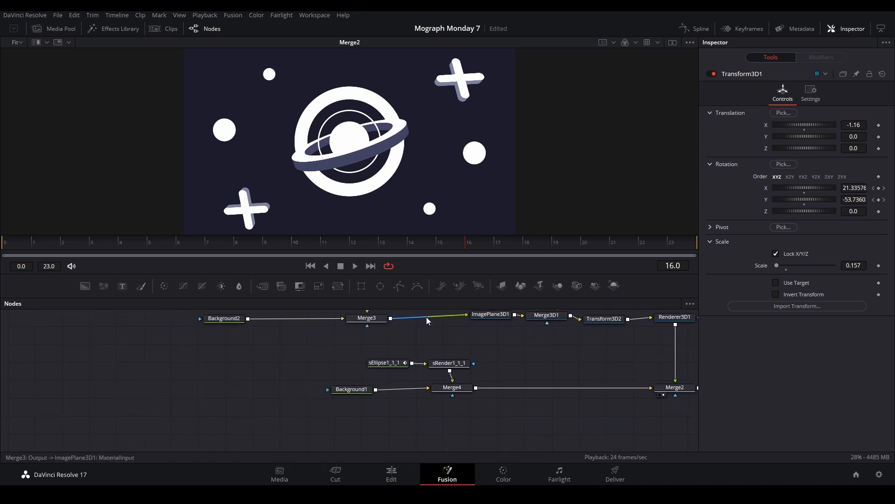
left_click_drag(377, 352, 476, 375)
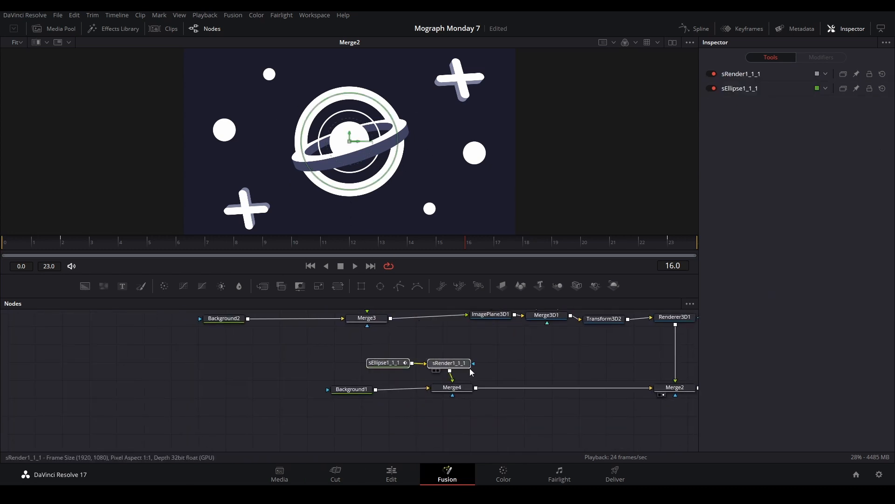
left_click(498, 349)
Step: Move the sEllipse1, sEllipse1_1 and sEllipse1_2 node chains away from pj_MultiMerge to make room in the node graph
left_click_drag(340, 352, 380, 454)
left_click_drag(222, 332, 353, 394)
left_click_drag(322, 395, 272, 393)
left_click_drag(339, 386, 297, 406)
scroll(371, 384, "down", 2)
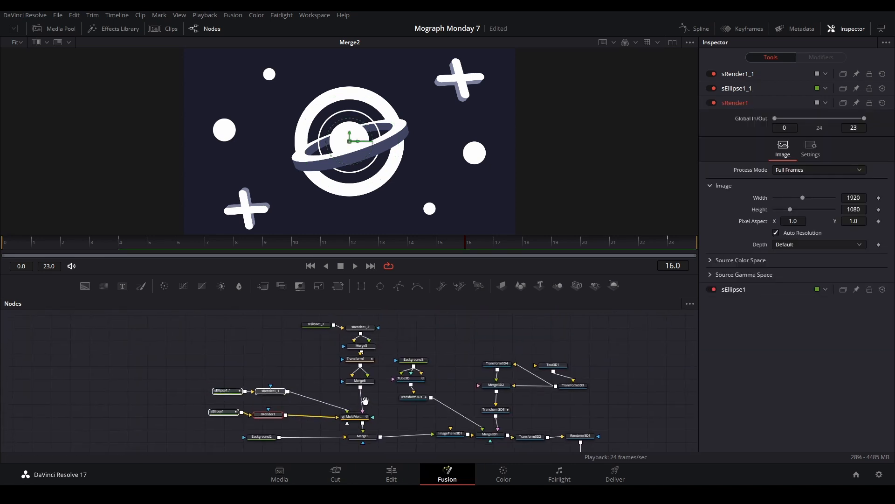
left_click_drag(285, 309, 370, 388)
left_click_drag(359, 385, 273, 376)
Step: Paste the copied ellipse and render nodes above the sEllipse1_2 chain and connect the pasted render to pj_MultiMerge
left_click(340, 353)
left_click_drag(336, 346, 318, 403)
key("ctrl+v")
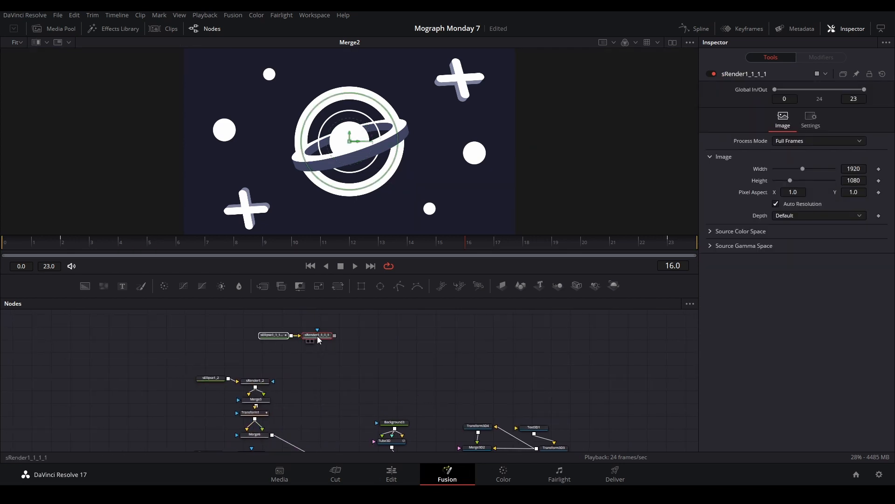
left_click_drag(310, 353, 346, 429)
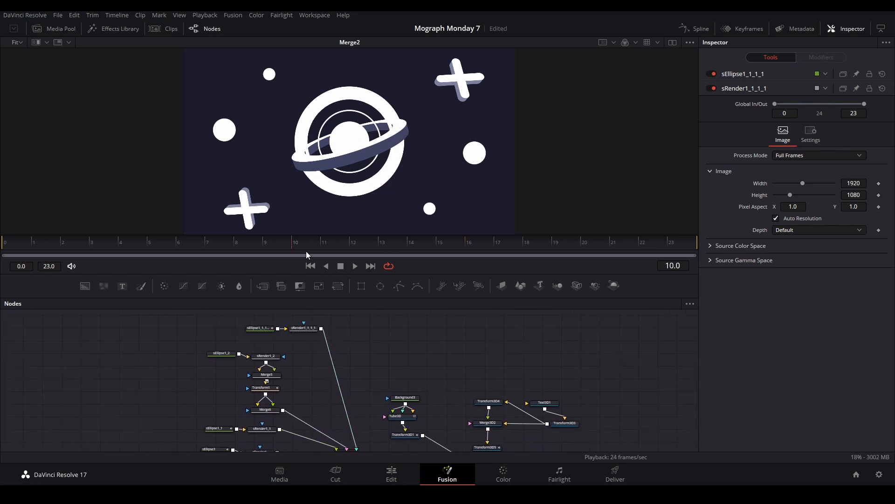
Step: View Merge1 with its colour palette and give sEllipse1_1_1_1 the palette's light greyish-purple colour
left_click(261, 328)
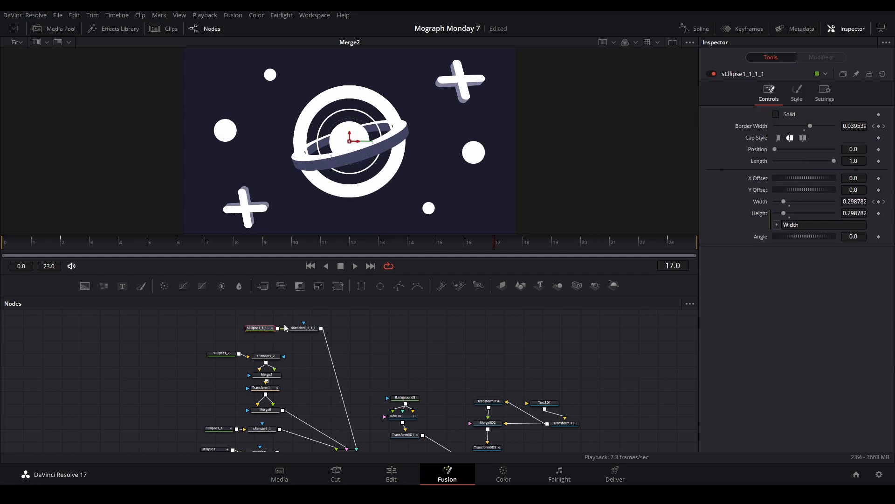
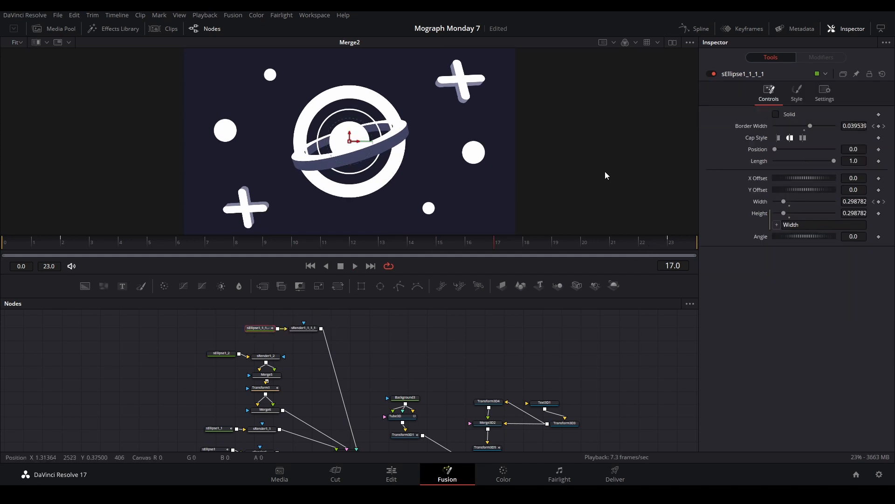
left_click_drag(611, 213, 591, 175)
left_click_drag(594, 443, 485, 460)
left_click(563, 424)
key("2")
left_click(201, 358)
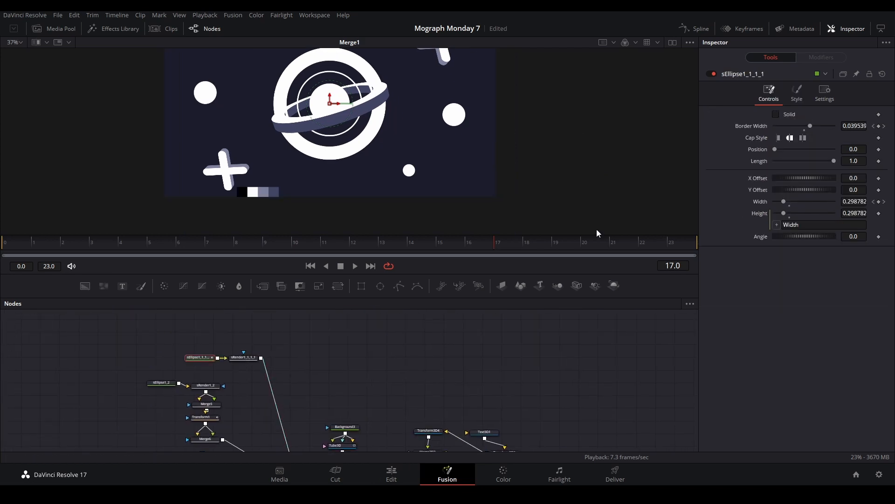
left_click(796, 93)
left_click_drag(829, 114, 359, 84)
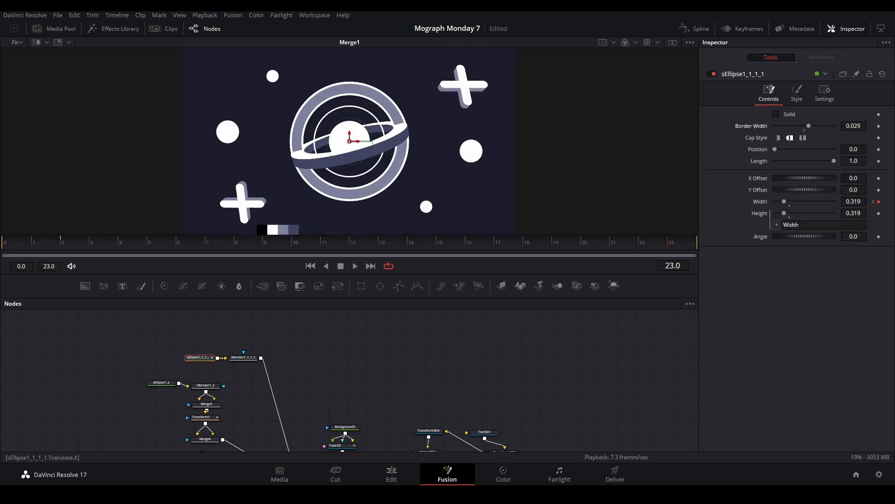
Step: On frame 23, set sEllipse1_1_1_1's Border Width to 0.029 and Width to 0.3, and keyframe Position near 0.047 and Length at 0.0
left_click_drag(861, 203, 852, 203)
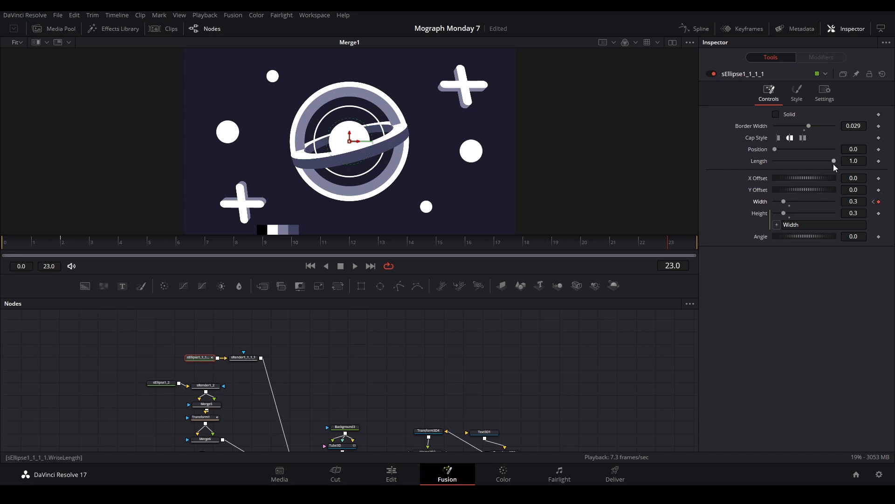
mouse_move(833, 161)
left_mouse_down()
mouse_move(769, 164)
mouse_move(779, 150)
left_mouse_up()
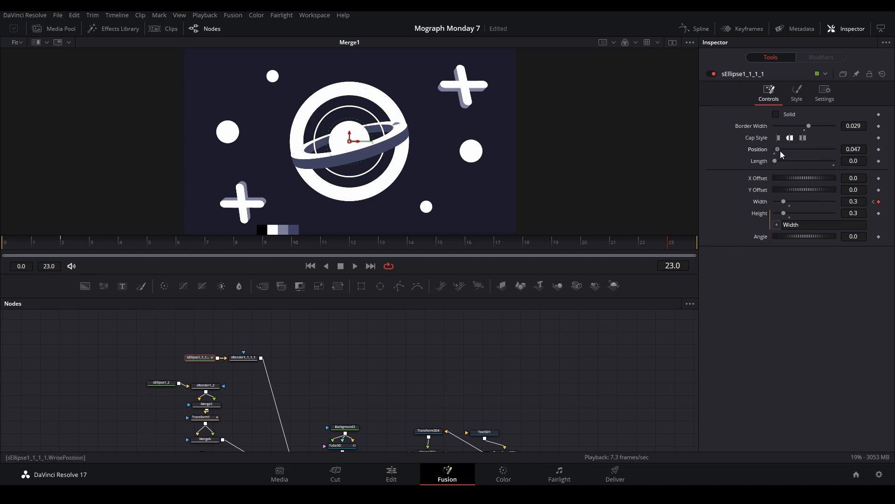
left_click(879, 161)
left_click(879, 150)
Step: Keyframe sEllipse1_1_1_1's Position at 0.859 and Length at 0.055 on frame 0, and play back the animation
left_click(26, 247)
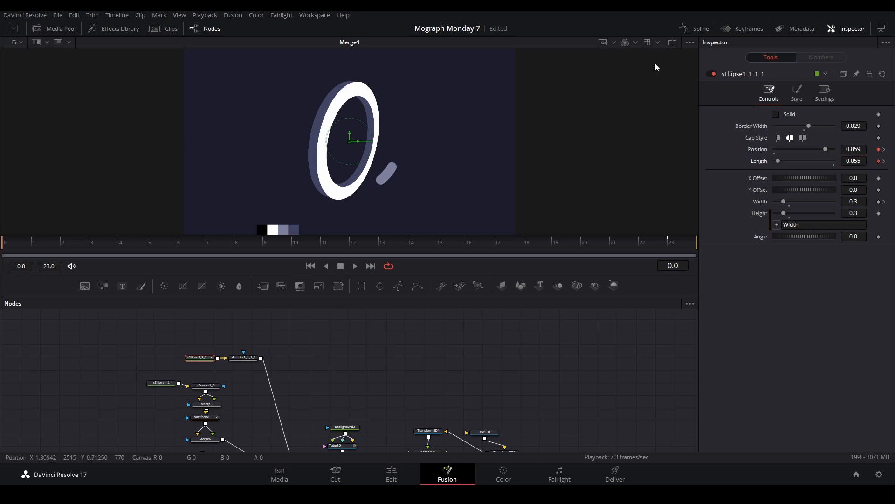
key("space")
key("space")
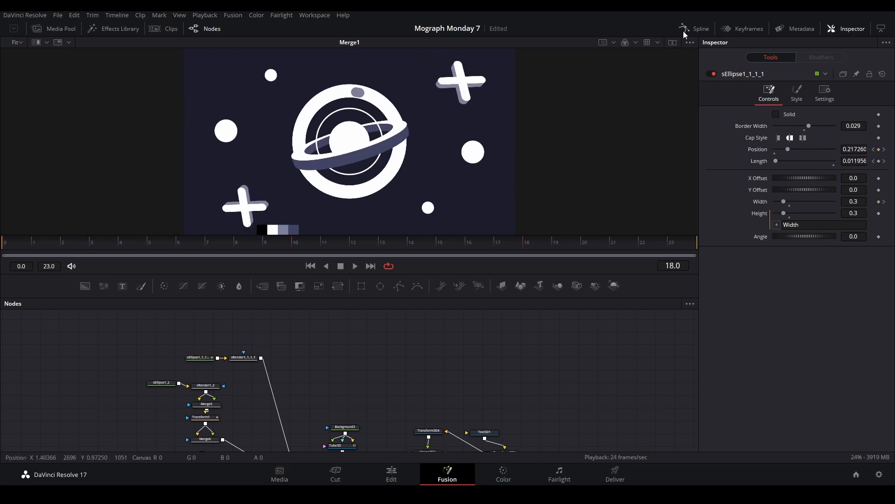
Step: Open sEllipse1_1_1_1's curves in the Spline editor, fit them, and smooth all the Position and Length keyframes
left_click(684, 30)
left_click_drag(240, 362, 136, 364)
scroll(136, 363, "up", 4)
left_click(60, 353)
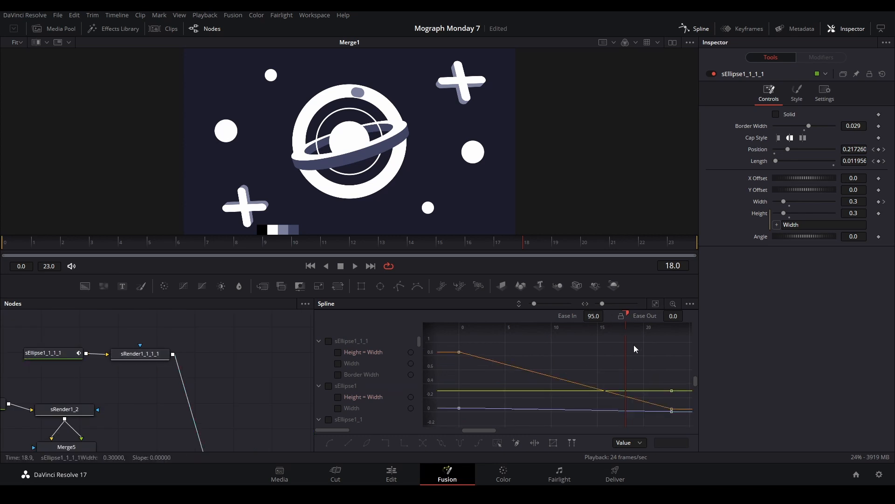
key("t")
left_click(655, 304)
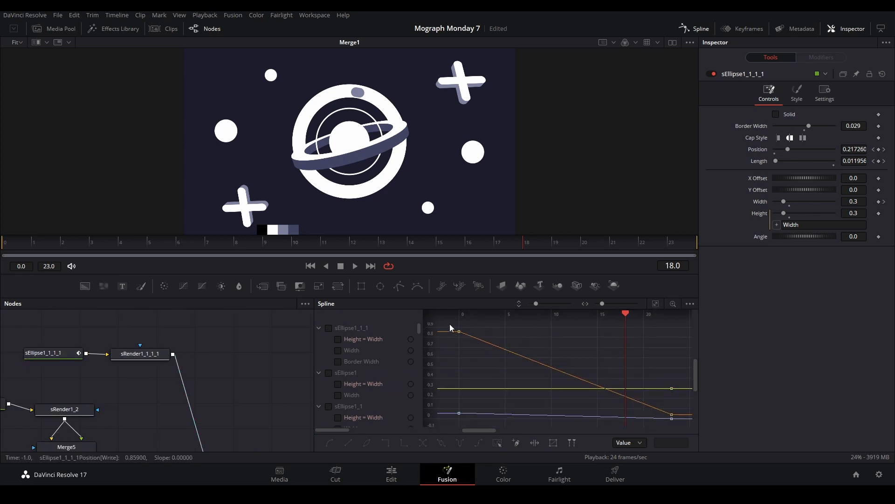
left_click_drag(450, 324, 688, 442)
key("f")
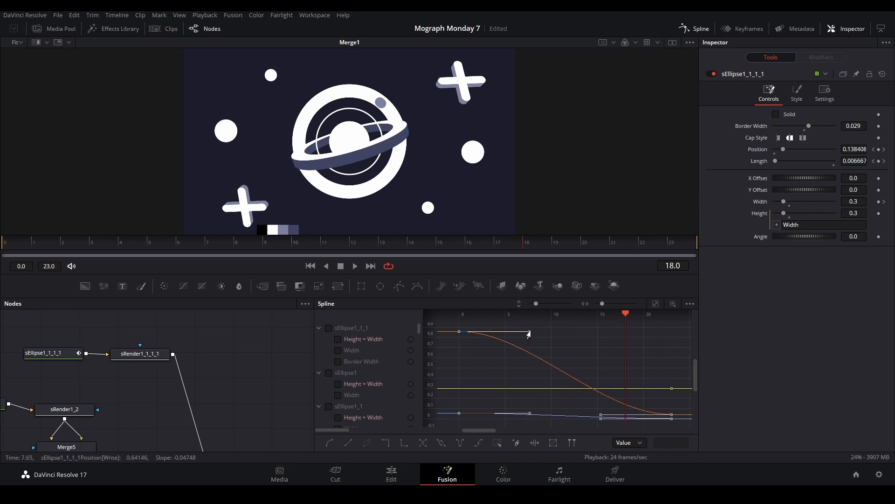
Step: Reshape the start handles of the Position and Length curves for a steep start and gradual ease-out, and play back the result
left_click_drag(528, 333, 469, 407)
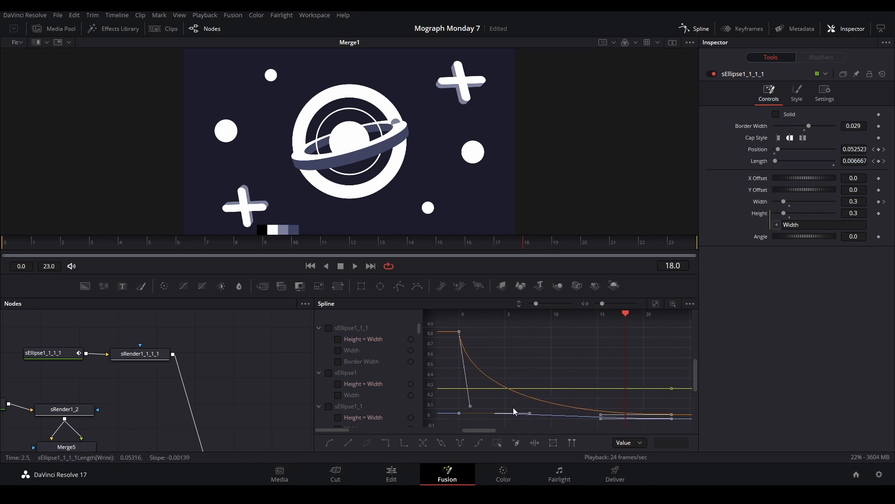
left_click_drag(529, 413, 463, 420)
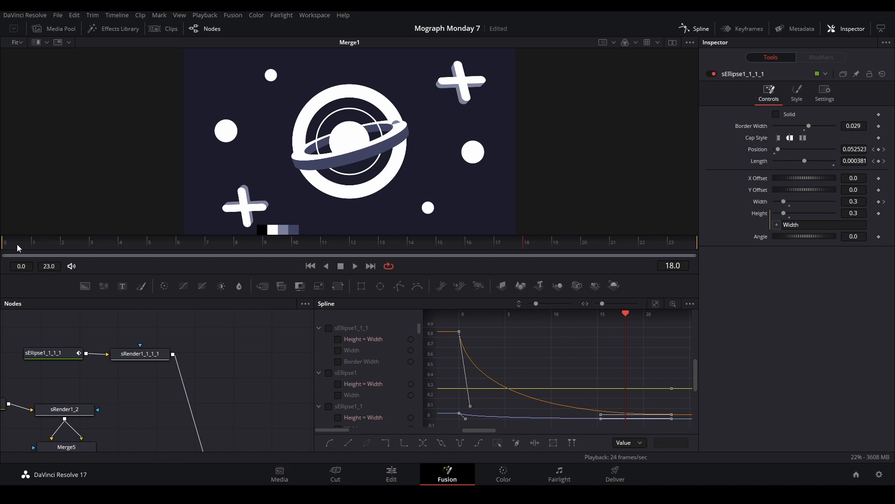
key("space")
key("space")
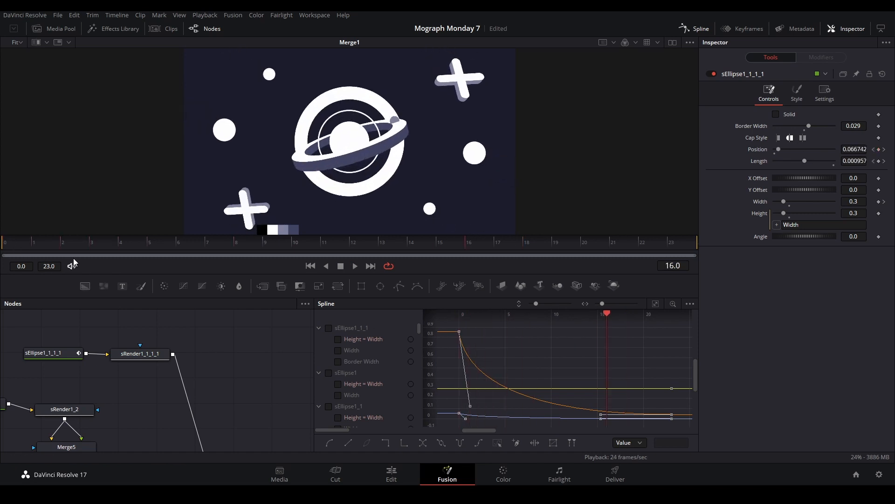
left_click_drag(48, 242, 176, 240)
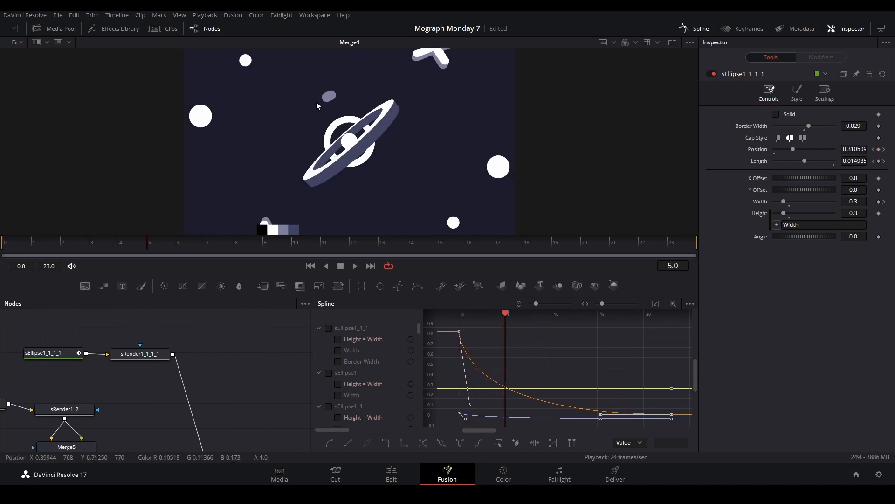
Step: Isolate sEllipse1_1_1_1's Length curve in the Spline editor and adjust the Length value partway through the animation
scroll(351, 381, "down", 1)
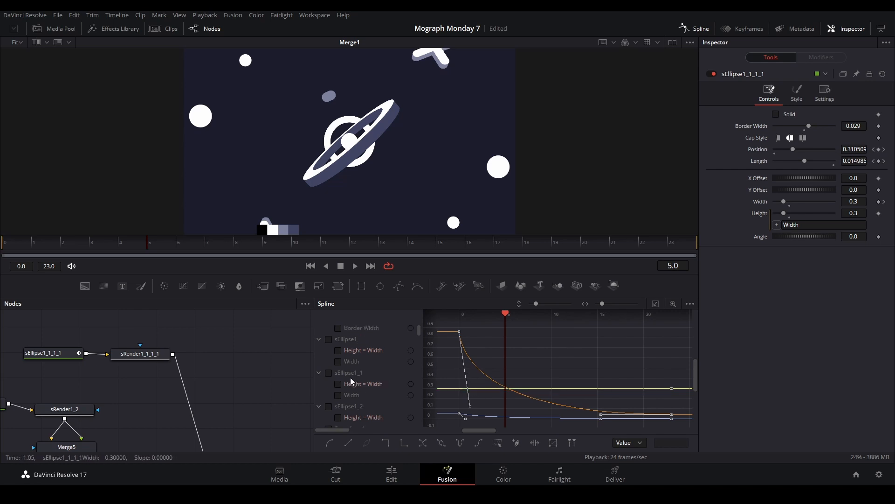
scroll(352, 381, "down", 5)
scroll(371, 370, "up", 2)
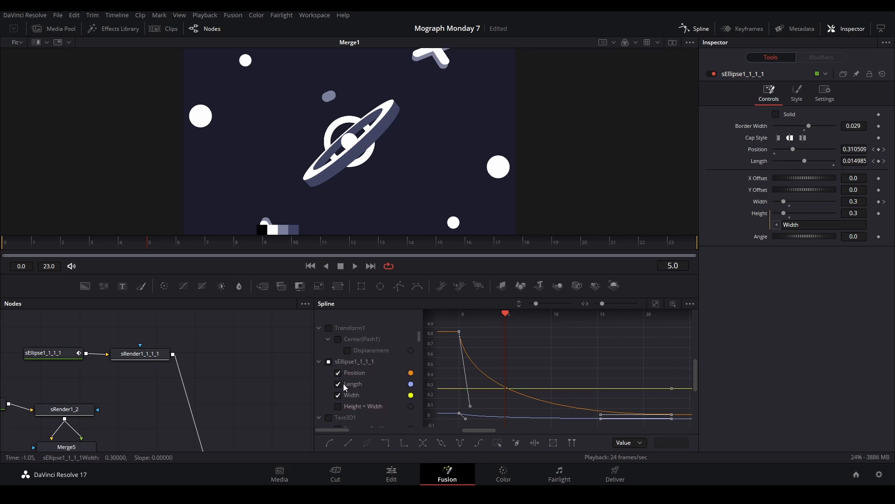
left_click(338, 395)
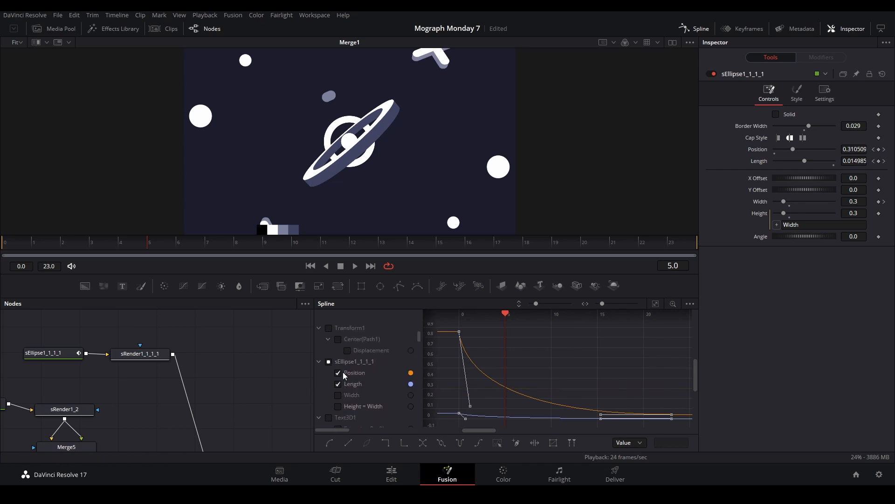
left_click(338, 372)
left_click_drag(324, 242, 176, 259)
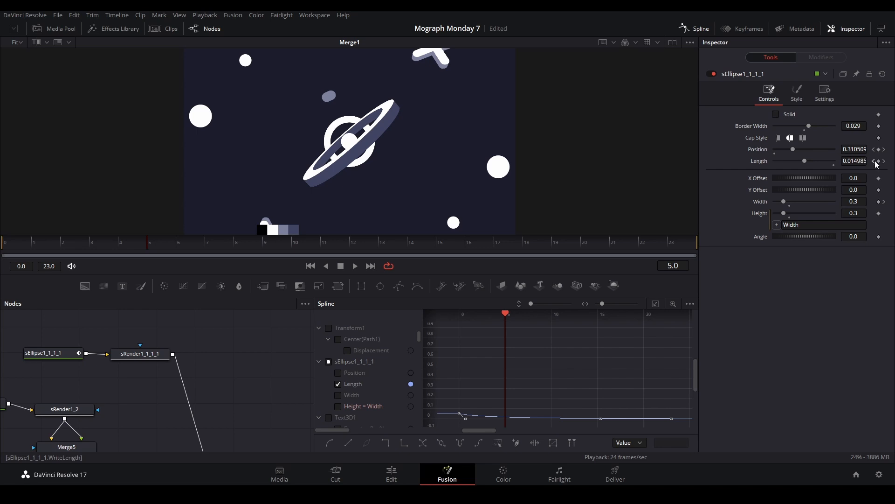
mouse_move(854, 163)
left_mouse_down()
mouse_move(894, 163)
mouse_move(853, 161)
left_mouse_up()
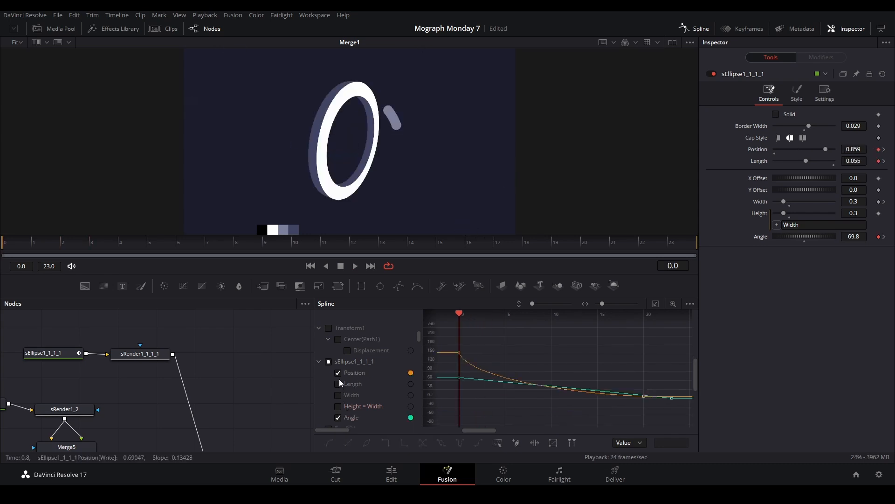
Step: Isolate and fit sEllipse1_1_1_1's Angle curve, ease it with a steep start and gradual end, play back, and close the Spline editor
left_click(338, 373)
left_click(655, 304)
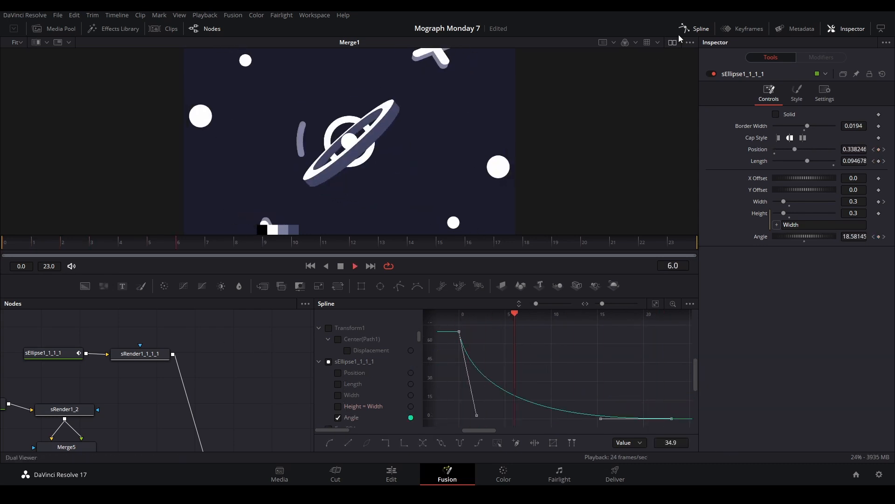
left_click(694, 29)
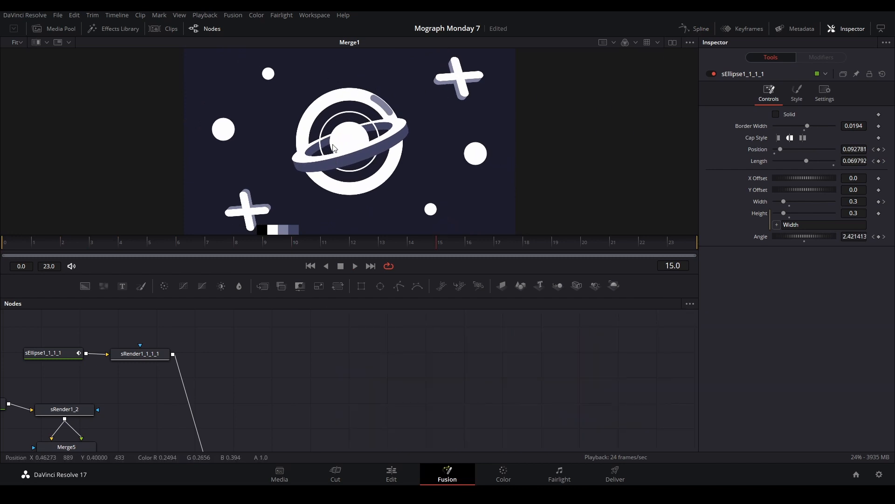
Step: Duplicate the Text3D1 plus-sign node into the empty space of the node graph
scroll(224, 372, "down", 3)
left_click_drag(244, 407, 178, 323)
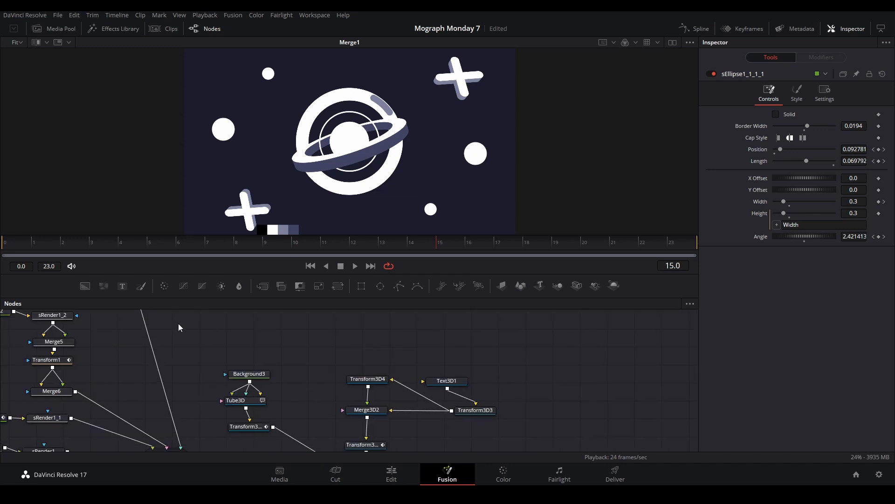
left_click_drag(322, 389, 224, 338)
mouse_move(431, 420)
left_mouse_down()
mouse_move(335, 386)
mouse_move(306, 363)
left_mouse_up()
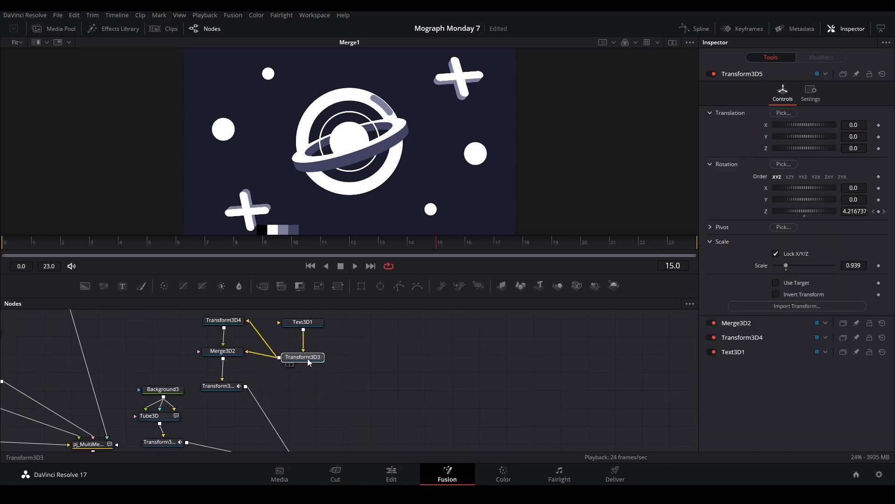
left_click(309, 327)
key("ctrl+c")
key("ctrl+v")
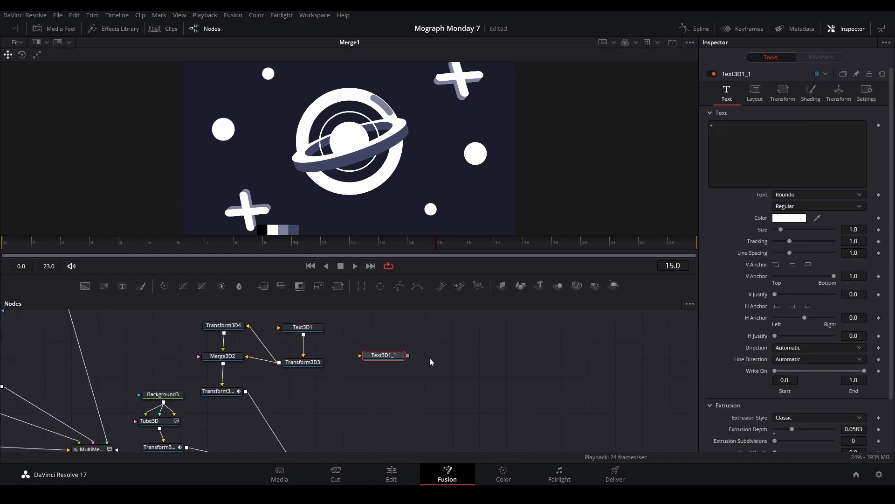
Step: View the duplicated Text3D1_1 node, replace its text with "(", and reposition the node lower in the graph
key("2")
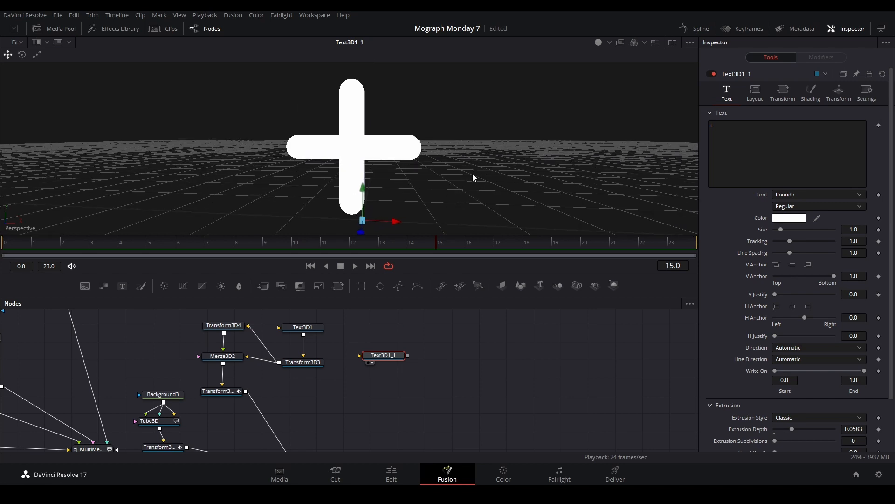
left_click(768, 131)
key("BackSpace")
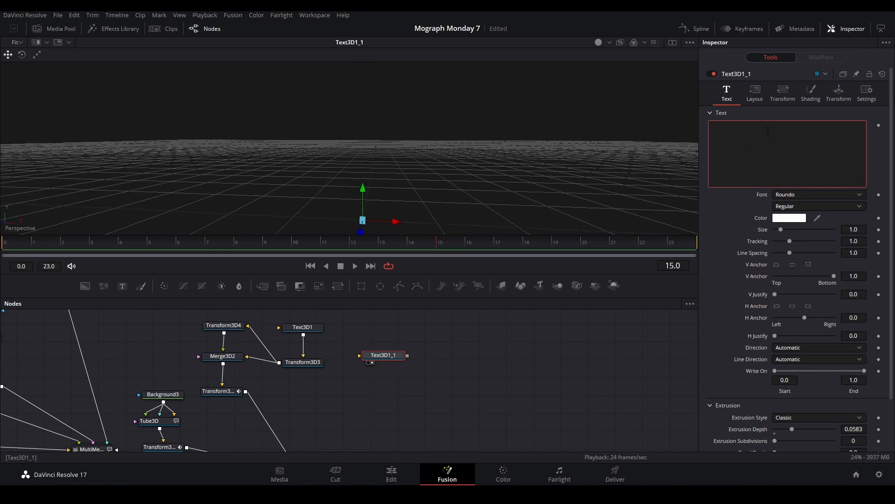
type("(")
left_click_drag(397, 355, 399, 384)
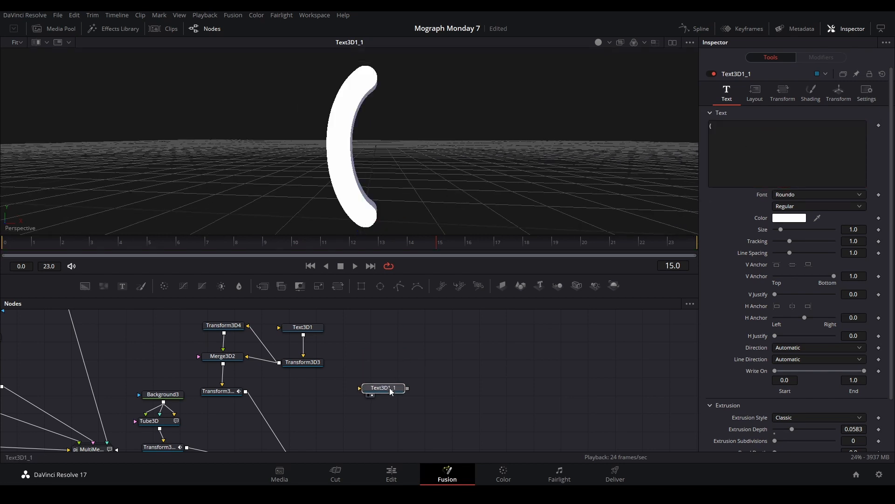
Step: Connect Text3D1_1 into Merge3D1 and show the Merge2 composite in the viewer
scroll(399, 384, "down", 2)
left_click_drag(400, 345, 283, 433)
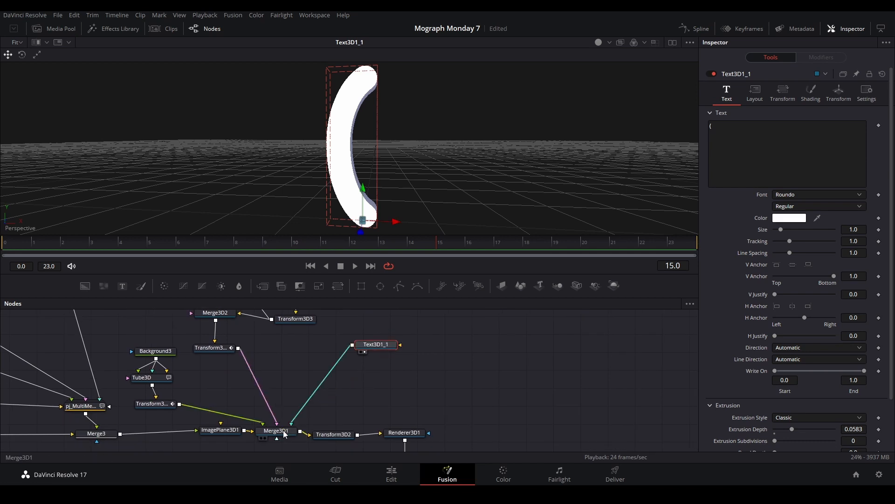
left_click(283, 433)
left_click_drag(355, 432, 296, 313)
left_click(359, 384)
key("1")
left_click_drag(370, 337, 382, 417)
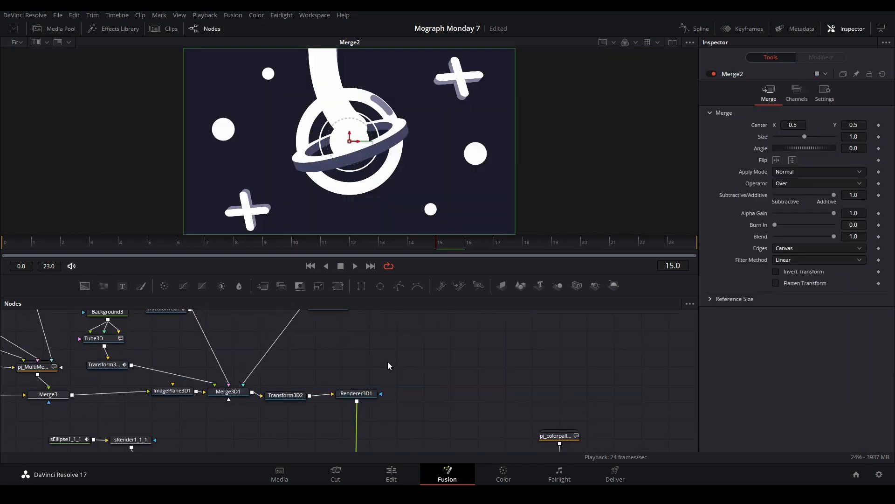
scroll(333, 379, "up", 2)
Step: Add a Transform 3D node after Text3D1_1
left_click(345, 353)
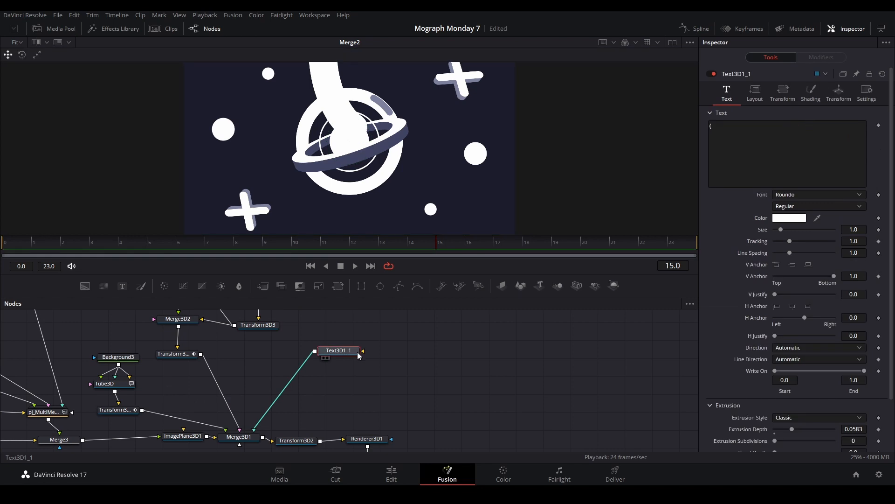
key("shift+space")
type("3xf")
key("Return")
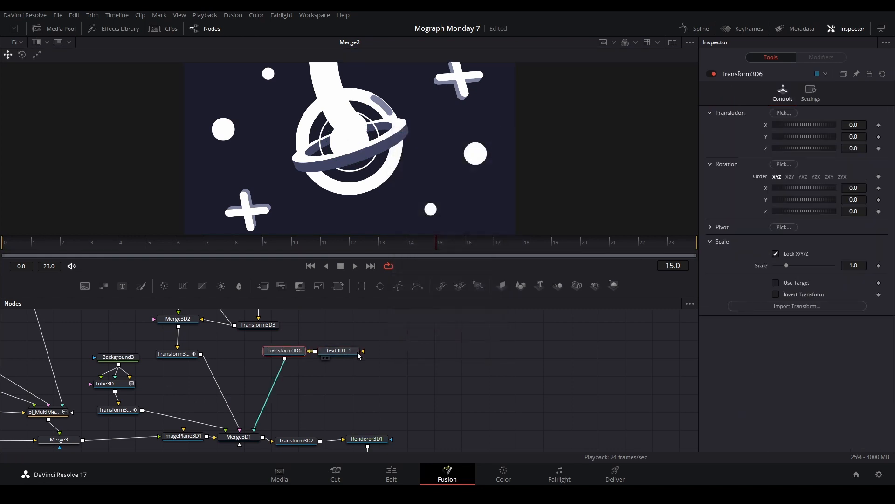
Step: View Transform3D6 and move its pivot to X 0.274 and Y 0.254
left_click_drag(291, 354, 380, 200)
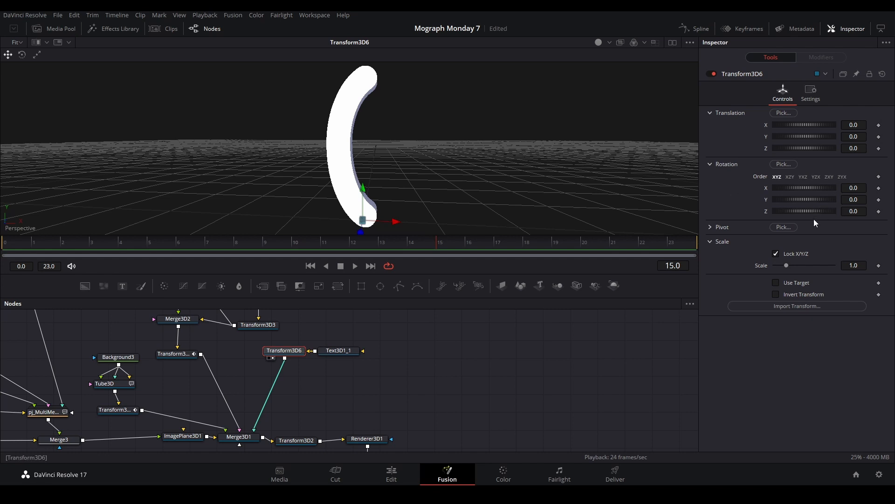
left_click(745, 229)
left_click_drag(805, 251, 876, 240)
Step: Show Merge3D1 in the viewer and set Transform3D6's Scale to 0.586
left_click(390, 376)
left_click(238, 437)
scroll(237, 437, "down", 1)
key("1")
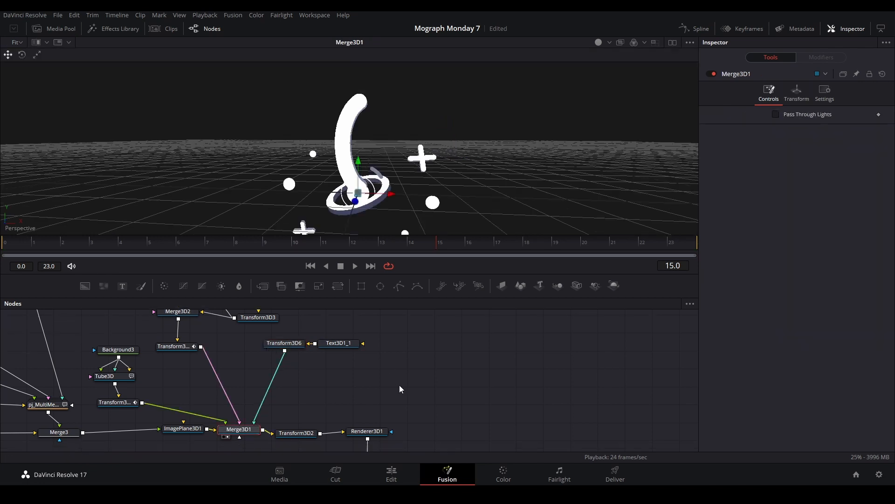
left_click(285, 343)
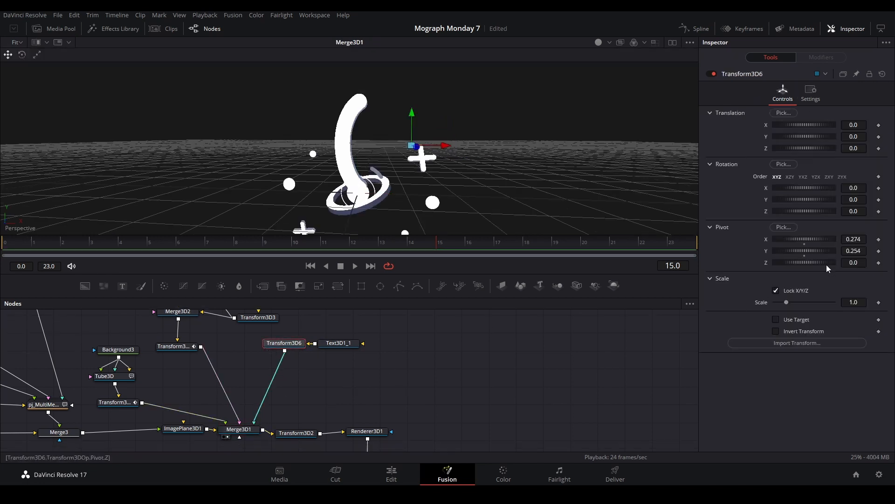
left_click_drag(860, 303, 847, 303)
left_click(391, 381)
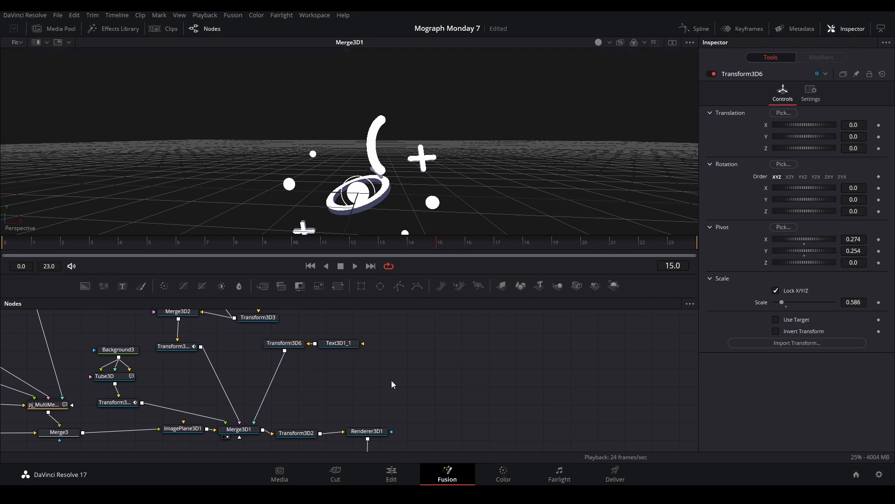
Step: Add a second Transform 3D after Transform3D6, with Scale 0.419 and Translation X -0.151 and Y -0.121
left_click(284, 346)
key("shift+space")
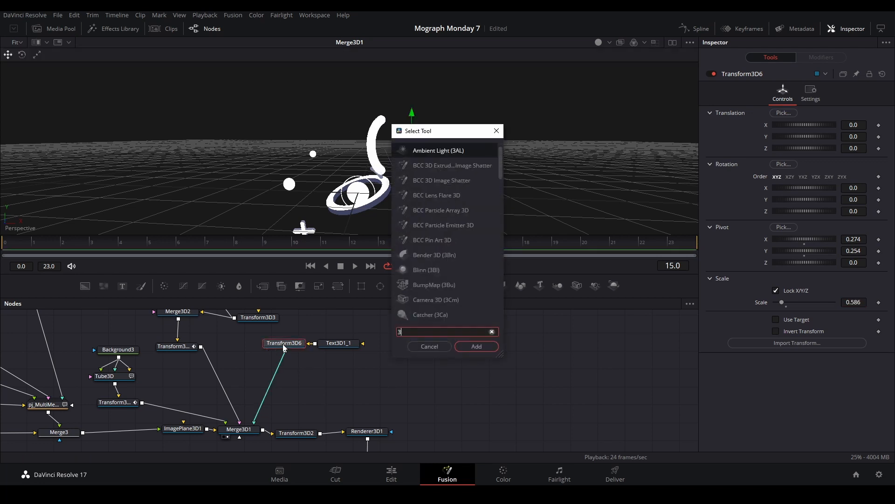
type("3x")
key("Return")
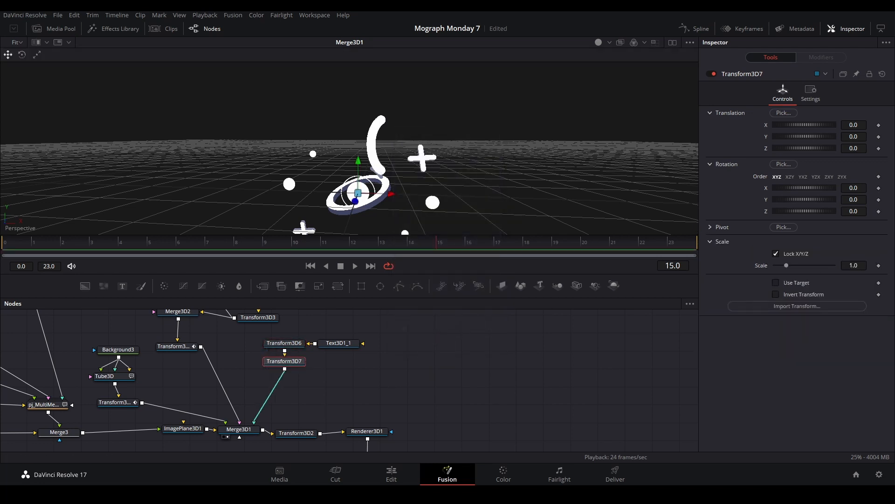
left_click_drag(856, 265, 841, 266)
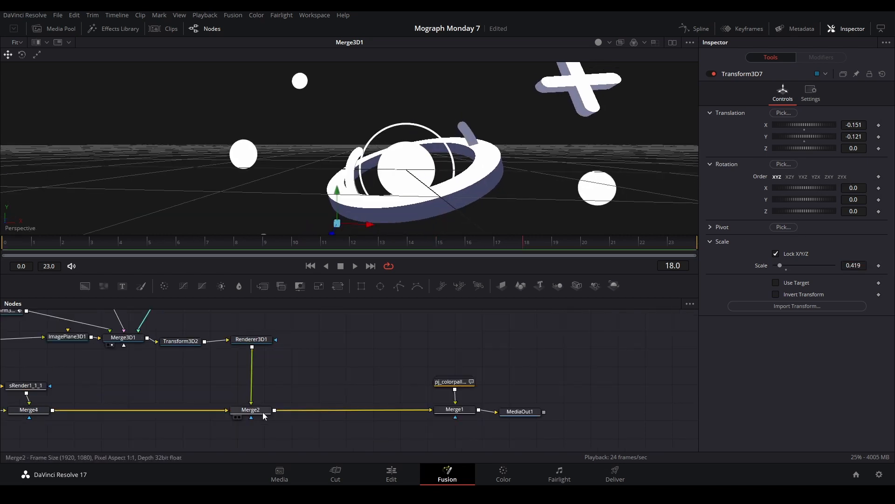
Step: Show Merge2 in the viewer and set Transform3D6's rotation order to ZYX with Y rotation 120.3
left_click(250, 410)
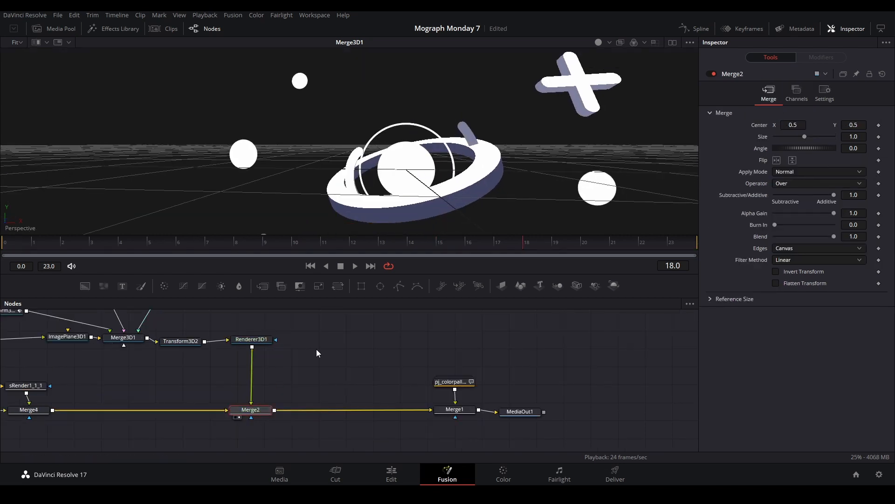
left_click_drag(282, 363, 269, 450)
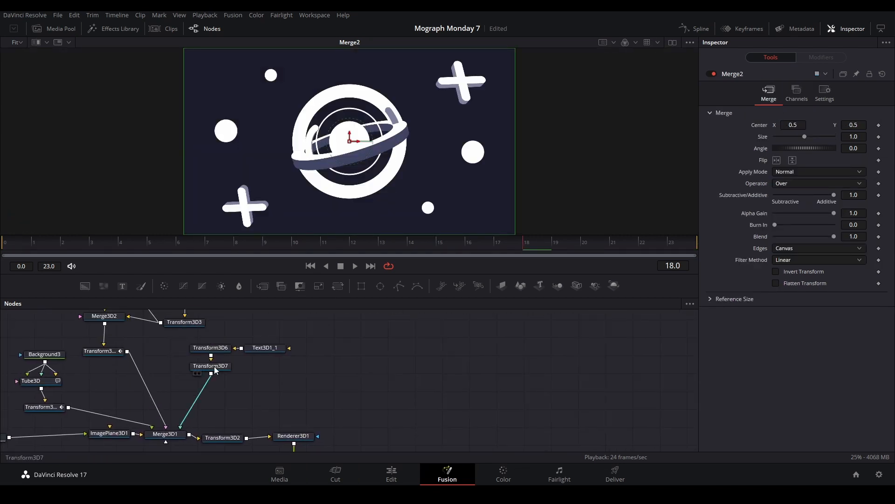
left_click(214, 369)
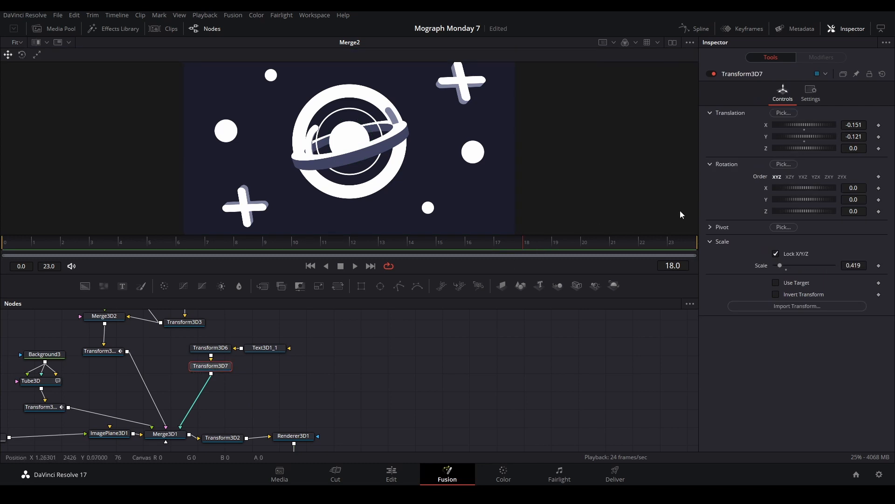
left_click(226, 351)
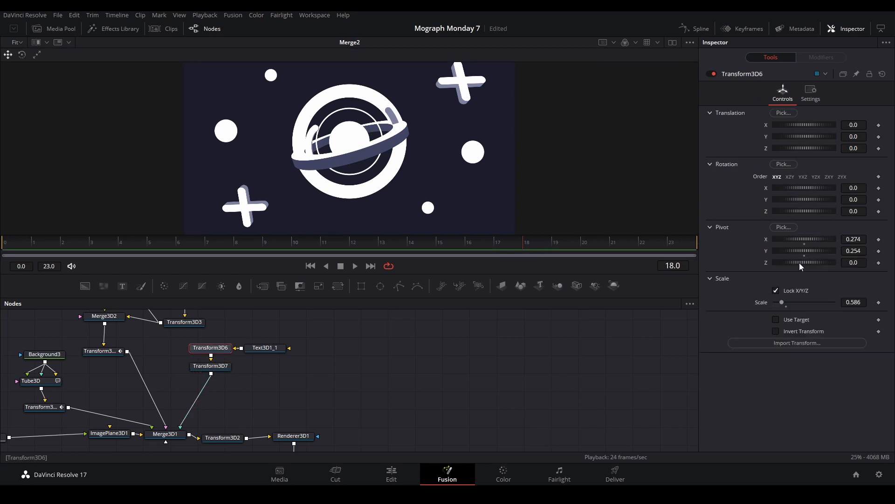
left_click_drag(853, 211, 799, 211)
left_click(218, 367)
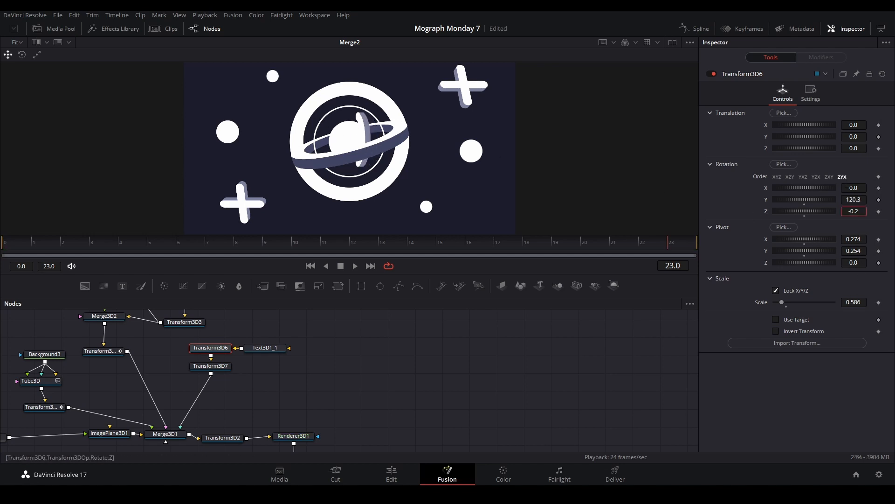
Step: Set Transform3D6's Z rotation to 155.6, X translation to 0.022 and Scale to 0.442
left_click_drag(805, 211, 849, 211)
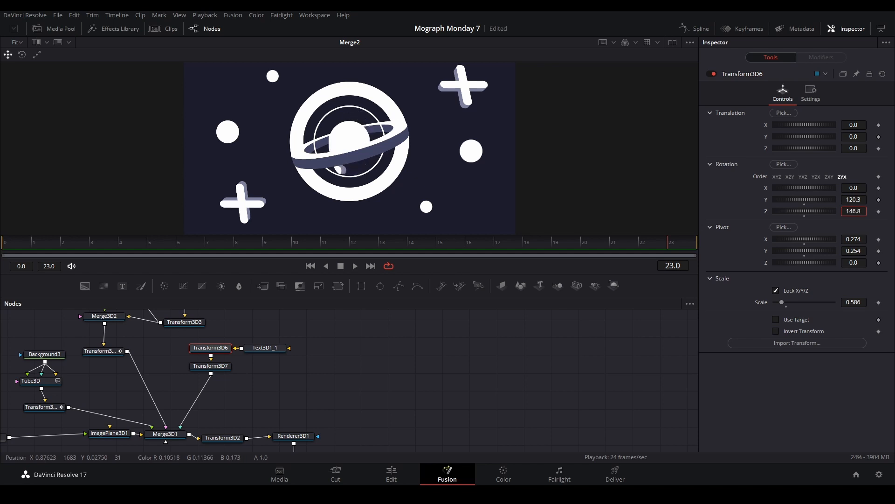
left_click_drag(805, 211, 804, 211)
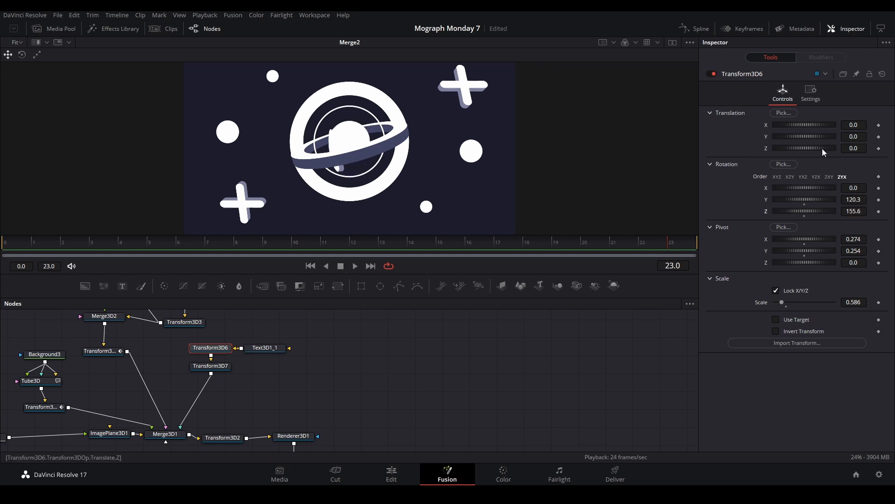
left_click_drag(805, 124, 807, 124)
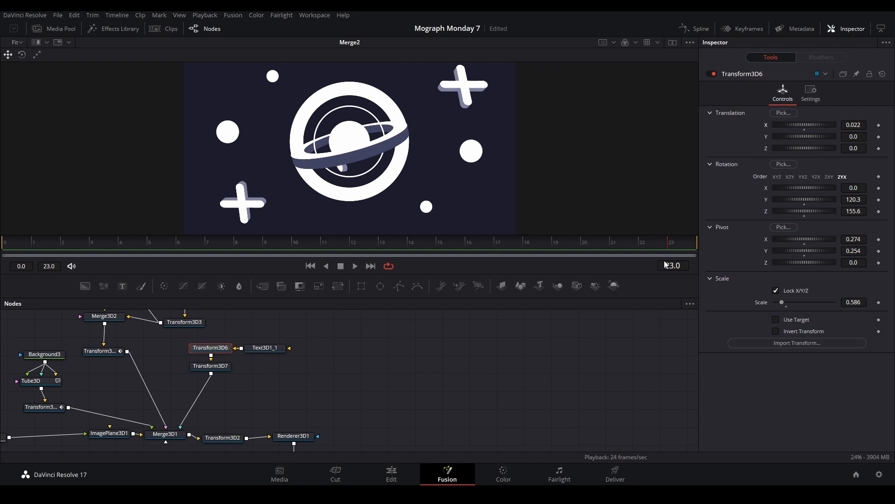
left_click_drag(862, 304, 839, 304)
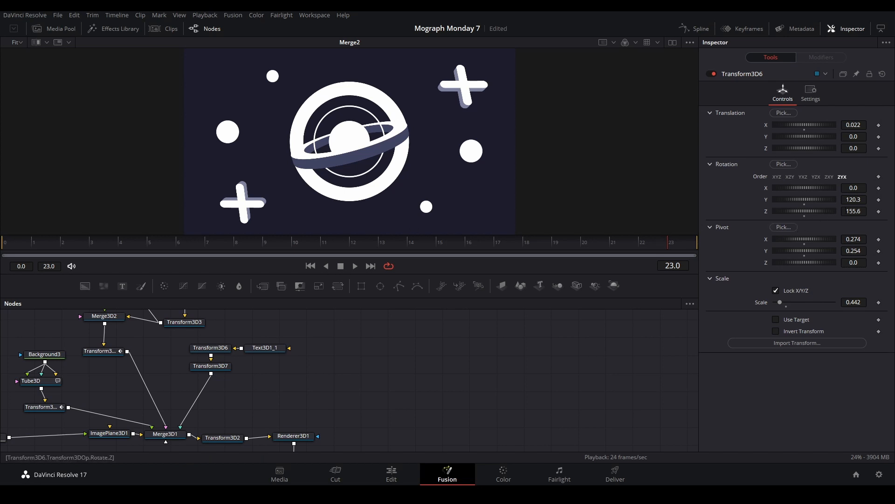
Step: Keyframe Transform3D6's Z rotation at 155.6 on frame 23 and at -140.6 on frame 0
left_click_drag(854, 212, 696, 210)
left_click_drag(355, 208, 9, 210)
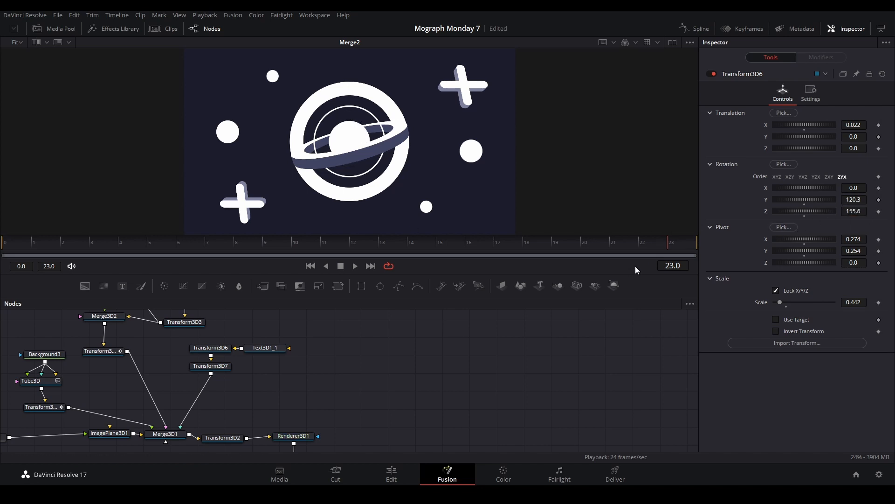
left_click(879, 211)
left_click(42, 248)
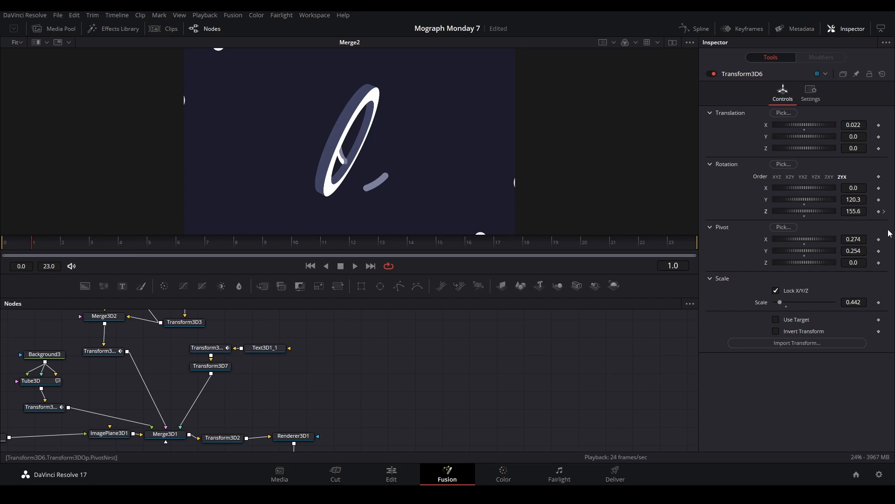
left_click(16, 247)
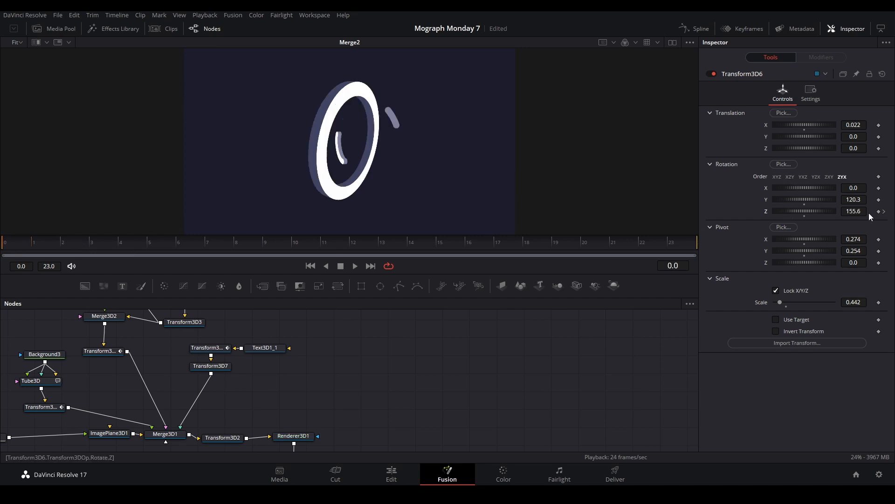
left_click_drag(804, 211, 737, 211)
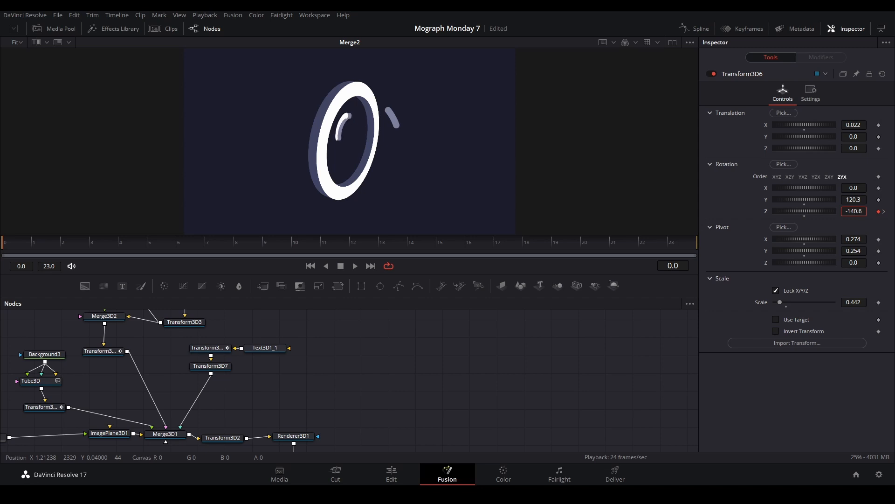
Step: Play the animation, move Transform3D6's ending Z rotation keyframe to frame 20 in the spline curve, and replay it
key("space")
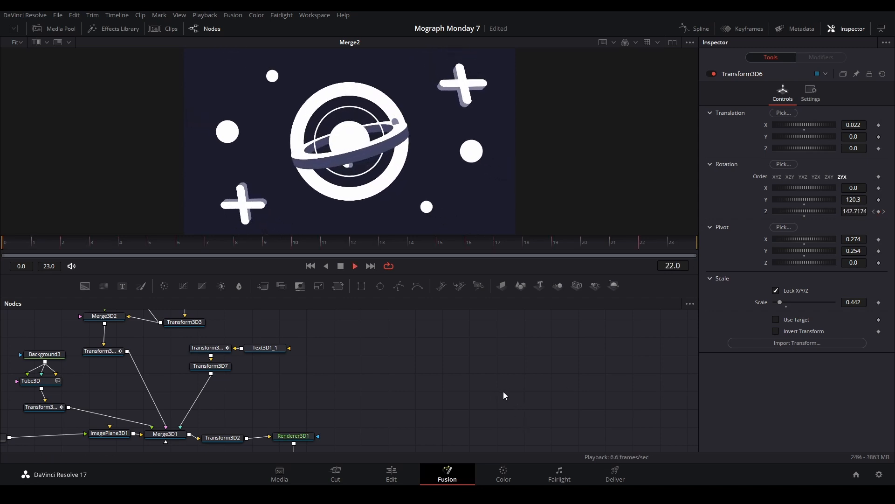
key("space")
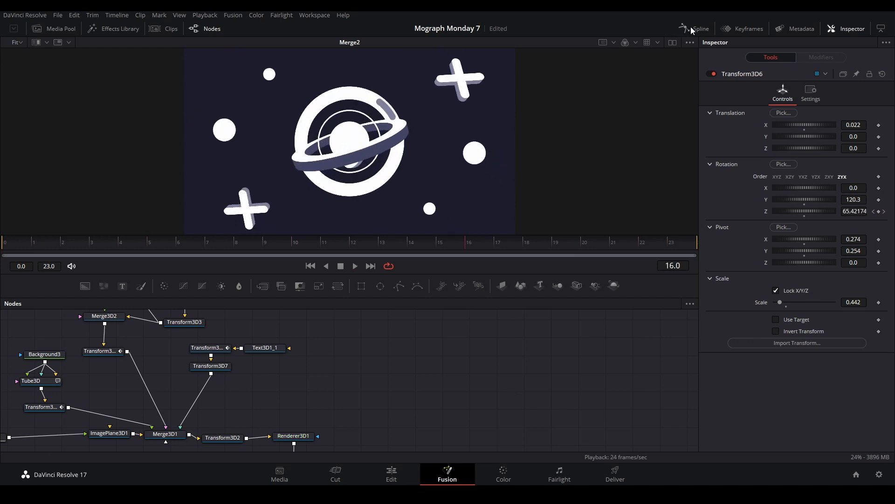
left_click(693, 30)
left_click_drag(489, 250, 587, 250)
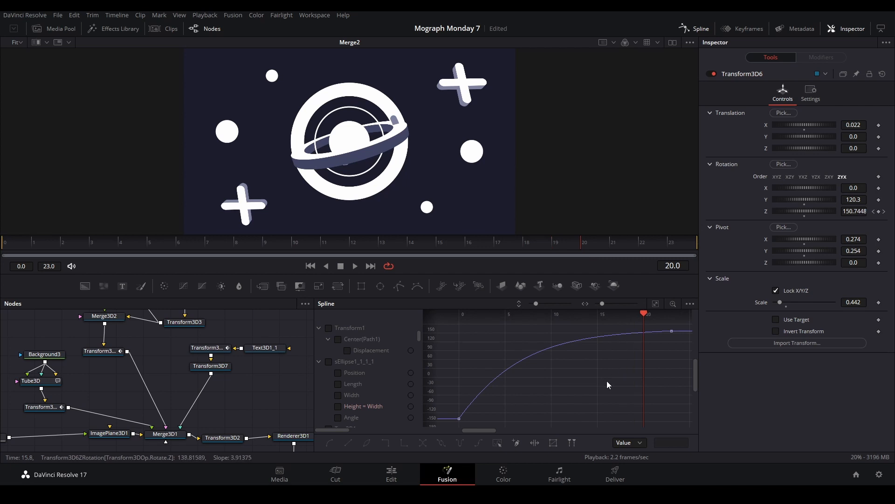
left_click_drag(671, 330, 635, 332)
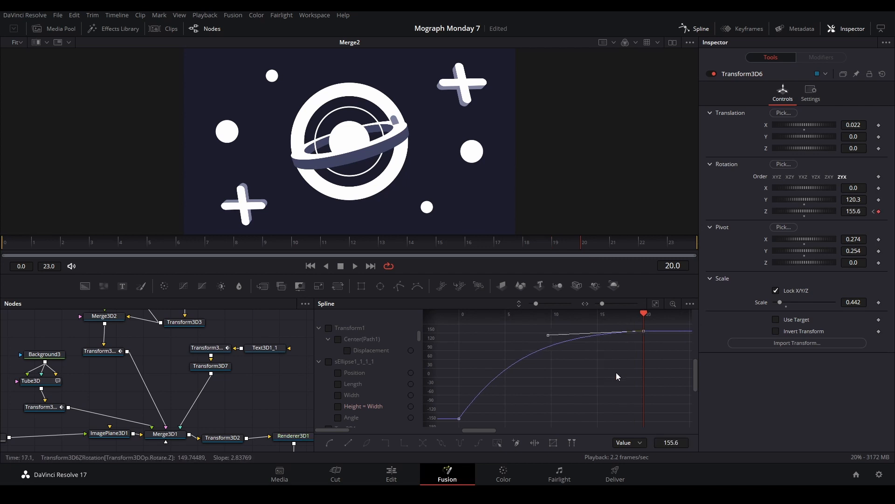
key("space")
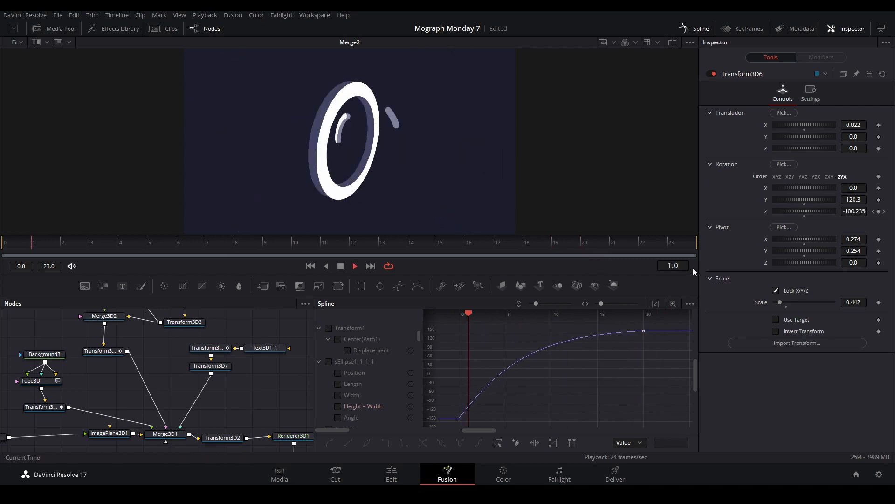
Step: At frame 23, set the keyframed Width of sEllipse1 to 0.145
left_click(673, 245)
left_click_drag(55, 403, 422, 363)
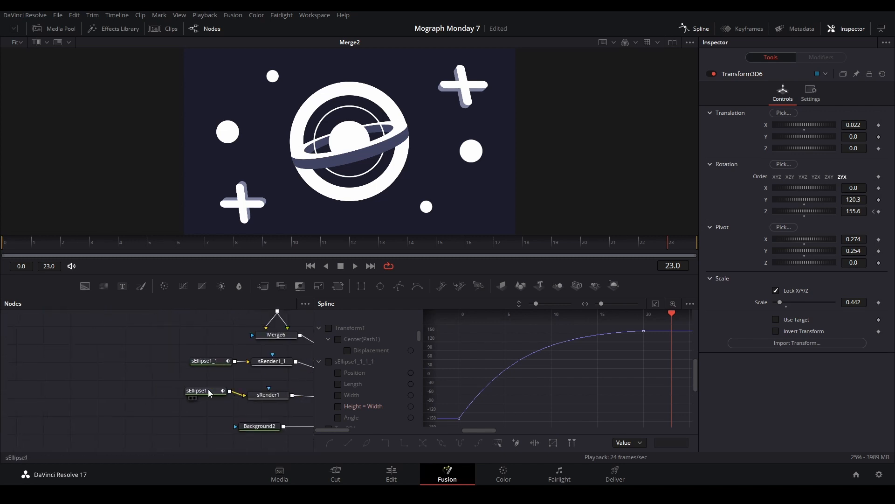
left_click(211, 392)
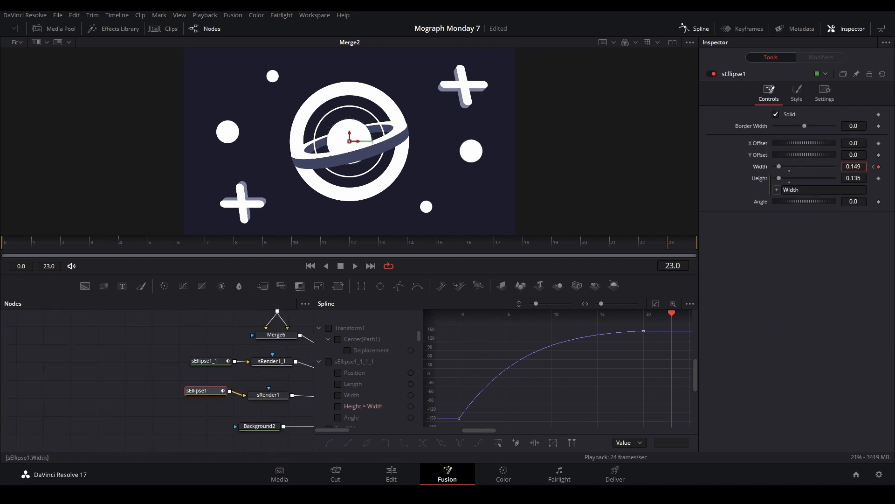
left_click_drag(854, 166, 857, 166)
Step: Set Transform3D6's Scale to 0.499, checking the inner arc's size during playback
left_click_drag(294, 356, 127, 359)
left_click_drag(315, 385, 104, 395)
left_click_drag(263, 375, 56, 382)
left_click_drag(363, 364, 536, 356)
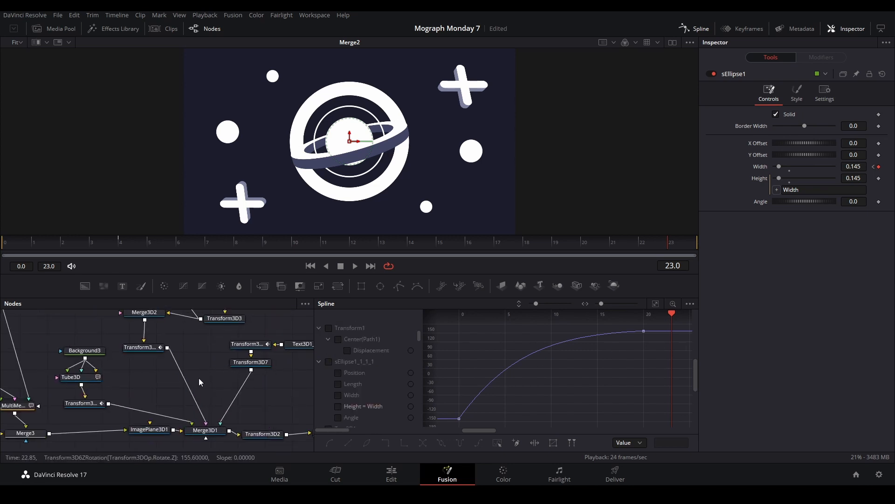
left_click_drag(265, 364, 196, 392)
left_click(200, 373)
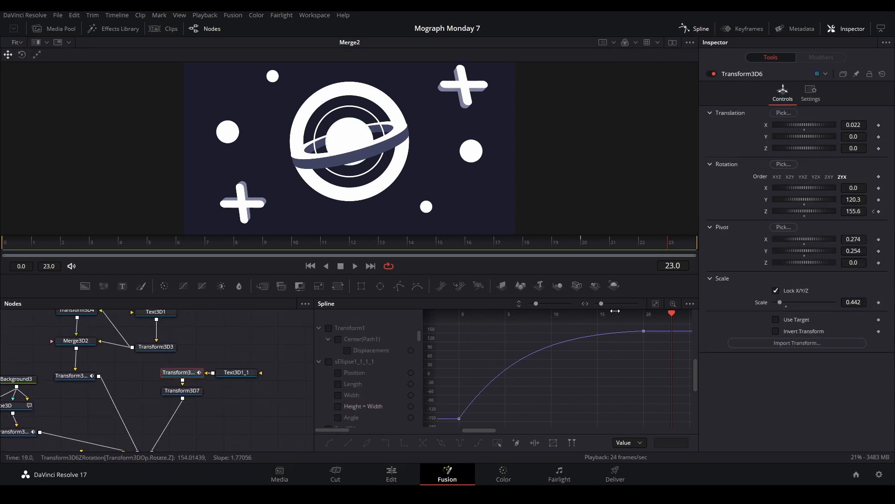
left_click_drag(541, 250, 494, 251)
left_click_drag(431, 247, 33, 242)
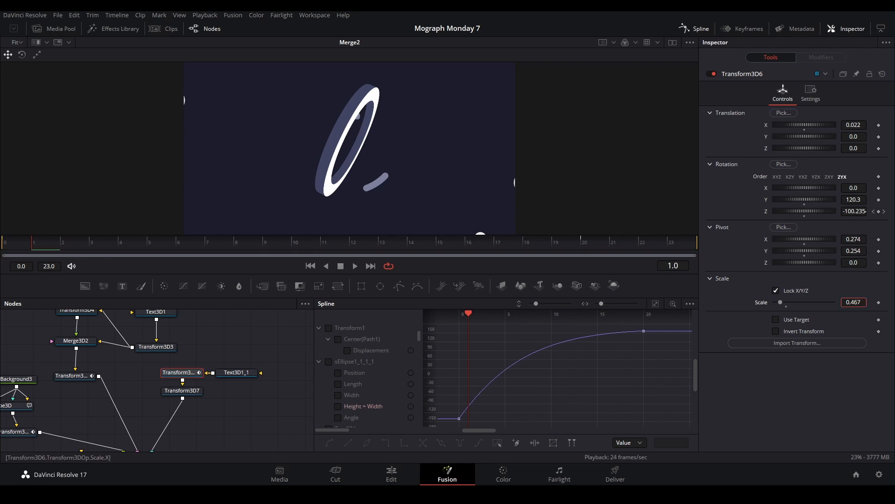
key("space")
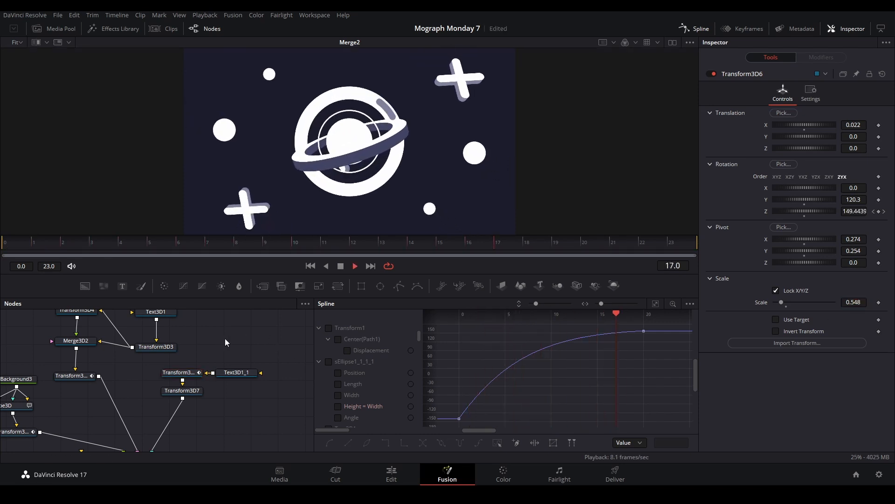
key("space")
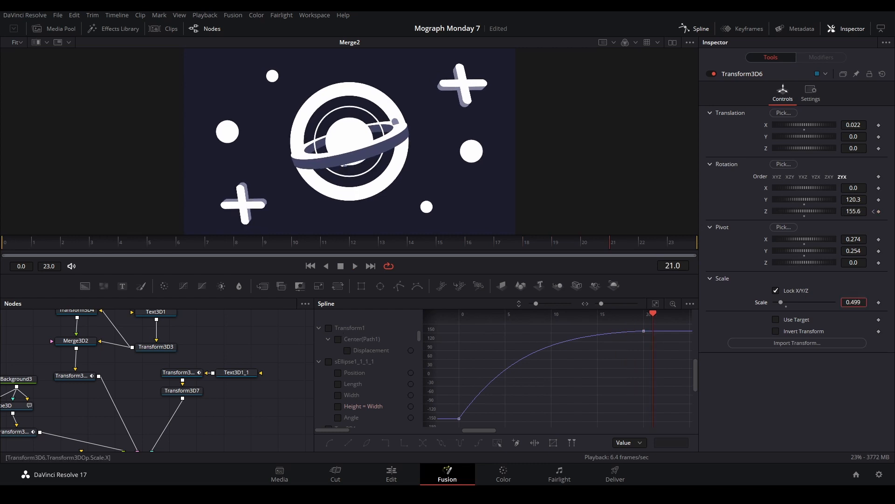
Step: Slightly increase Transform3D6's Z rotation keyframe at frame 20 and select Text3D1_1
left_click(874, 212)
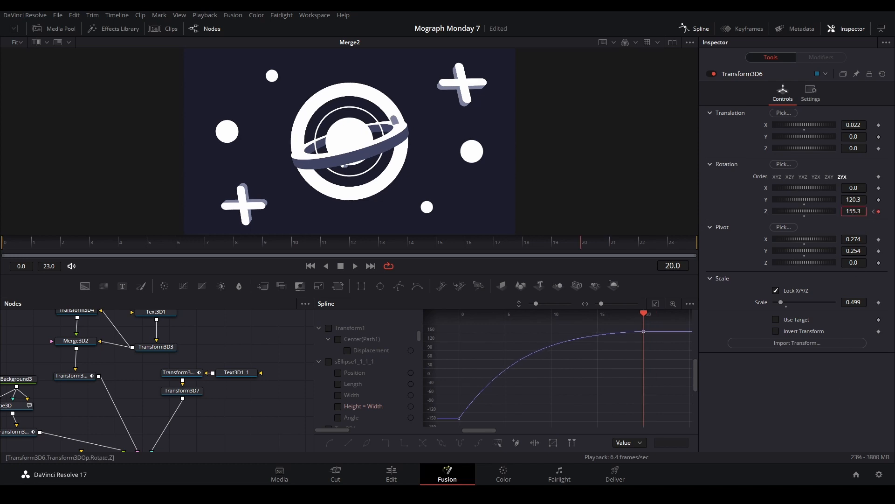
left_click_drag(805, 211, 811, 211)
left_click(239, 370)
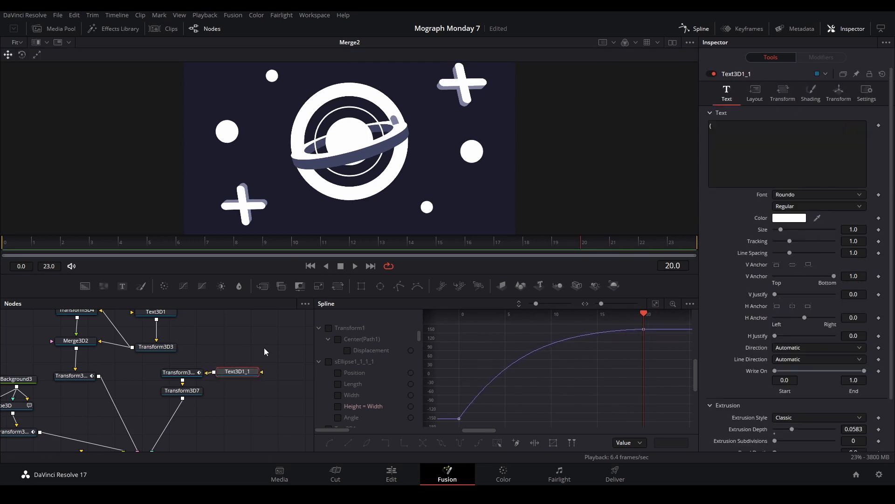
Step: Play the composition from its first frame on the Edit page to review the arc's motion
left_click(3, 243)
key("space")
left_click(391, 474)
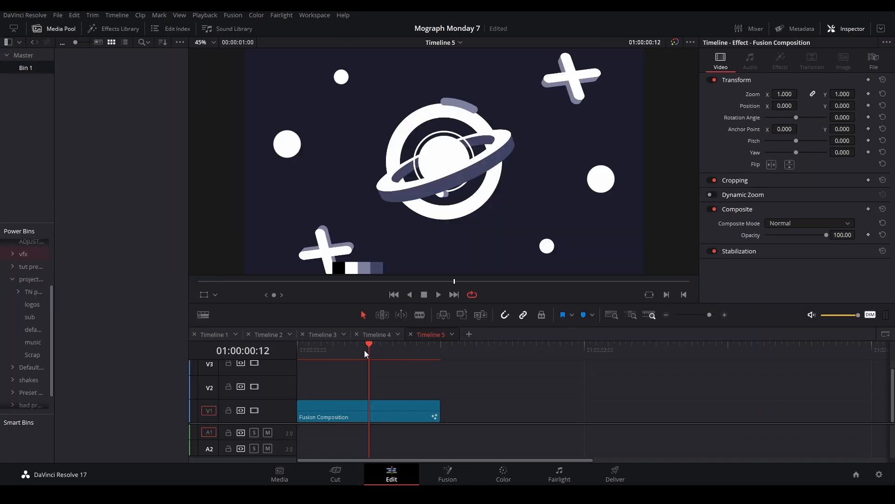
left_click_drag(364, 350, 298, 350)
key("space")
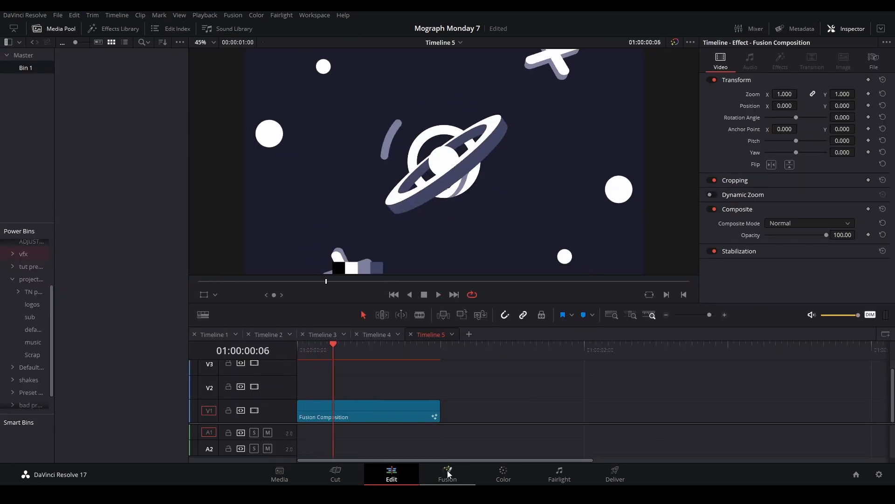
left_click(447, 471)
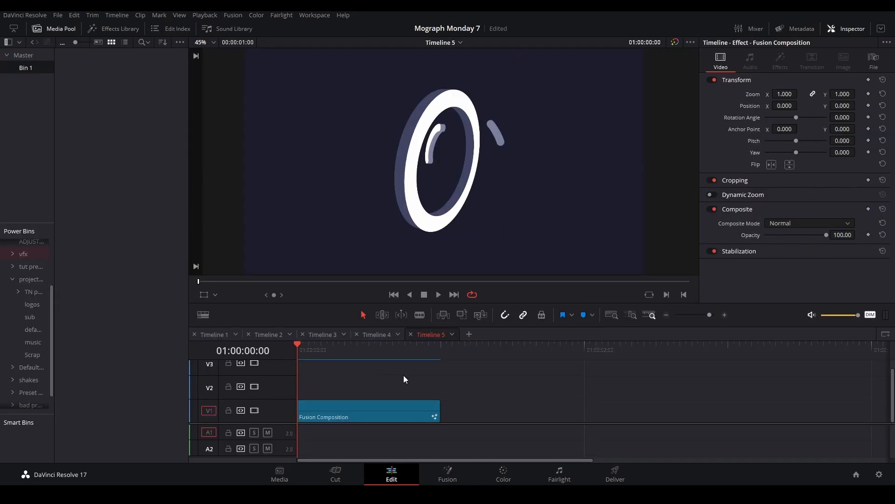
key("space")
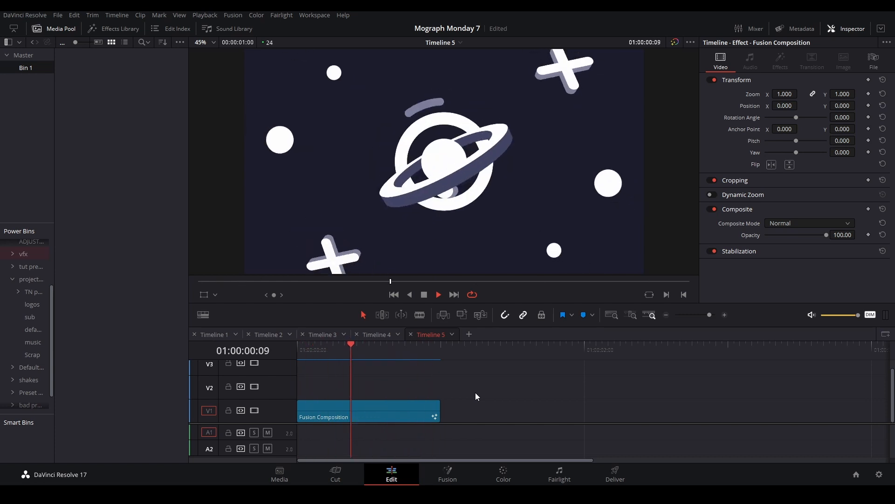
key("space")
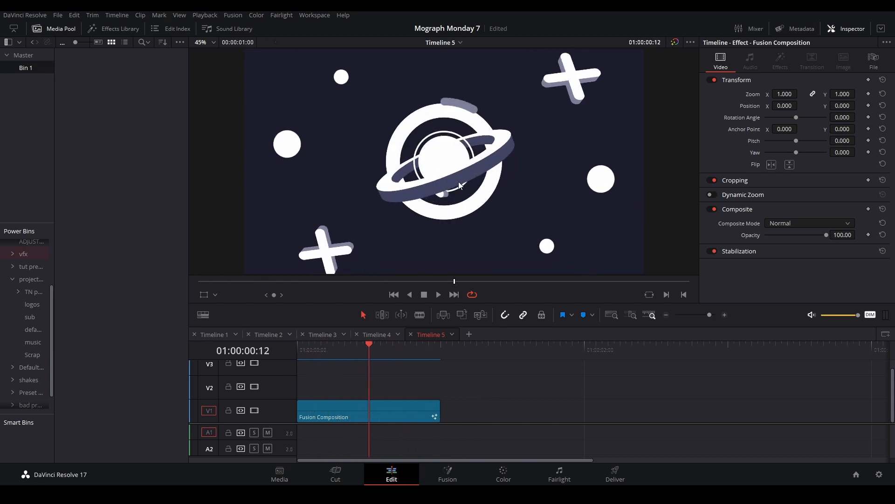
Step: Enable Motion Blur with Quality 4 on Fusion's Transform1 node and play the result on the Edit page
left_click(448, 474)
left_click_drag(56, 345, 154, 368)
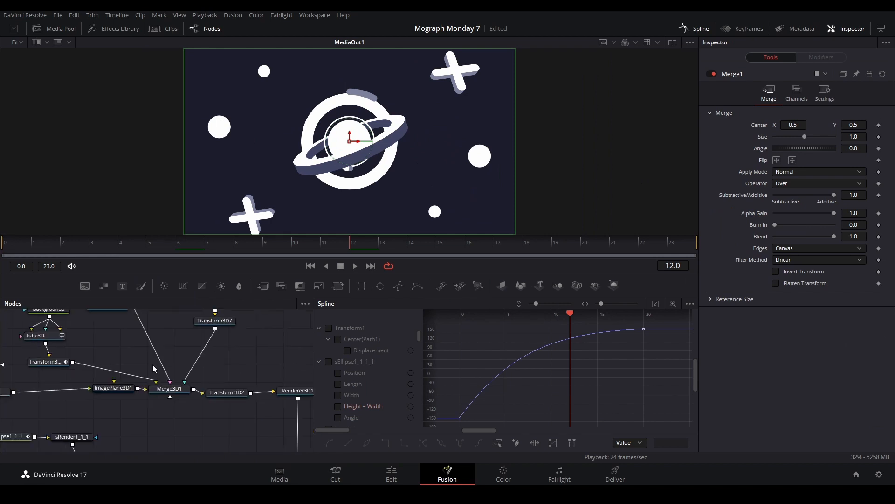
left_click_drag(56, 371, 217, 376)
left_click_drag(59, 382, 68, 413)
left_click_drag(196, 344, 166, 395)
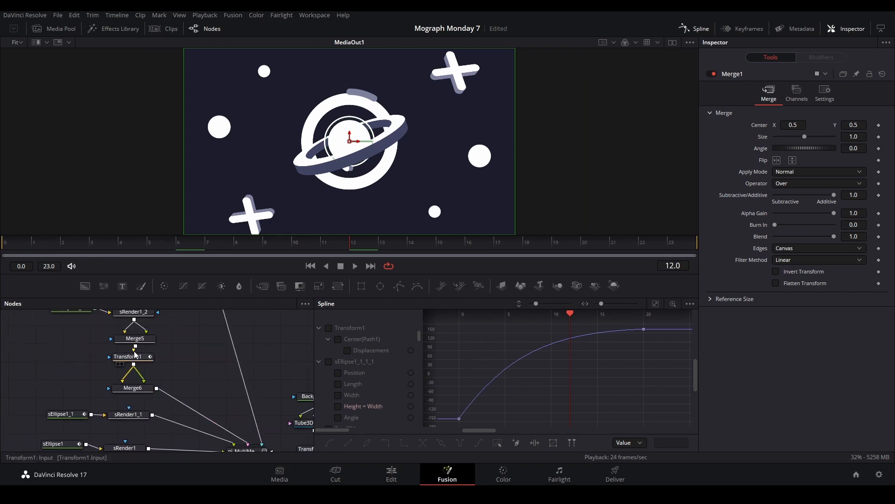
left_click(134, 356)
left_click(128, 356)
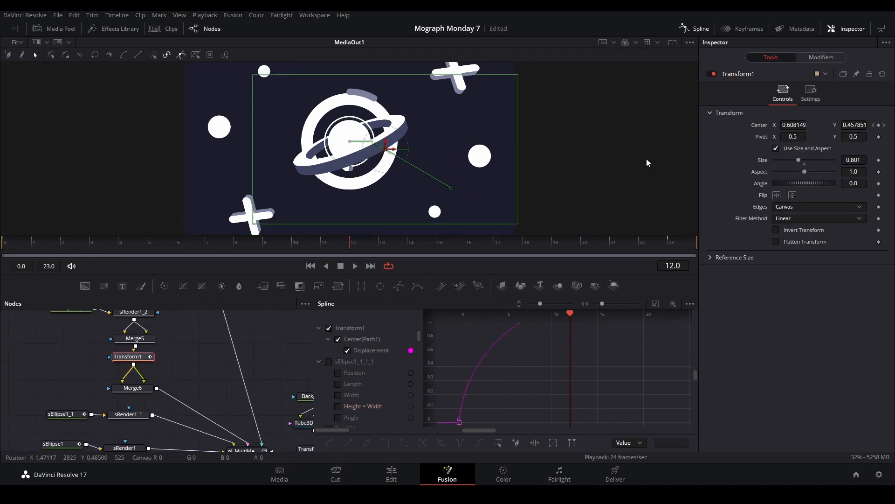
left_click(695, 28)
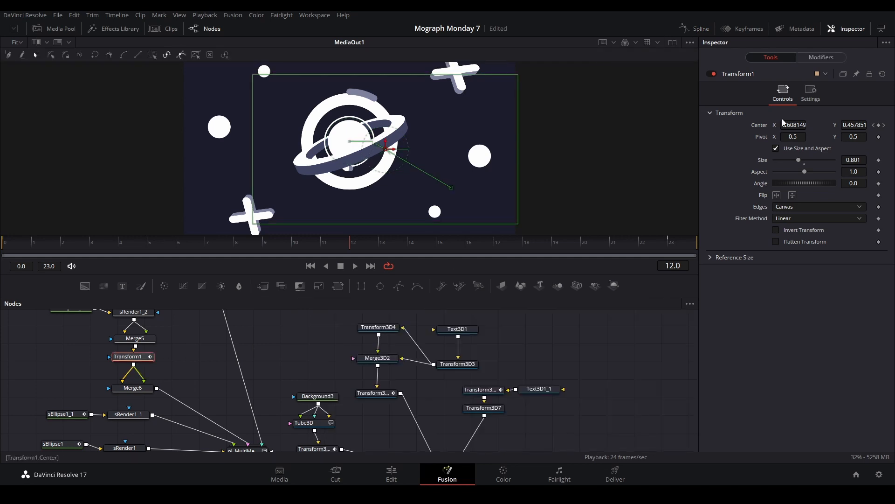
left_click(812, 96)
left_click(793, 211)
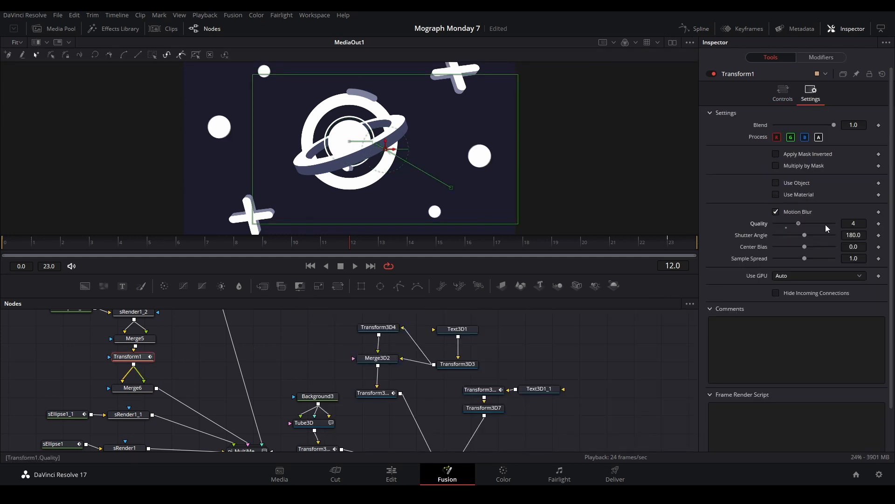
left_click(410, 474)
key("space")
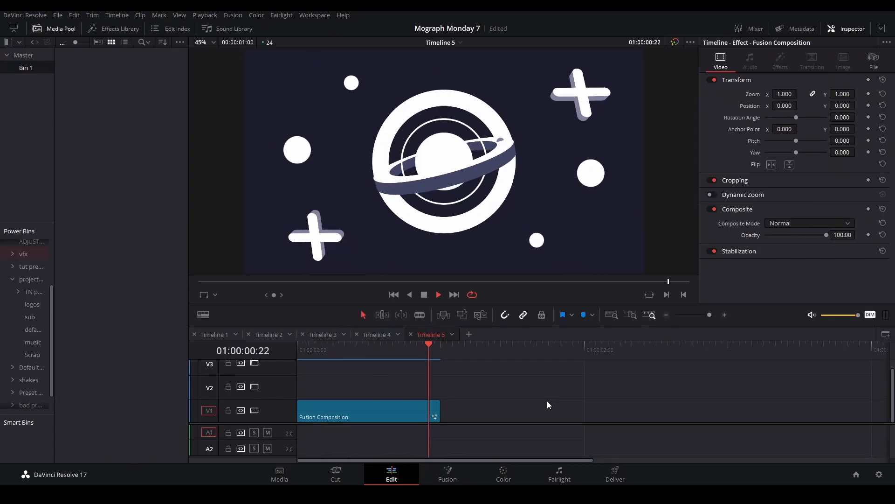